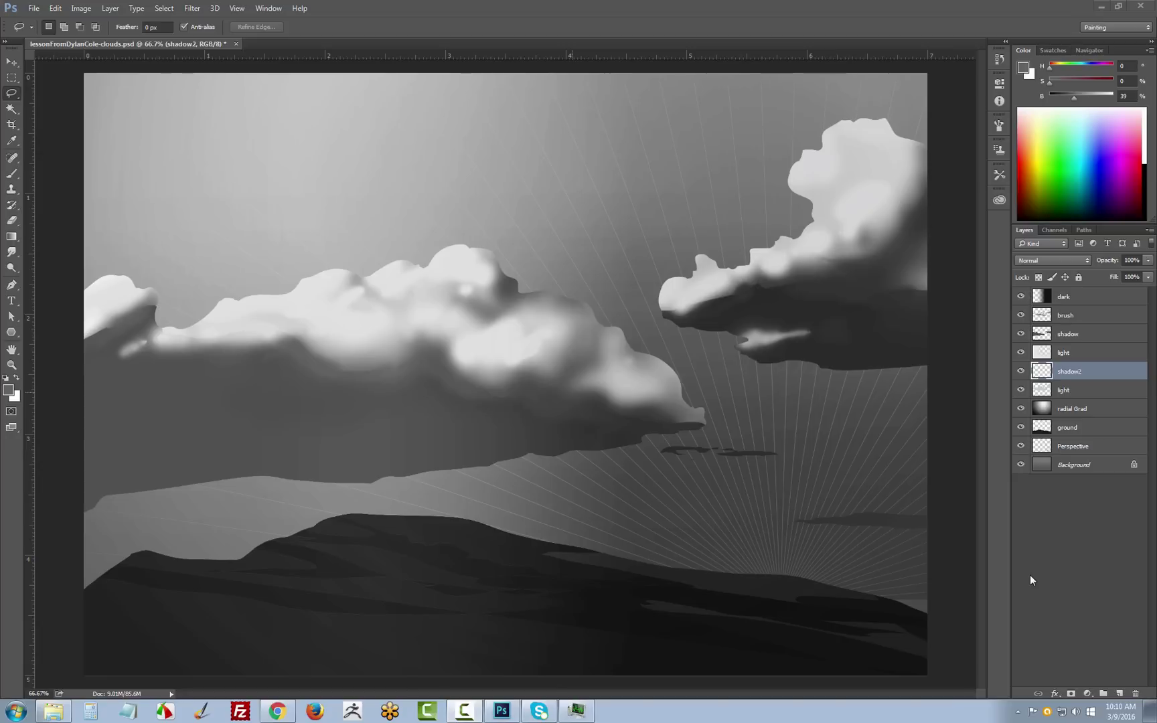
# Step: Hide the shadow2-through-Perspective layers and the remaining cloud layers, leaving only Background visible
pyautogui.moveTo(1020, 370); pyautogui.dragTo(1020, 446)
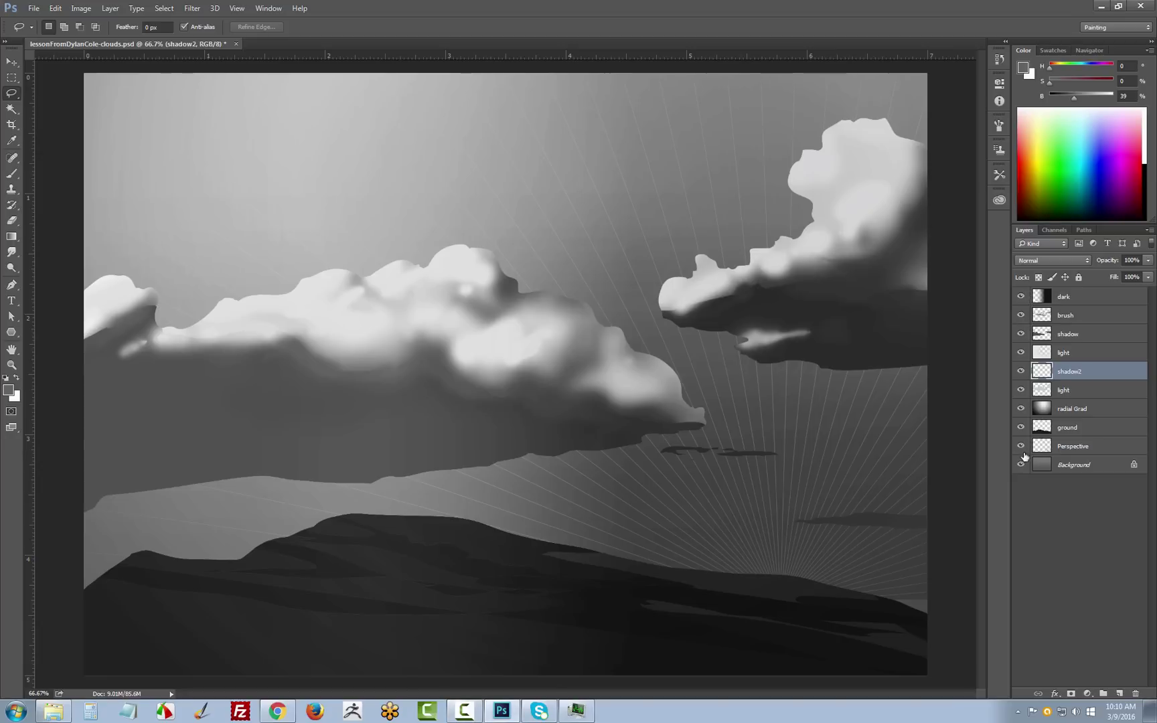
pyautogui.moveTo(1017, 358); pyautogui.dragTo(1021, 296)
# Step: Add a new empty Layer 1 directly above Background
pyautogui.click(1071, 464)
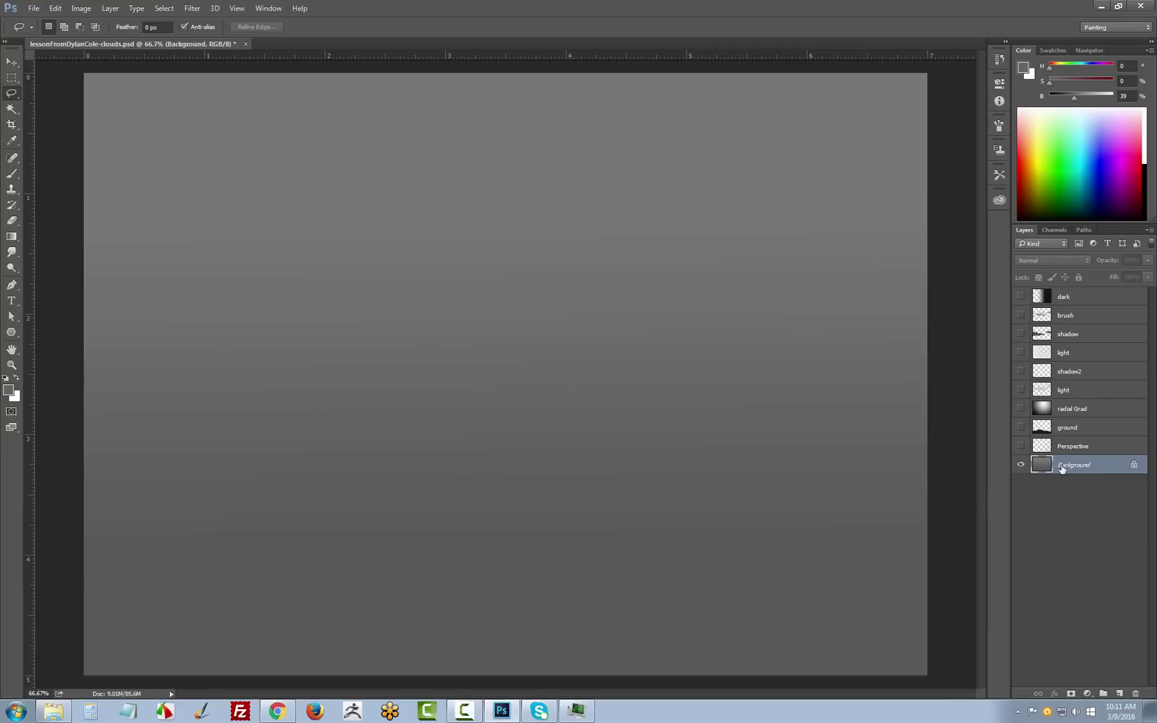
pyautogui.hotkey('ctrl', 'shift', 'n')
pyautogui.press('Return')
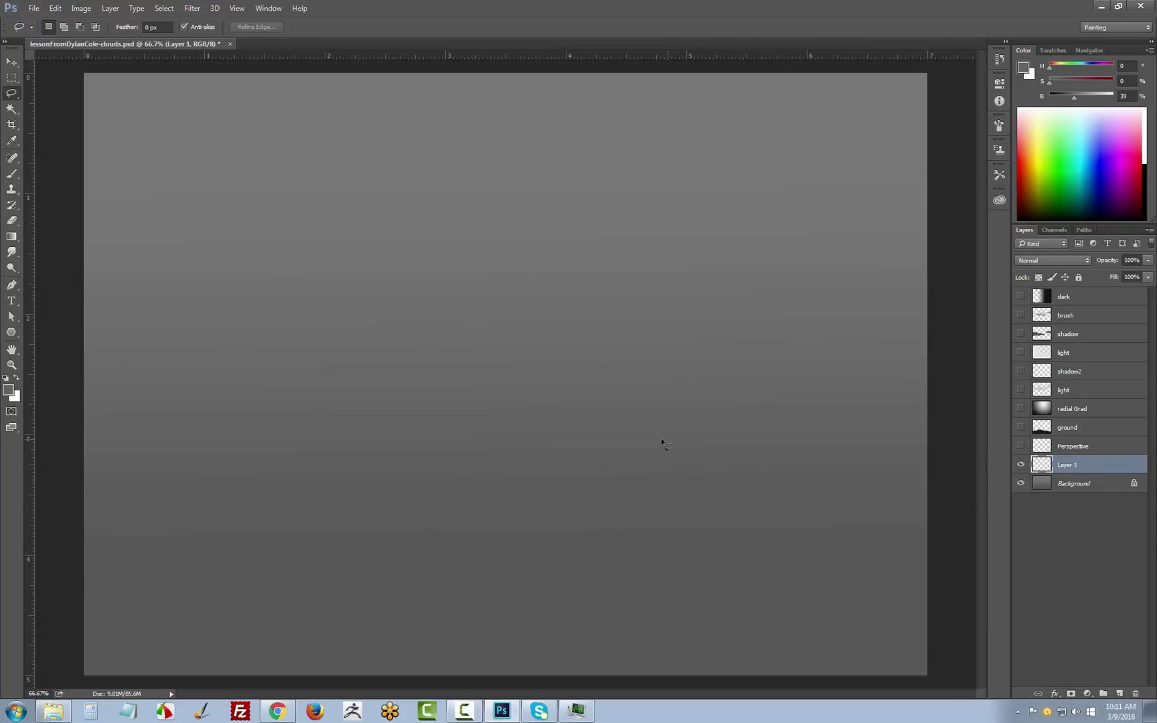
# Step: Paint soft trial strokes in light greys across the sky and a dark band below
pyautogui.press('b')
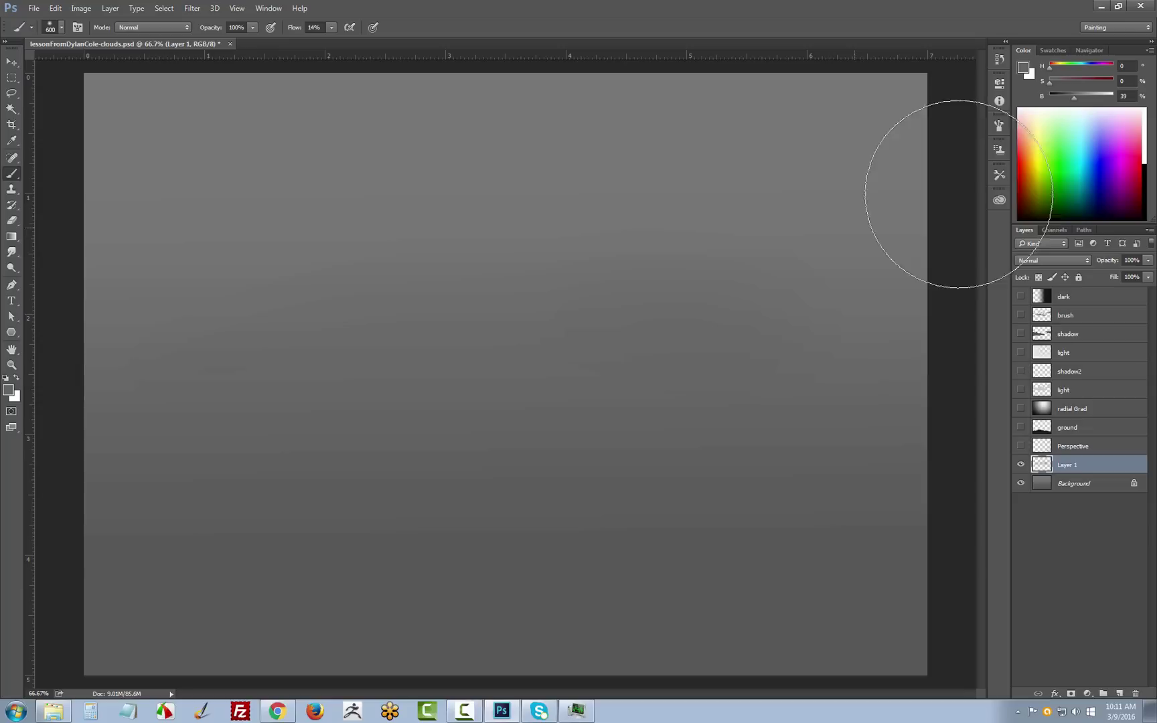
pyautogui.click(1086, 96)
pyautogui.moveTo(282, 348)
pyautogui.mouseDown()
pyautogui.moveTo(793, 331)
pyautogui.moveTo(772, 228)
pyautogui.moveTo(839, 168)
pyautogui.moveTo(460, 160)
pyautogui.mouseUp()
pyautogui.click(1098, 95)
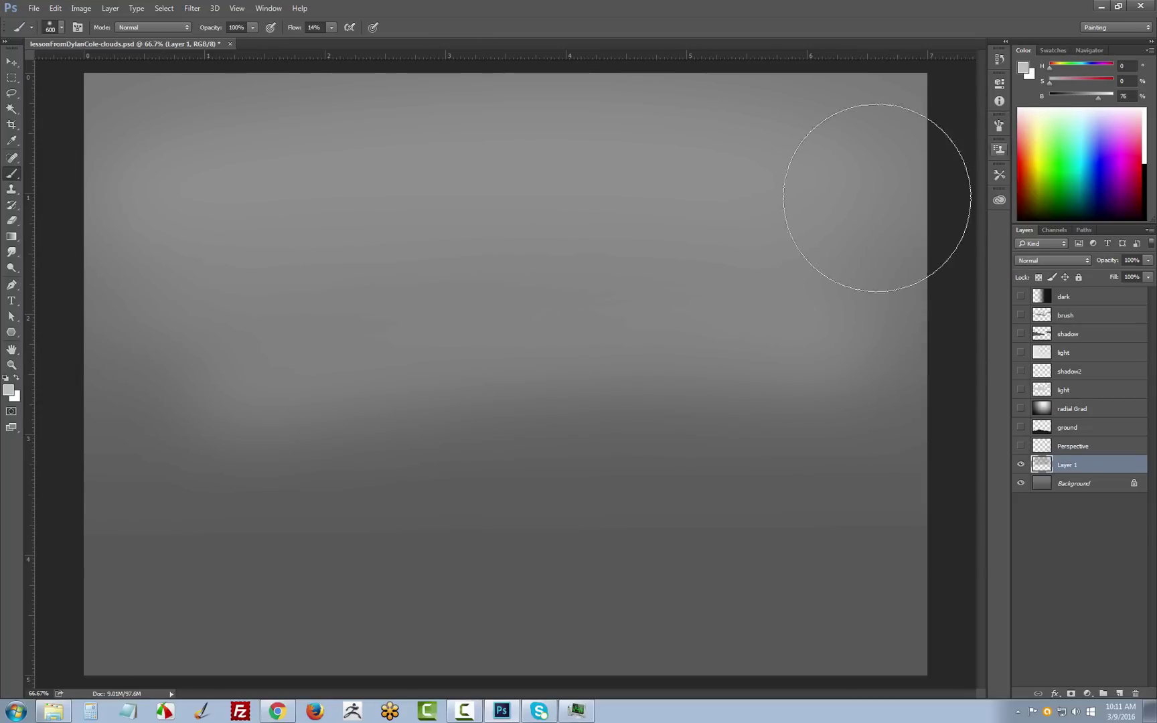
pyautogui.moveTo(876, 197)
pyautogui.mouseDown()
pyautogui.moveTo(478, 240)
pyautogui.moveTo(335, 163)
pyautogui.moveTo(88, 157)
pyautogui.moveTo(125, 419)
pyautogui.moveTo(364, 418)
pyautogui.moveTo(830, 344)
pyautogui.mouseUp()
pyautogui.click(1063, 96)
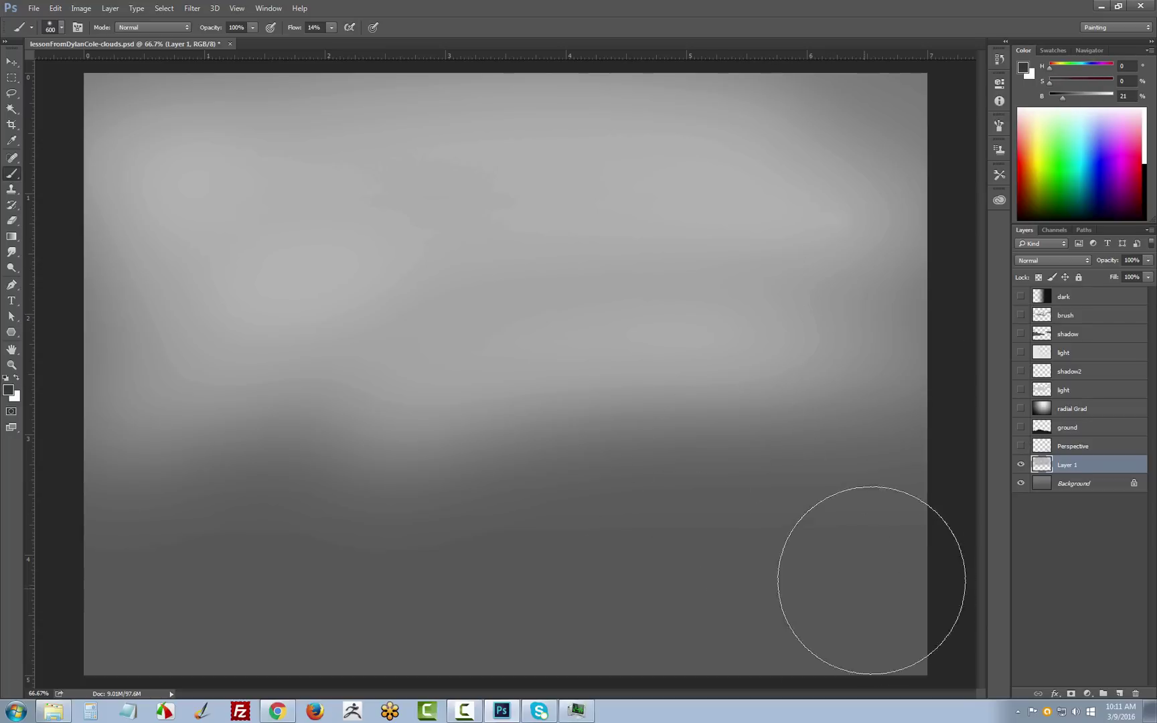
pyautogui.moveTo(871, 580)
pyautogui.mouseDown()
pyautogui.moveTo(721, 508)
pyautogui.moveTo(622, 550)
pyautogui.moveTo(509, 438)
pyautogui.mouseUp()
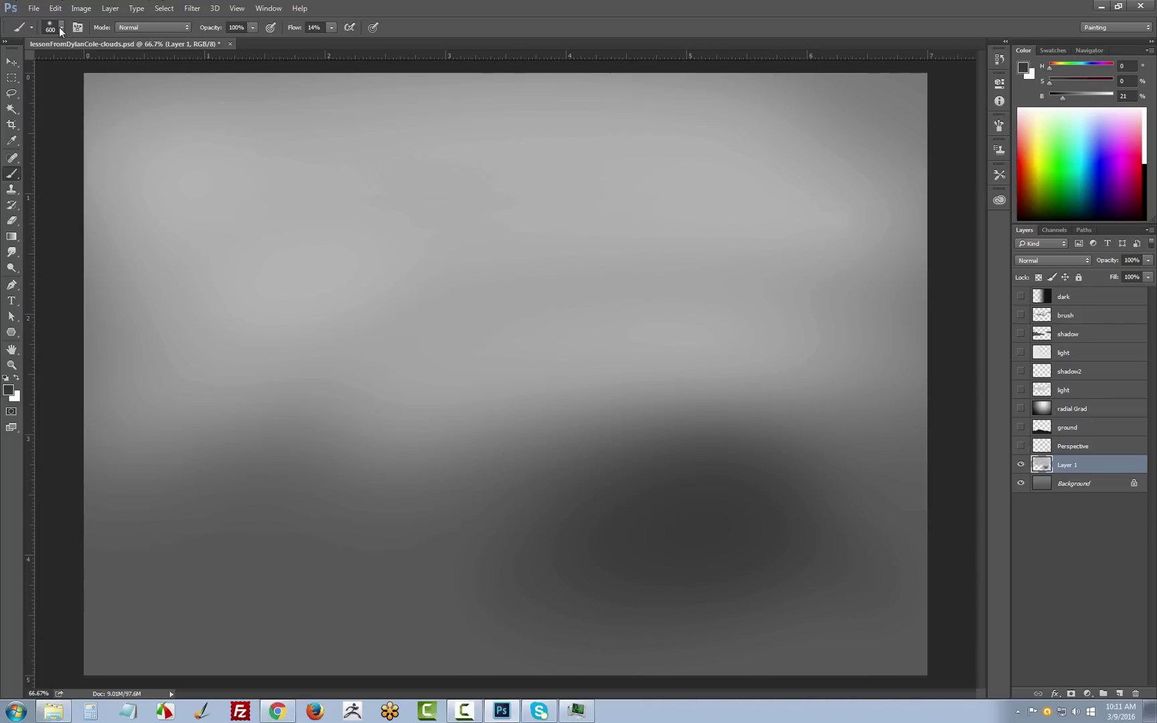
# Step: Dab dark hill shapes with a harder brush, then clear everything from Layer 1
pyautogui.click(60, 28)
pyautogui.click(83, 146)
pyautogui.click(537, 73)
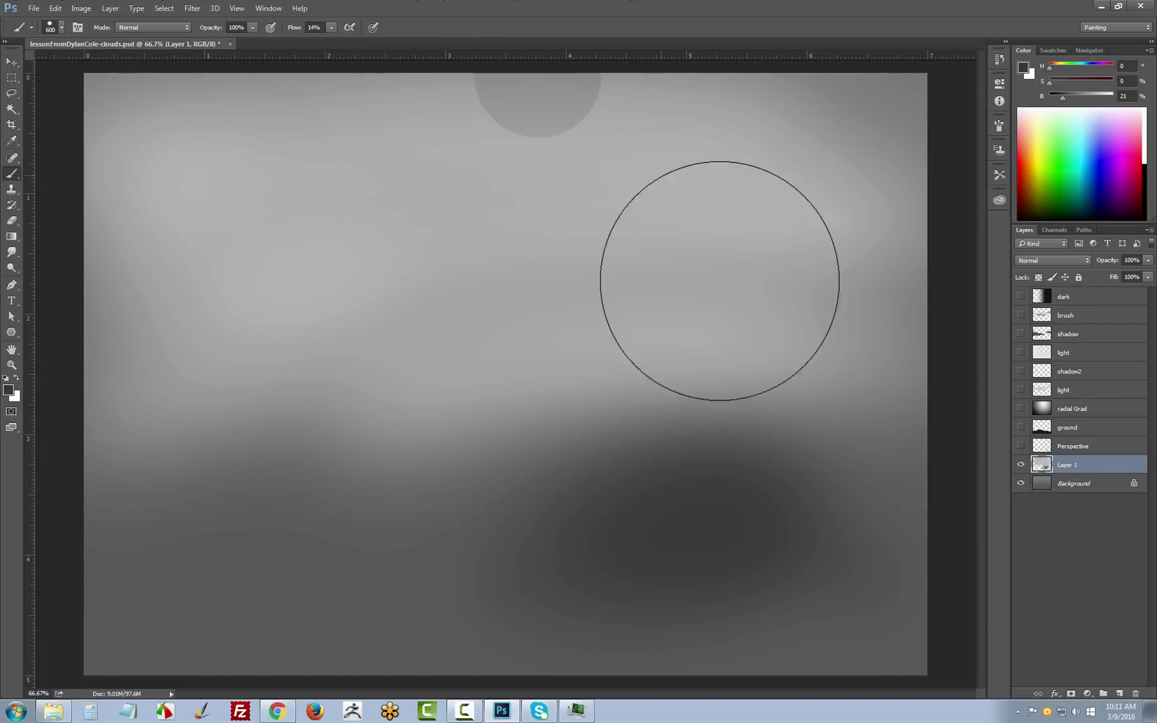
pyautogui.moveTo(800, 569)
pyautogui.mouseDown()
pyautogui.moveTo(592, 516)
pyautogui.moveTo(372, 569)
pyautogui.moveTo(402, 578)
pyautogui.moveTo(890, 559)
pyautogui.moveTo(676, 563)
pyautogui.moveTo(160, 639)
pyautogui.moveTo(900, 564)
pyautogui.mouseUp()
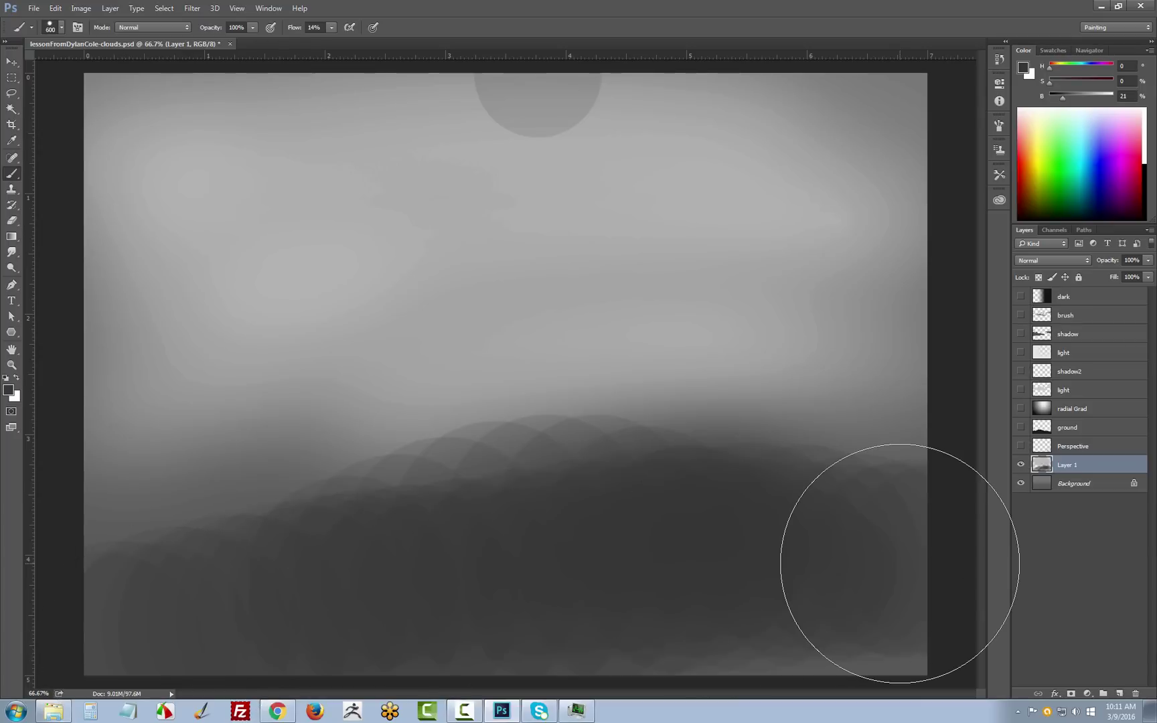
pyautogui.hotkey('ctrl', 'a')
pyautogui.press('Delete')
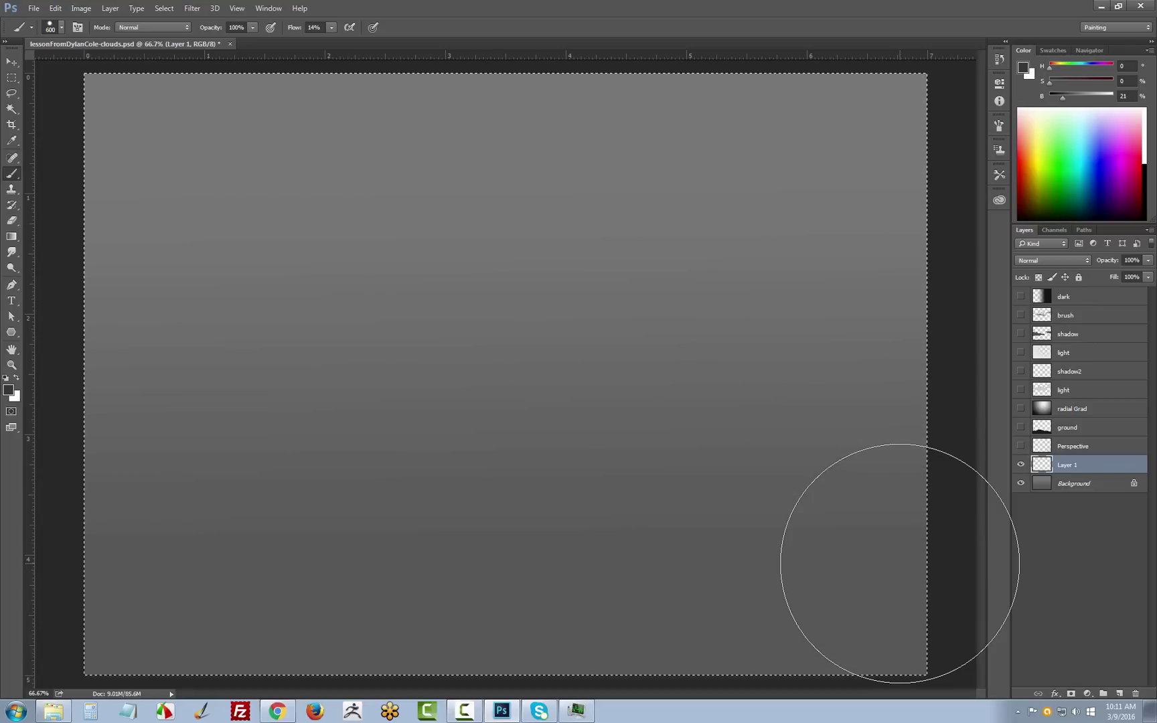
# Step: Lasso a rolling hill outline along the bottom and fill it with dark grey
pyautogui.hotkey('ctrl', 'd')
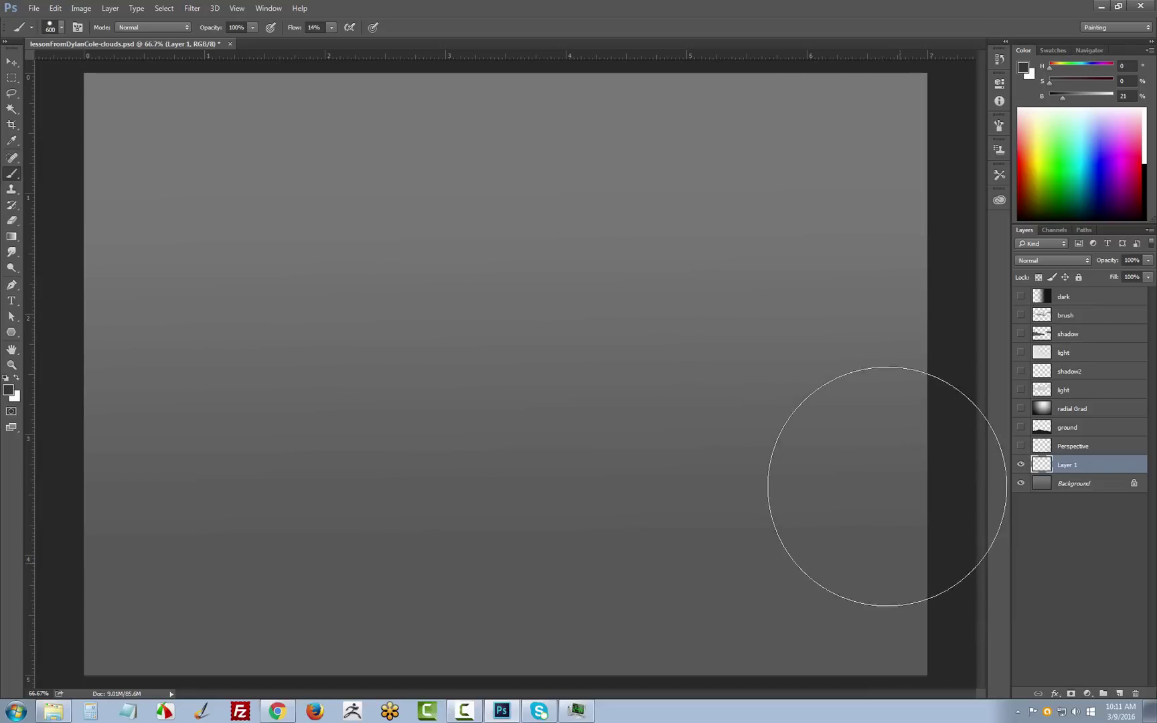
pyautogui.click(12, 95)
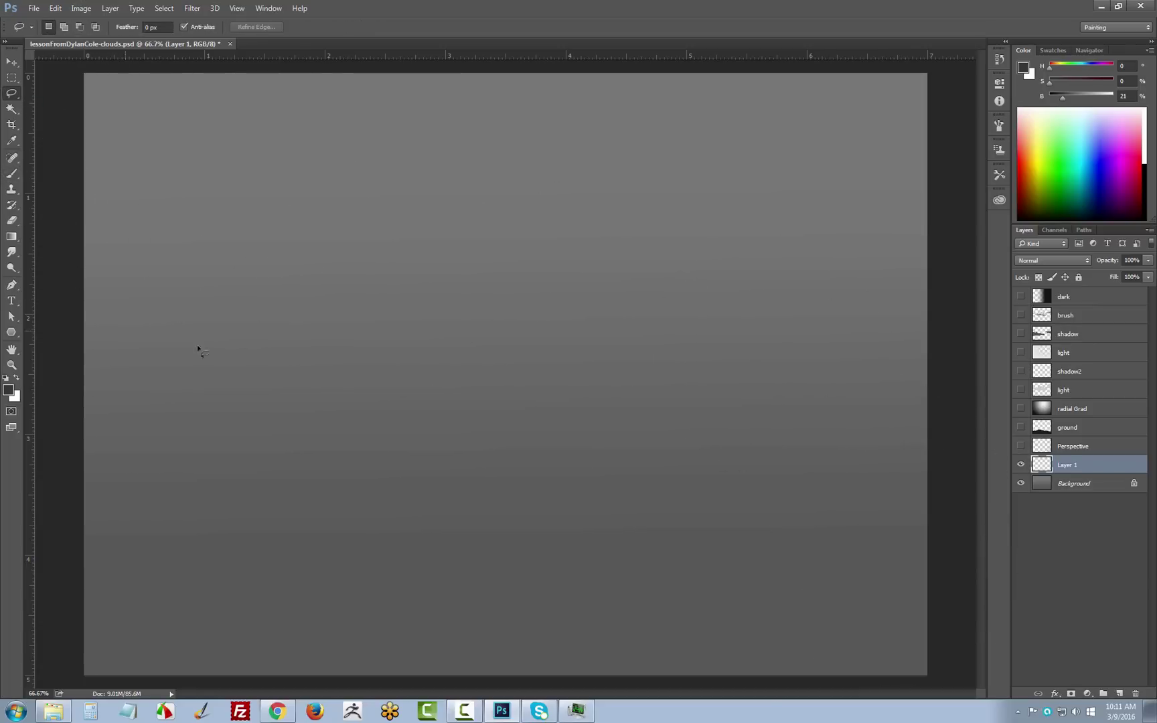
pyautogui.moveTo(944, 655)
pyautogui.mouseDown()
pyautogui.moveTo(800, 607)
pyautogui.moveTo(501, 477)
pyautogui.moveTo(303, 474)
pyautogui.mouseUp()
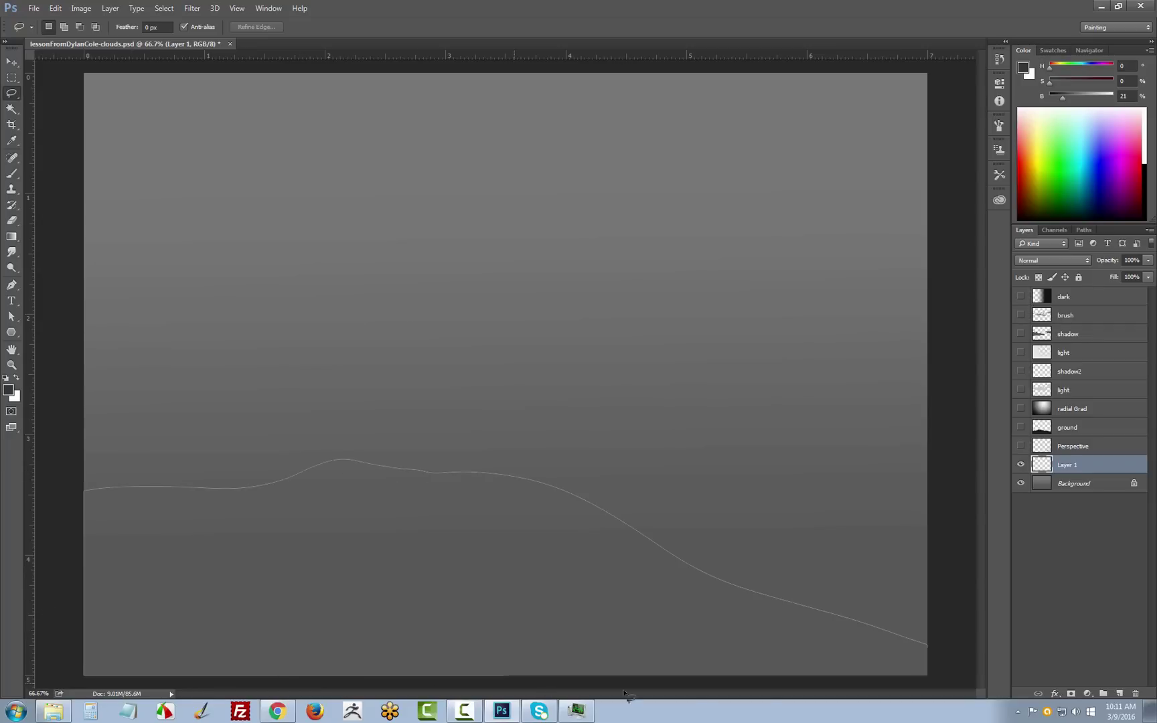
pyautogui.moveTo(627, 696)
pyautogui.mouseDown()
pyautogui.moveTo(939, 697)
pyautogui.moveTo(956, 675)
pyautogui.mouseUp()
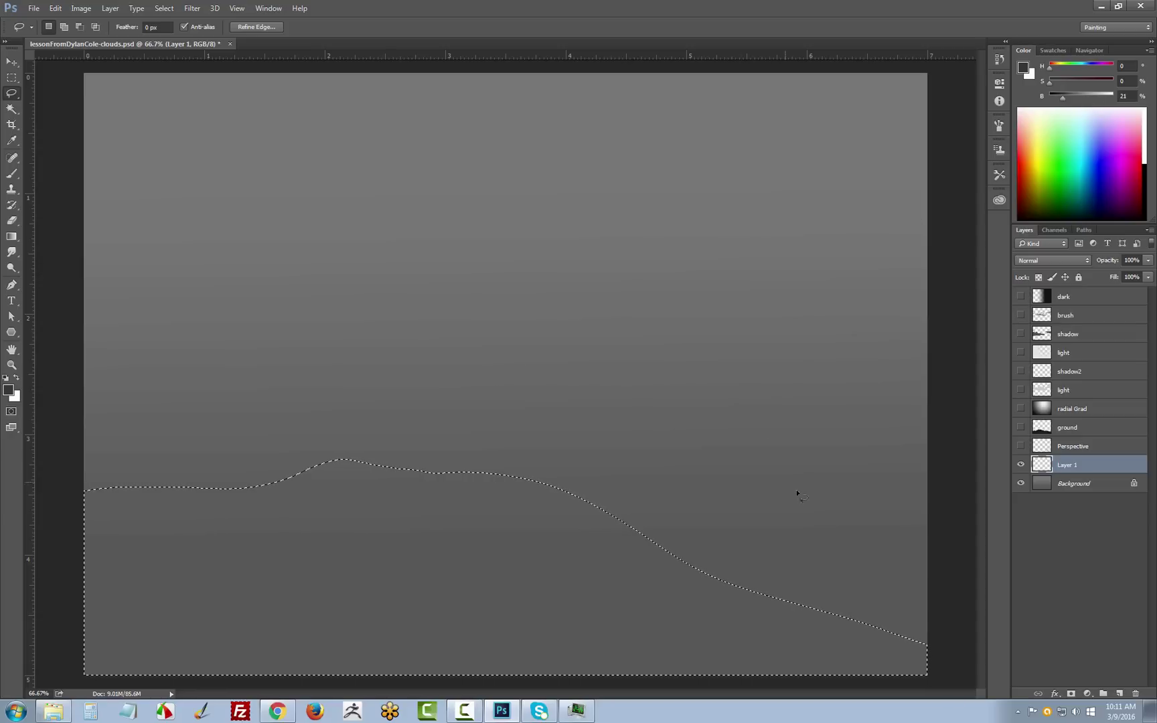
pyautogui.hotkey('alt', 'BackSpace')
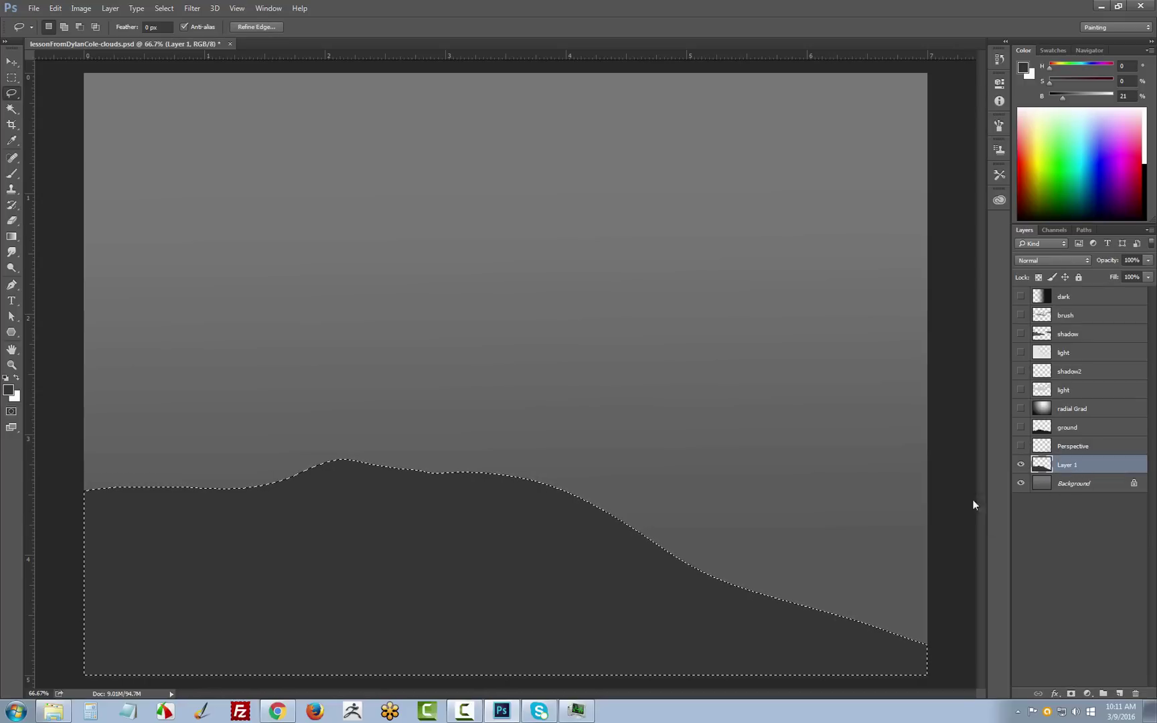
pyautogui.click(82, 9)
# Step: Pull the Curves midpoint down to darken the hill, then deselect it
pyautogui.moveTo(100, 39)
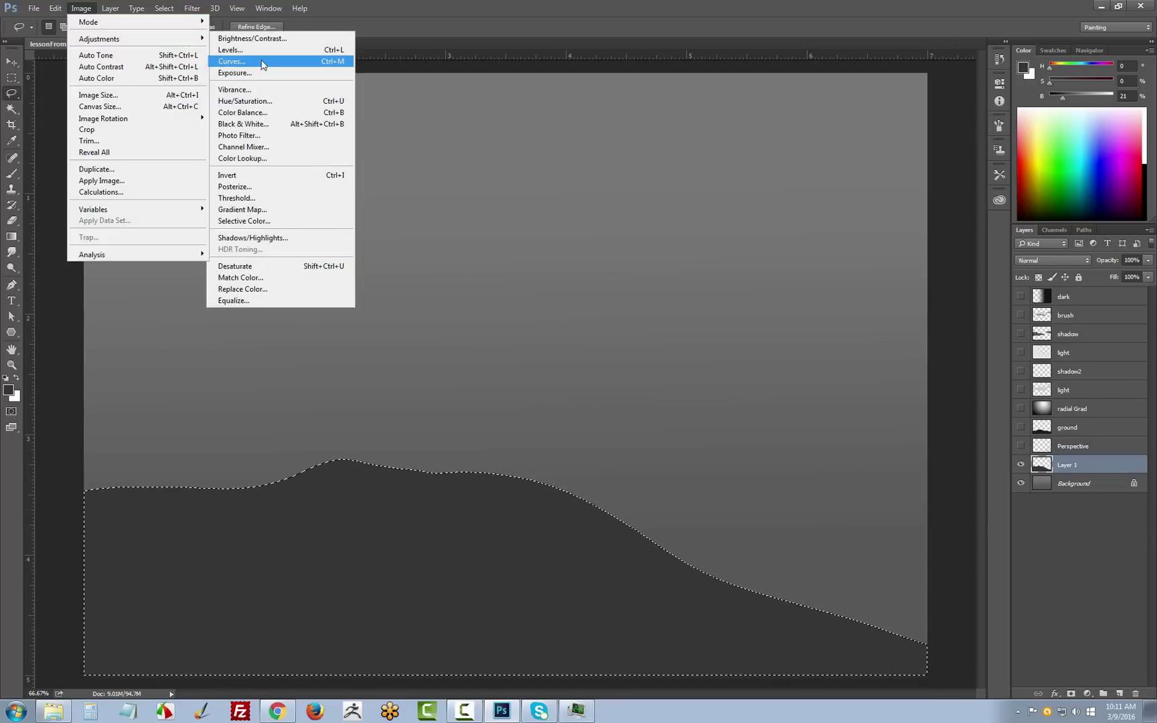
pyautogui.click(261, 65)
pyautogui.moveTo(516, 418); pyautogui.dragTo(786, 285)
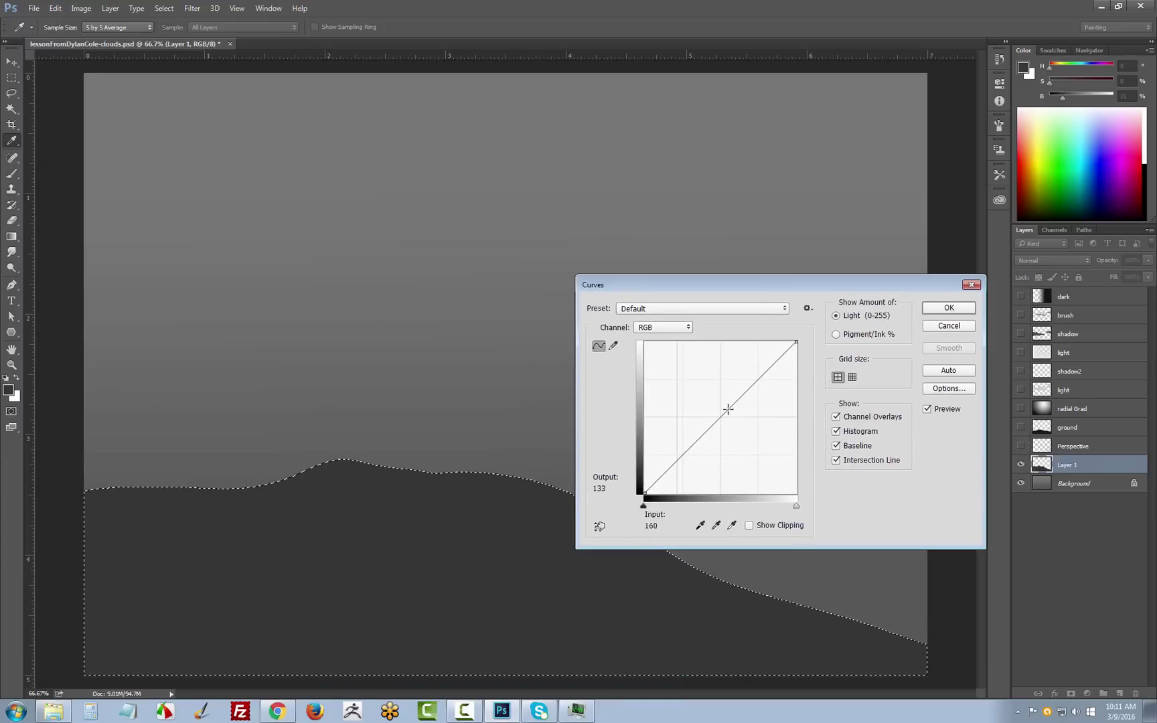
pyautogui.moveTo(728, 408)
pyautogui.mouseDown()
pyautogui.moveTo(712, 408)
pyautogui.moveTo(729, 428)
pyautogui.mouseUp()
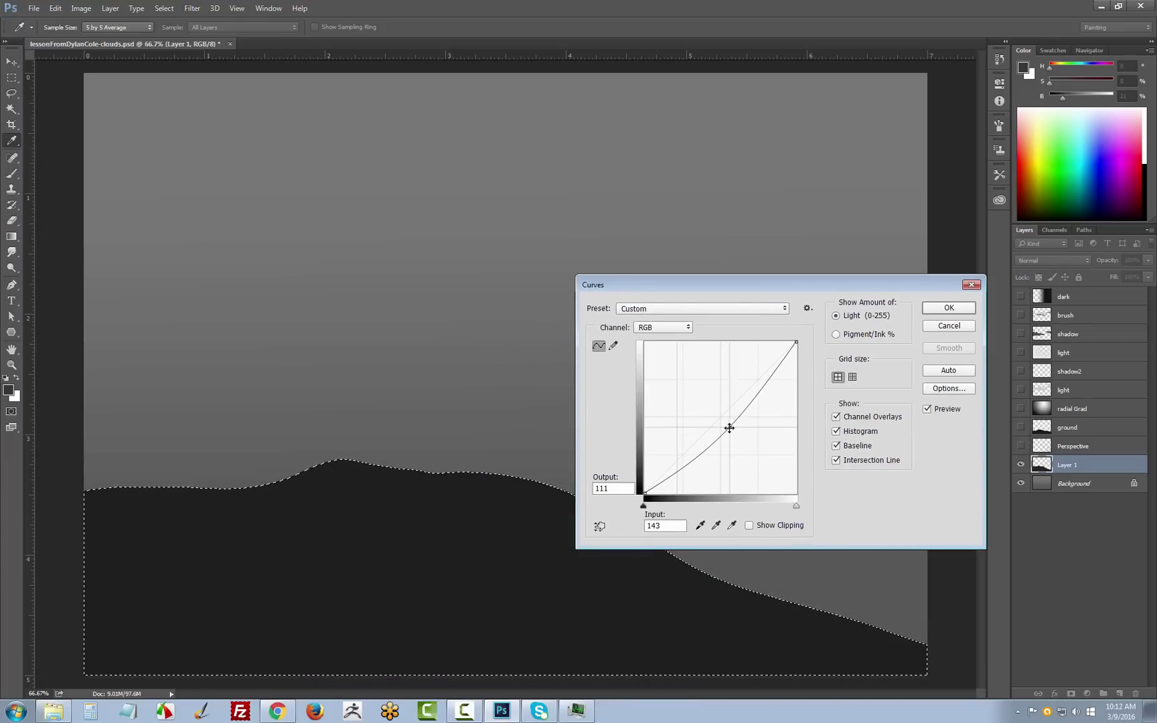
pyautogui.click(951, 309)
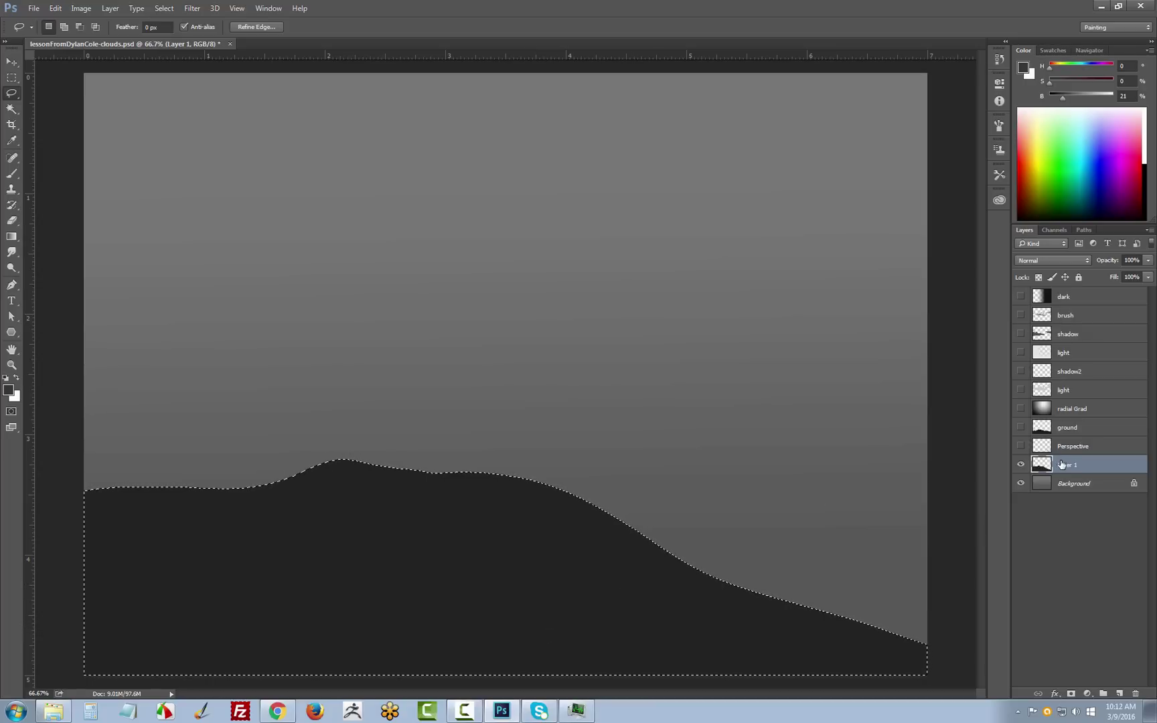
pyautogui.hotkey('ctrl', 'd')
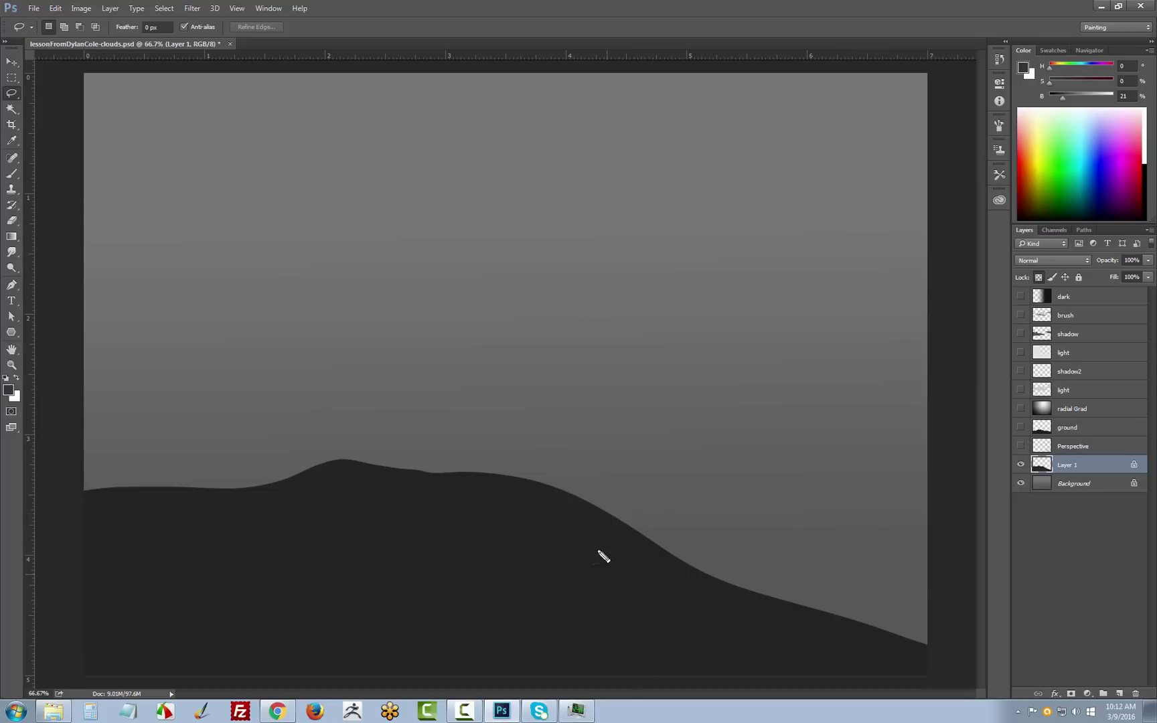
# Step: Mark spots on the hill and sky, then clear the annotation marks
pyautogui.moveTo(601, 555); pyautogui.dragTo(589, 553)
pyautogui.moveTo(696, 480)
pyautogui.mouseDown()
pyautogui.moveTo(694, 465)
pyautogui.moveTo(711, 483)
pyautogui.mouseUp()
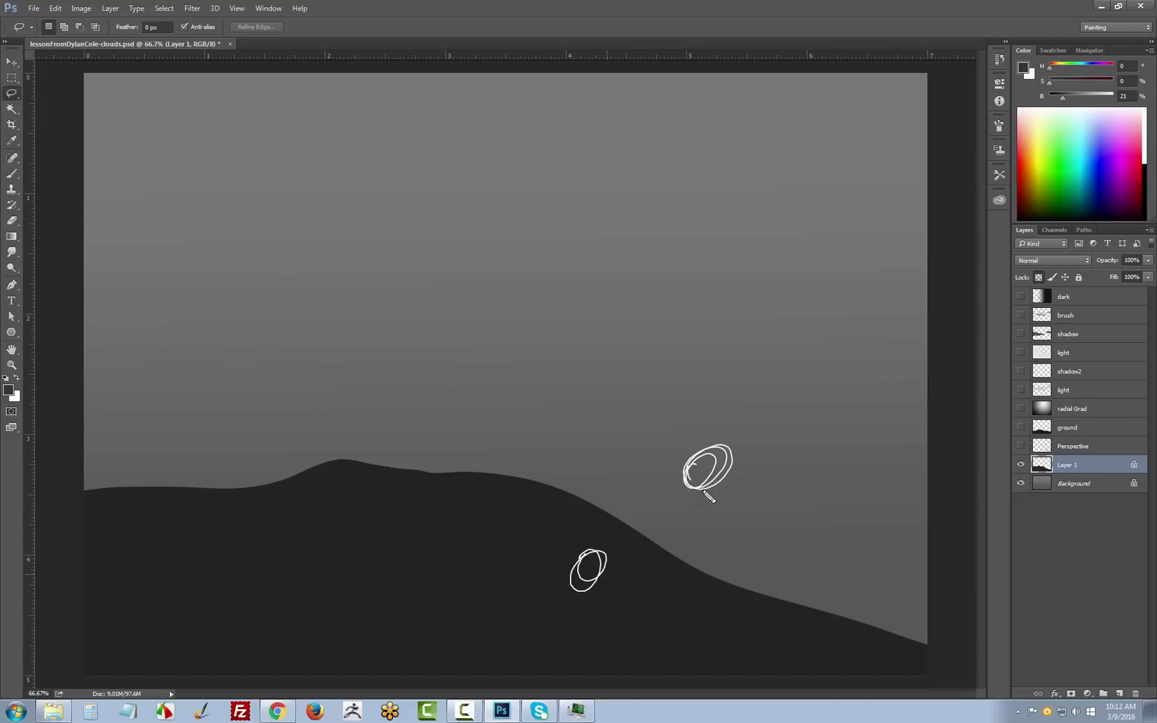
pyautogui.moveTo(539, 539)
pyautogui.mouseDown()
pyautogui.moveTo(533, 567)
pyautogui.moveTo(540, 541)
pyautogui.mouseUp()
pyautogui.moveTo(686, 470); pyautogui.dragTo(693, 467)
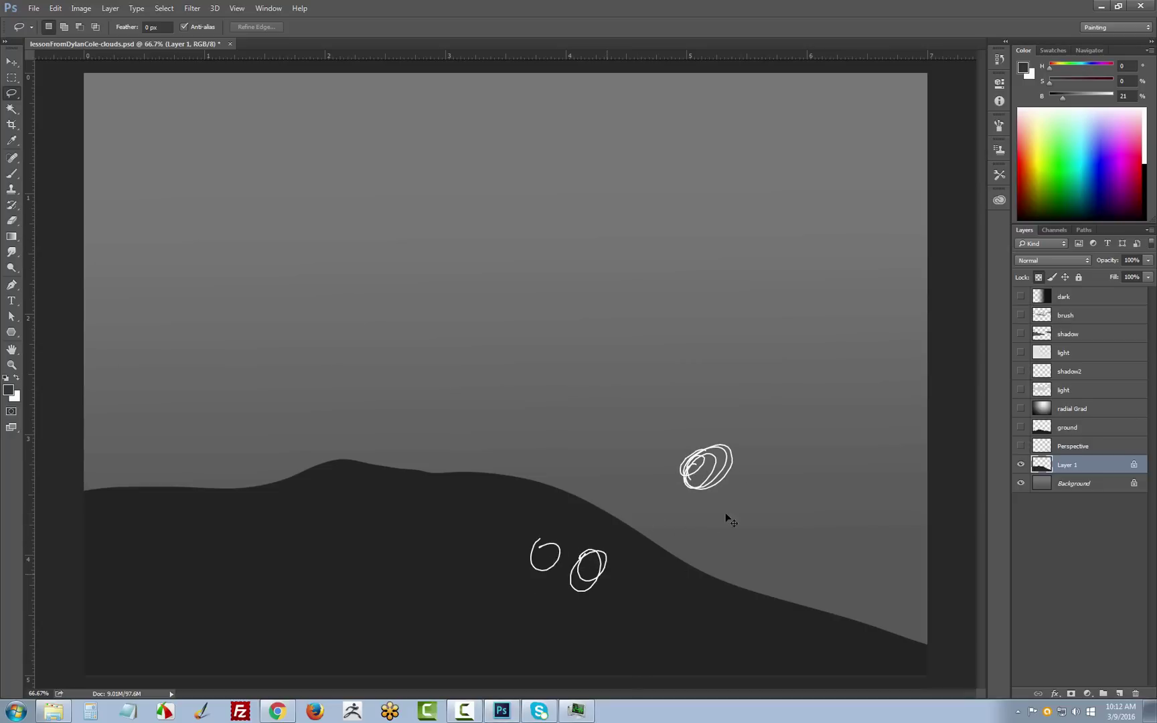
pyautogui.press('Escape')
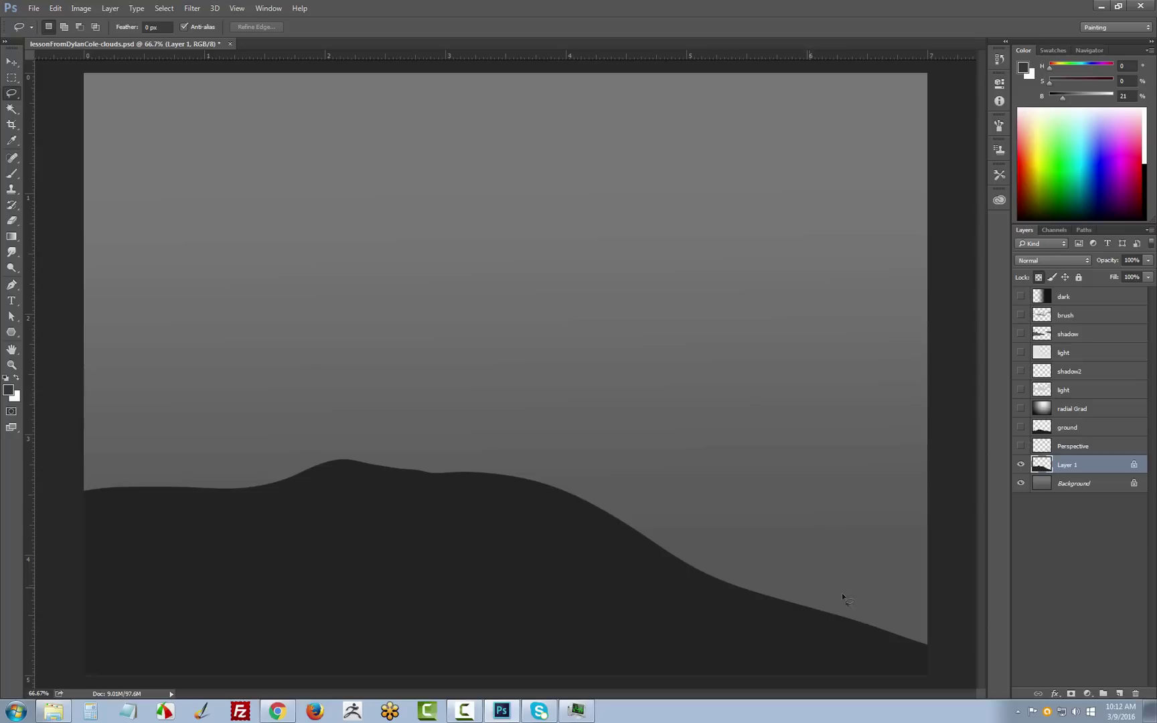
# Step: Lasso ridge bands along the hill and fill them with lighter grey
pyautogui.moveTo(863, 627)
pyautogui.mouseDown()
pyautogui.moveTo(425, 518)
pyautogui.moveTo(325, 511)
pyautogui.moveTo(839, 599)
pyautogui.moveTo(659, 598)
pyautogui.mouseUp()
pyautogui.moveTo(846, 648); pyautogui.dragTo(924, 667)
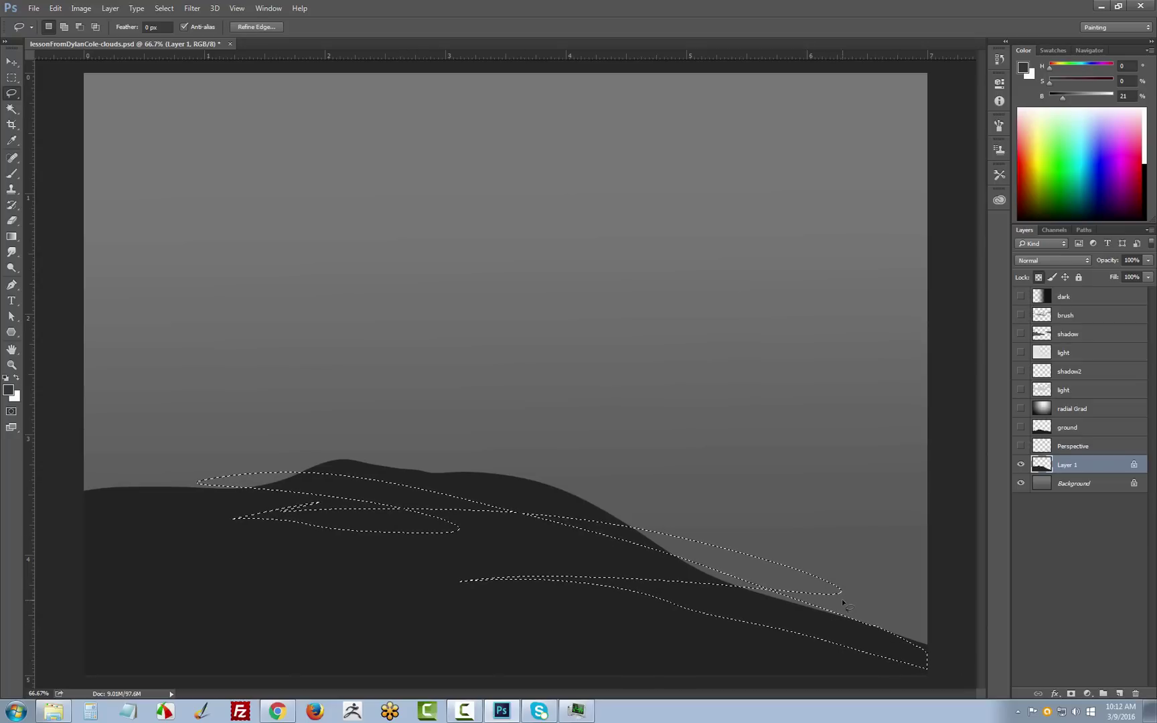
pyautogui.hotkey('ctrl', 'd')
pyautogui.hotkey('alt', 'BackSpace')
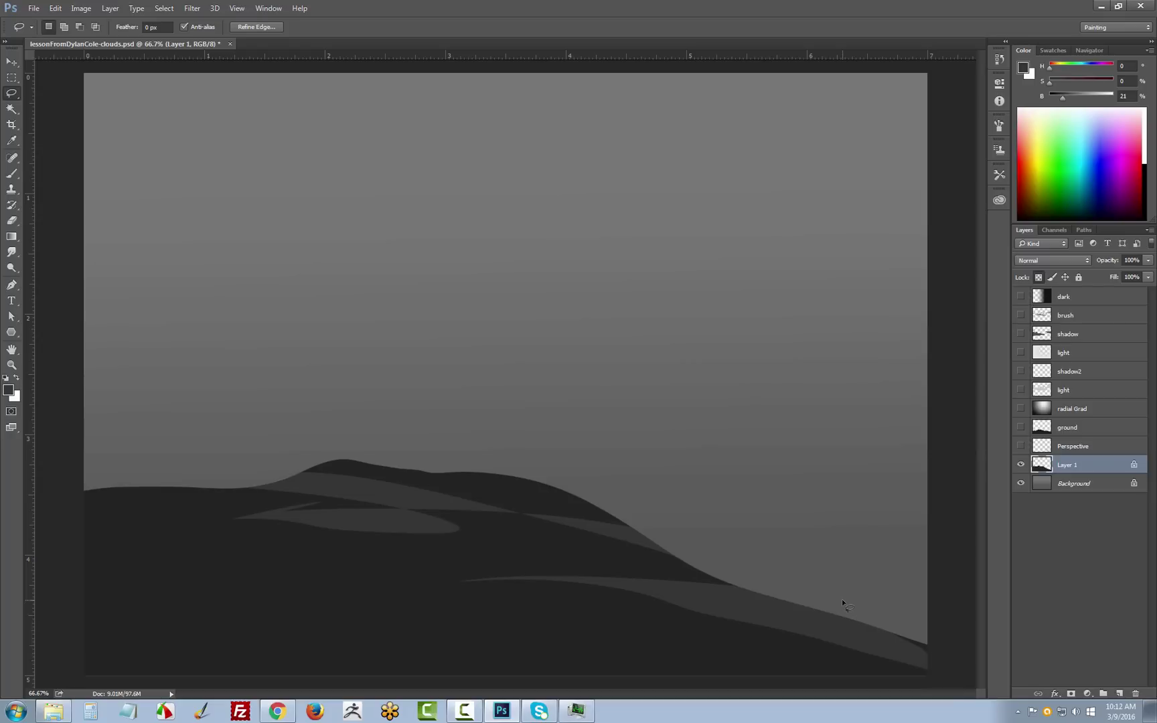
# Step: Tone the ridge bands down with Curves and lasso more ridge strips along the hill
pyautogui.click(81, 8)
pyautogui.moveTo(125, 41)
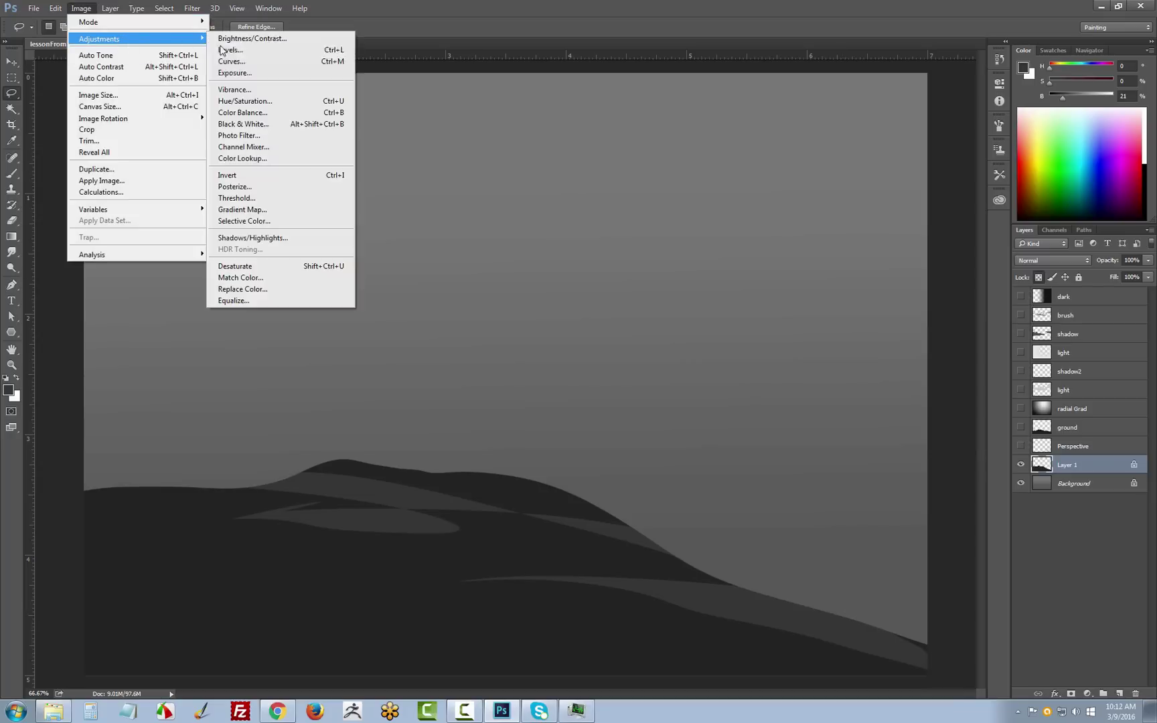
pyautogui.click(232, 61)
pyautogui.moveTo(711, 427)
pyautogui.mouseDown()
pyautogui.moveTo(710, 402)
pyautogui.moveTo(732, 426)
pyautogui.mouseUp()
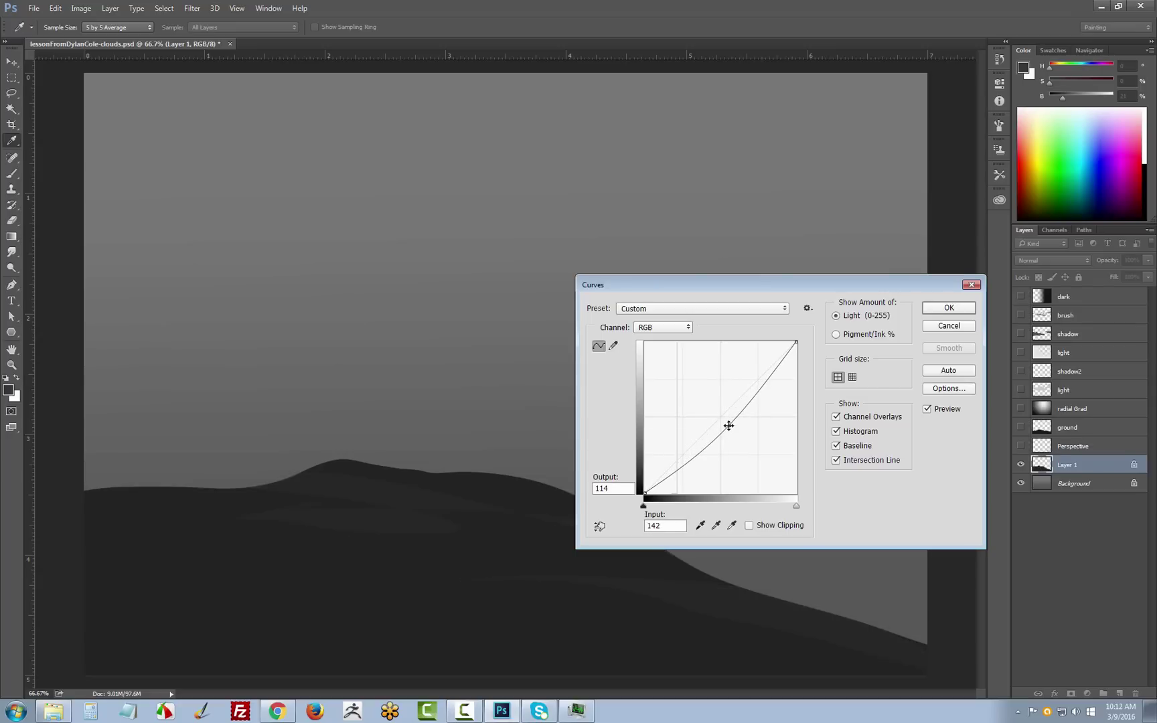
pyautogui.click(957, 312)
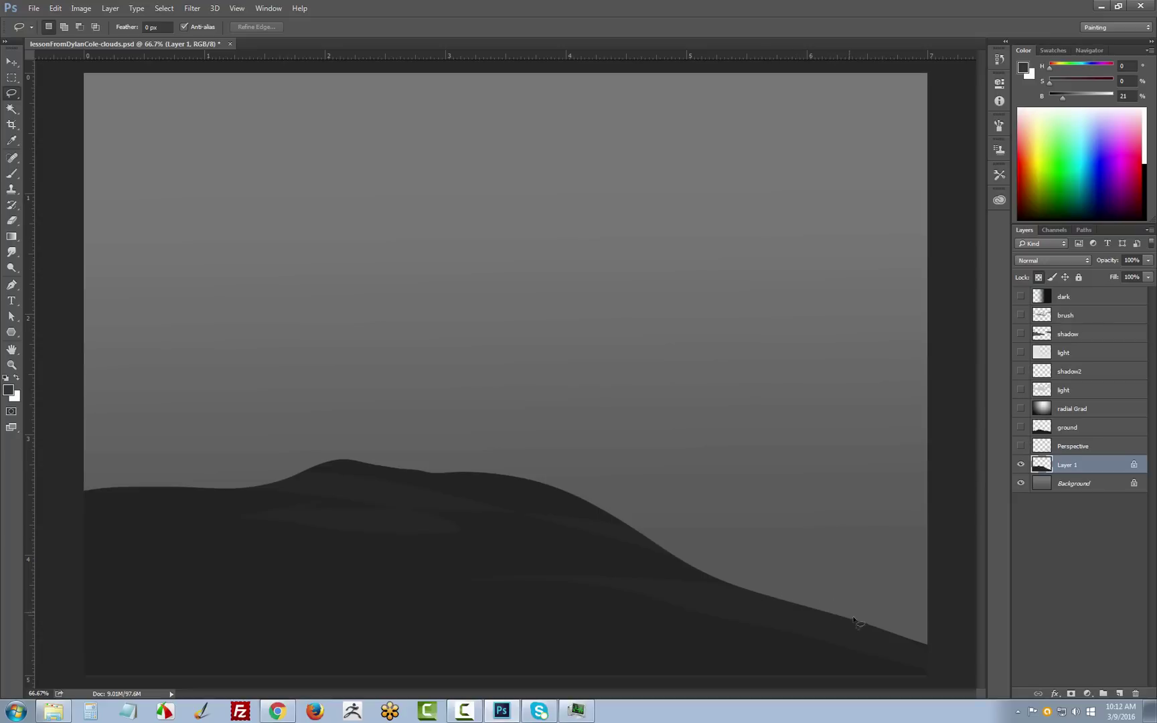
pyautogui.moveTo(853, 619)
pyautogui.mouseDown()
pyautogui.moveTo(295, 452)
pyautogui.moveTo(281, 468)
pyautogui.moveTo(101, 460)
pyautogui.moveTo(399, 546)
pyautogui.moveTo(240, 482)
pyautogui.moveTo(320, 500)
pyautogui.moveTo(304, 476)
pyautogui.moveTo(557, 532)
pyautogui.moveTo(554, 522)
pyautogui.moveTo(645, 538)
pyautogui.moveTo(638, 546)
pyautogui.moveTo(698, 583)
pyautogui.moveTo(928, 659)
pyautogui.mouseUp()
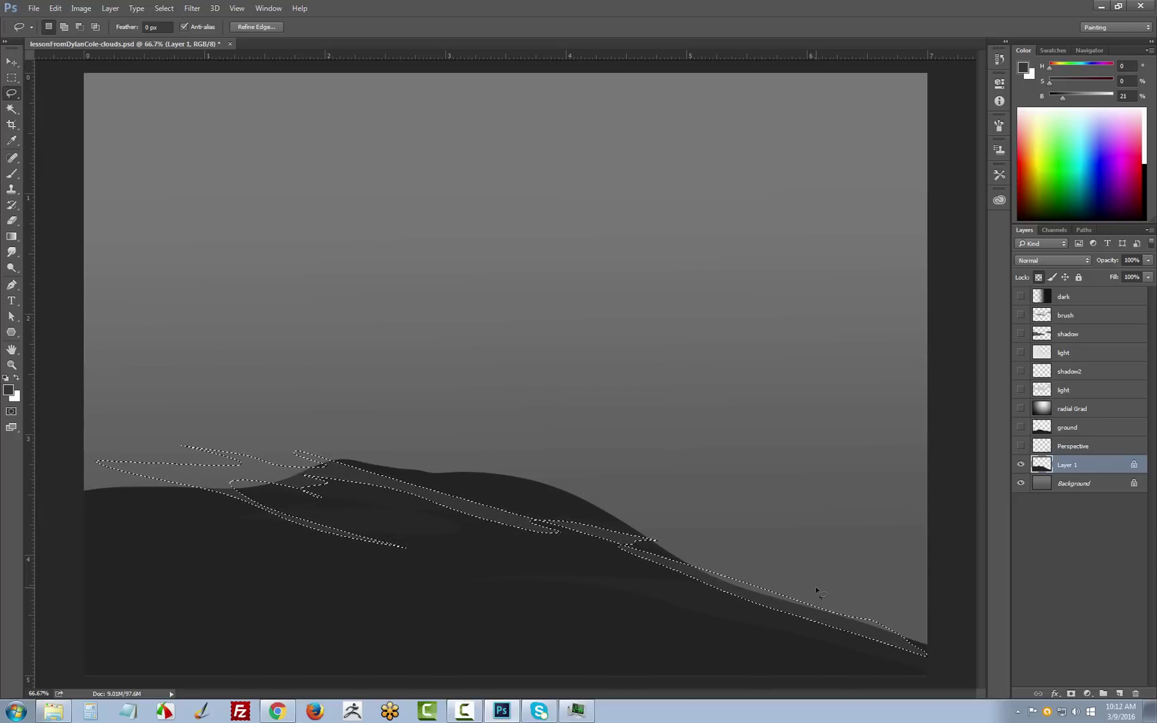
# Step: Darken the selected ridge streaks with a Curves adjustment, fine-tuning the curve downward
pyautogui.click(81, 8)
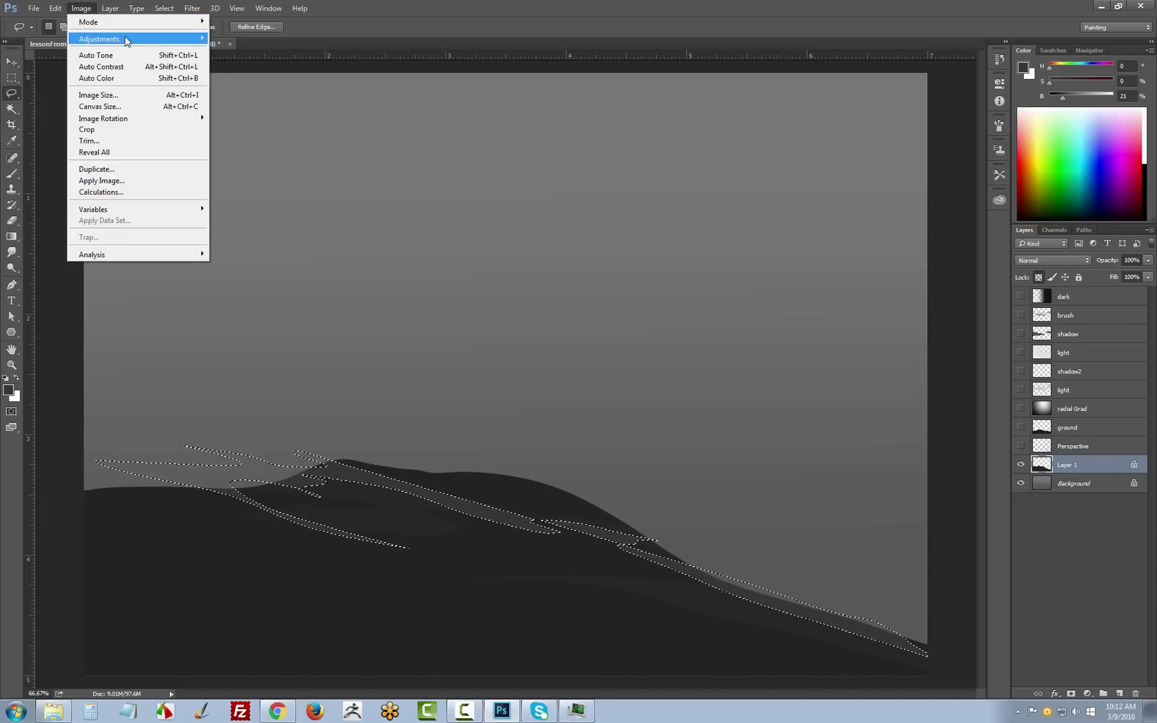
pyautogui.moveTo(126, 41)
pyautogui.click(274, 61)
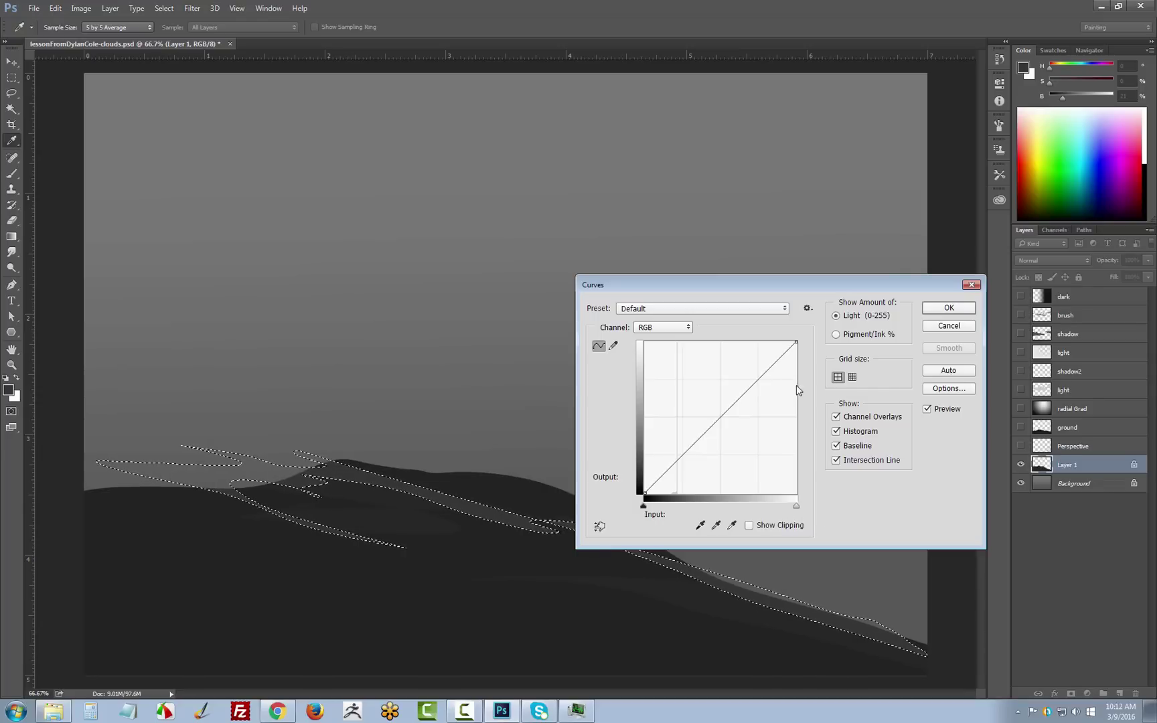
pyautogui.moveTo(784, 284); pyautogui.dragTo(796, 160)
pyautogui.moveTo(736, 291); pyautogui.dragTo(750, 310)
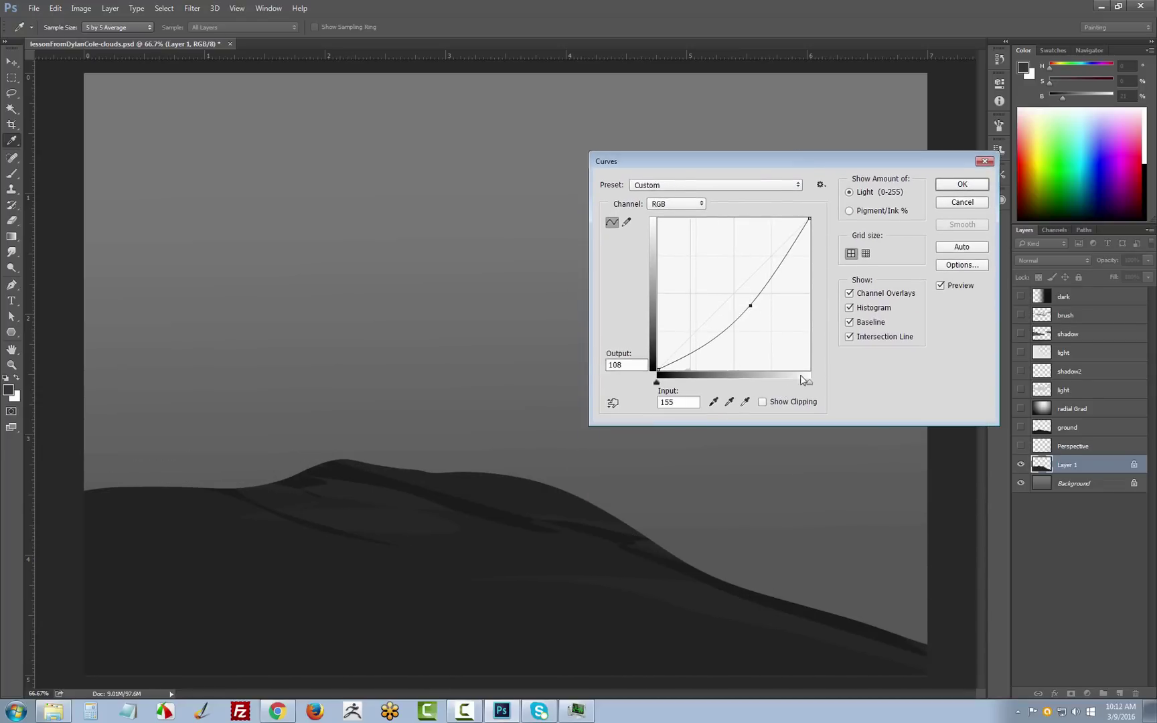
pyautogui.moveTo(749, 304); pyautogui.dragTo(748, 302)
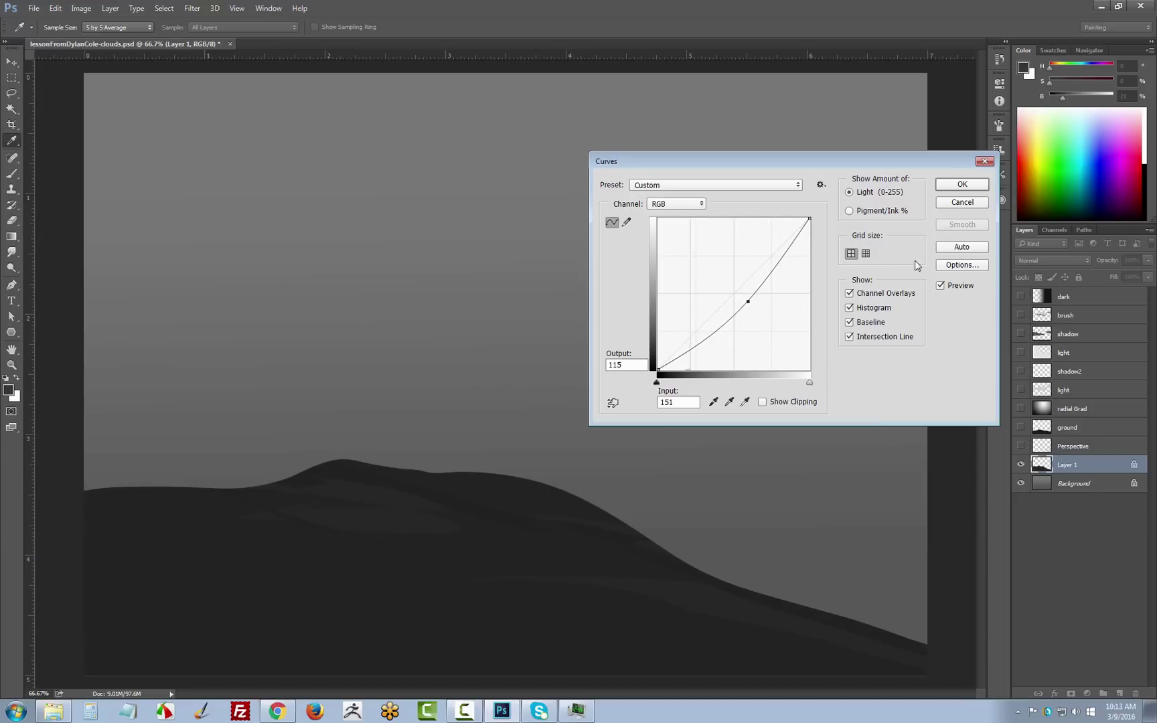
pyautogui.click(952, 187)
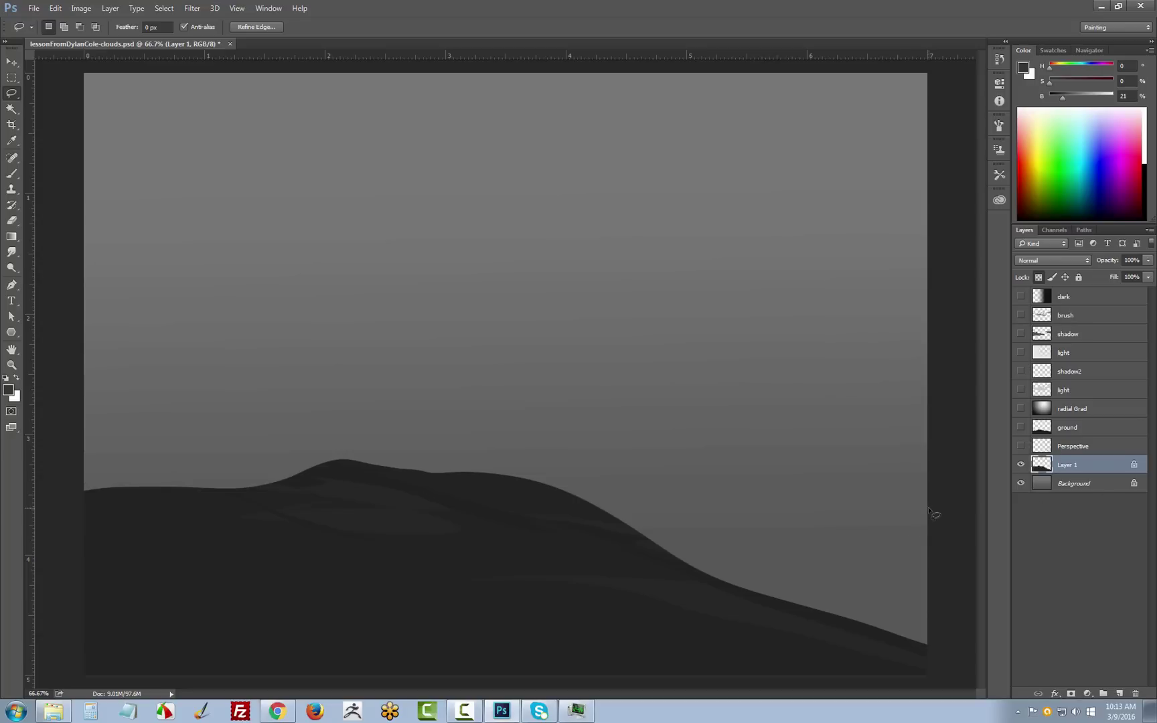
# Step: Check the Perspective guides briefly, then add an empty Layer 2 above Layer 1
pyautogui.moveTo(733, 403)
pyautogui.mouseDown()
pyautogui.moveTo(785, 395)
pyautogui.moveTo(736, 400)
pyautogui.mouseUp()
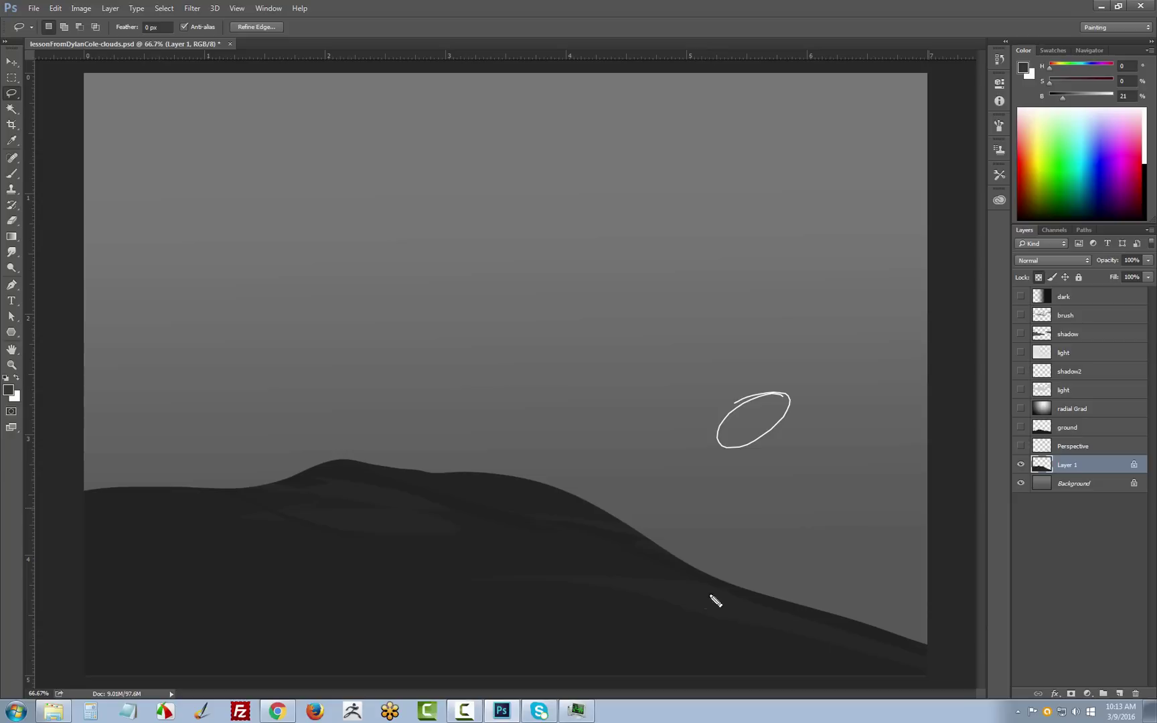
pyautogui.press('Escape')
pyautogui.click(1020, 446)
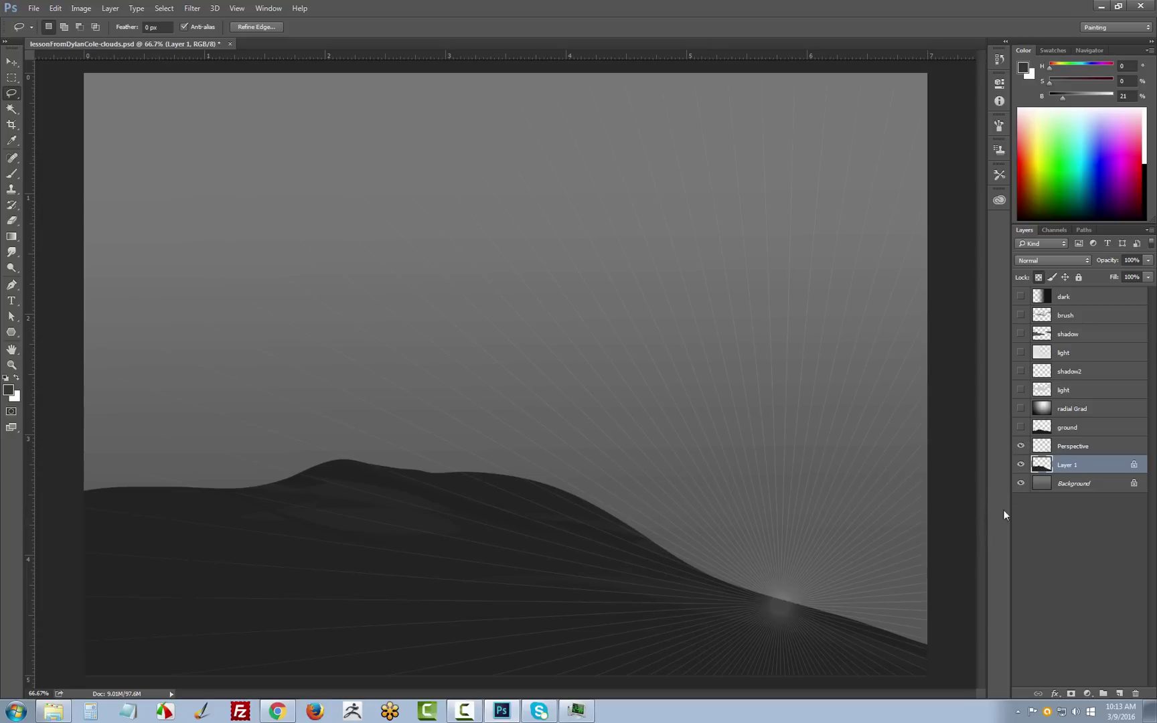
pyautogui.click(1020, 446)
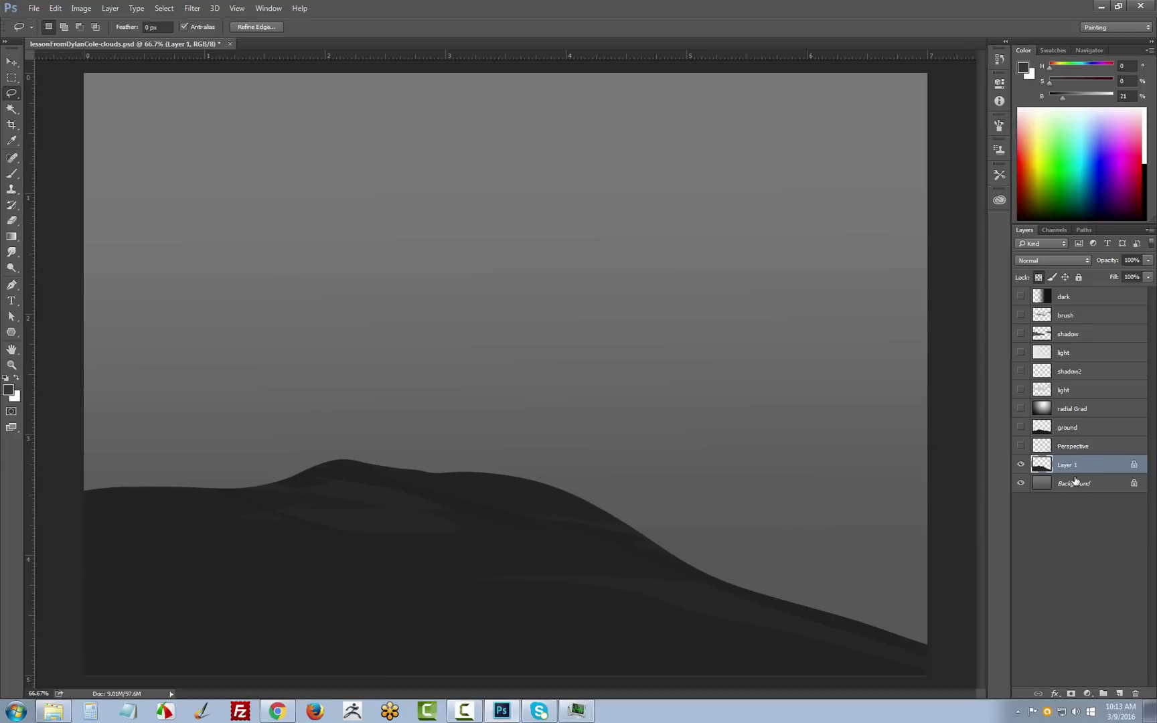
pyautogui.hotkey('ctrl', 'shift', 'n')
pyautogui.press('Return')
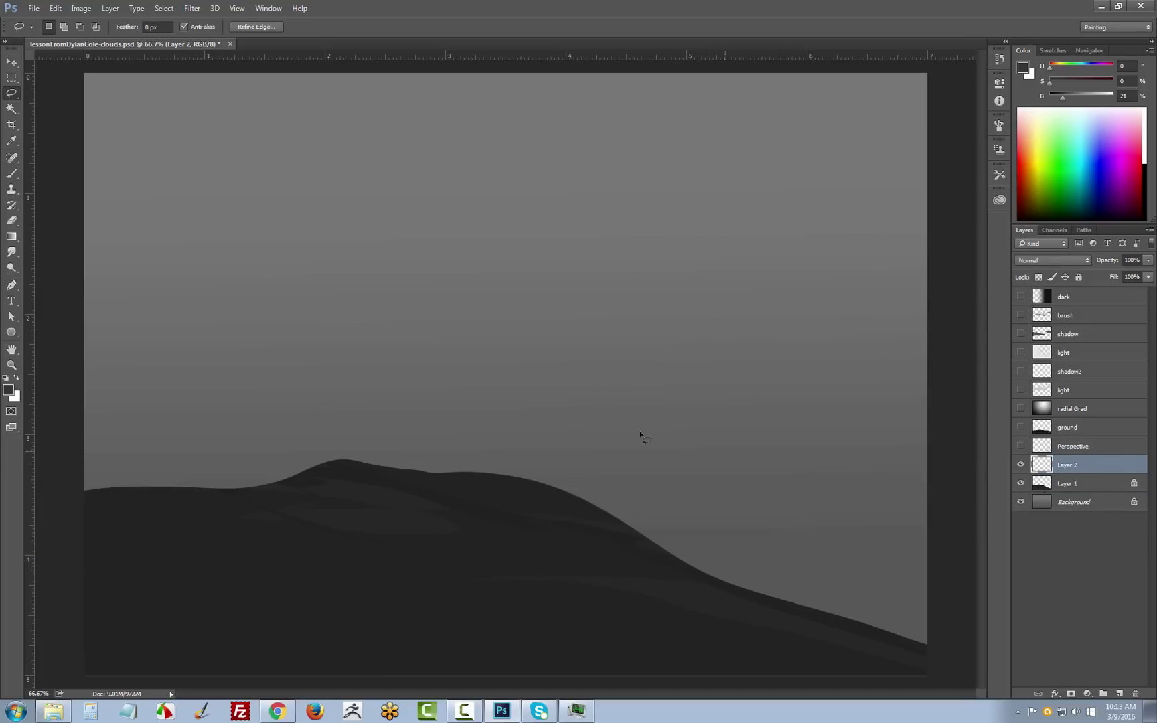
# Step: Select the Polygon tool with 99 sides and Star enabled at 99% indent
pyautogui.click(11, 335)
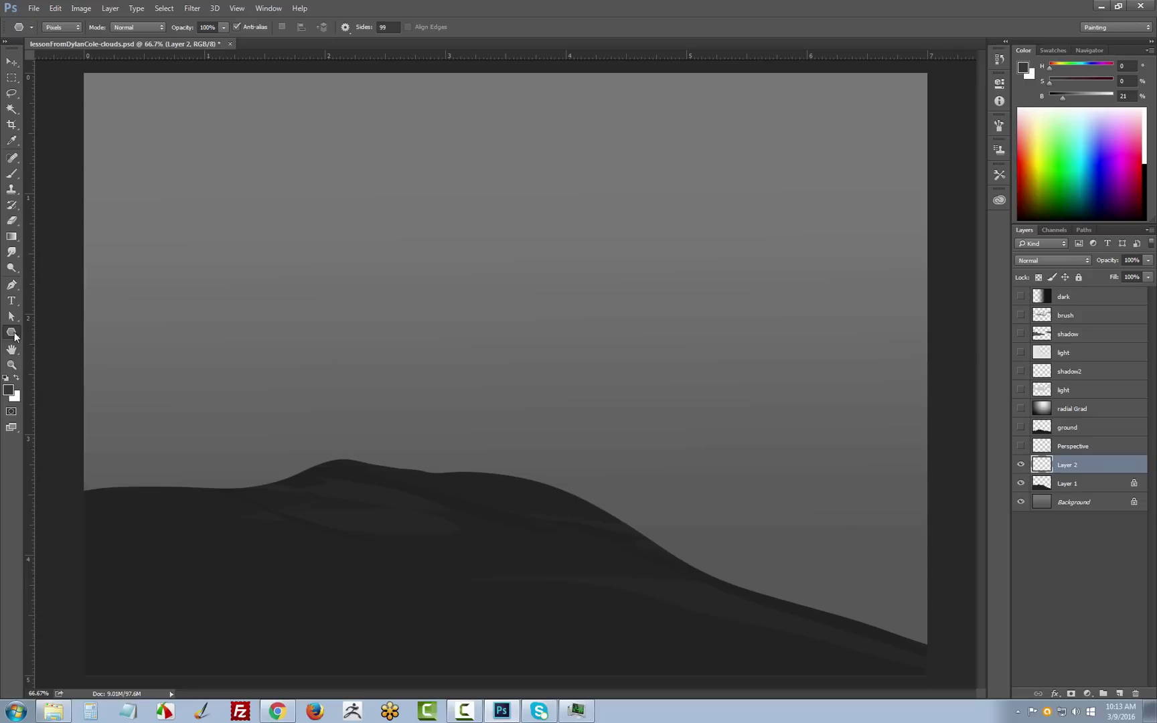
pyautogui.rightClick(15, 333)
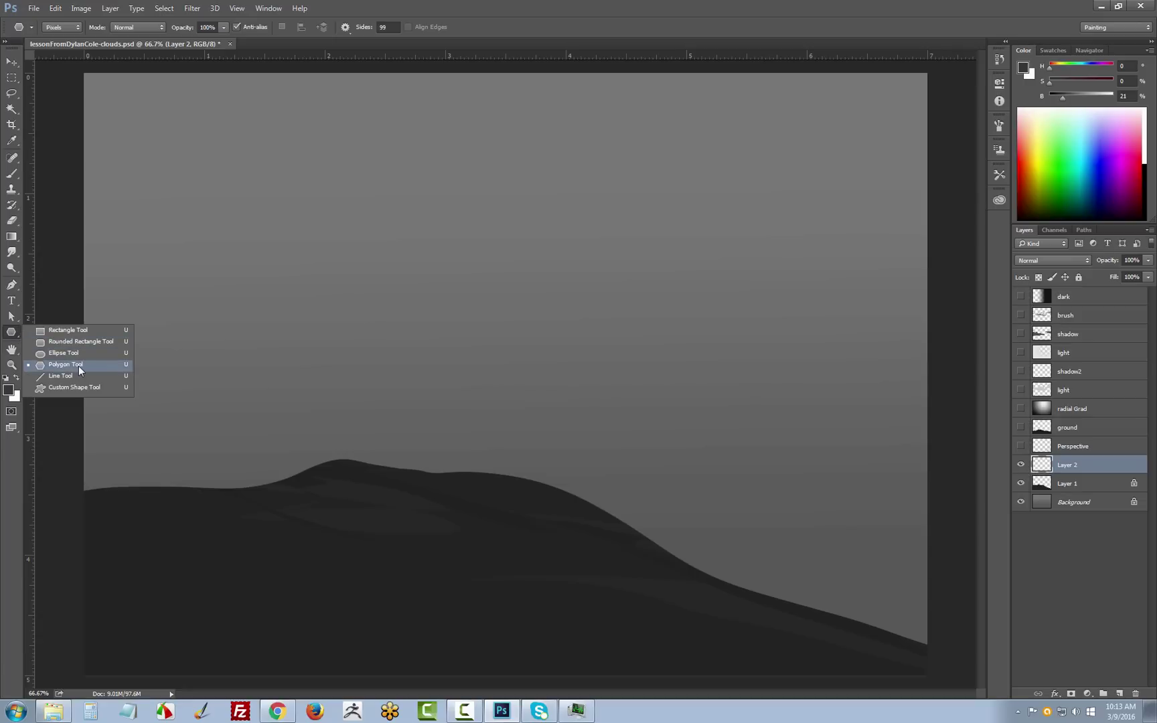
pyautogui.click(487, 24)
pyautogui.click(383, 27)
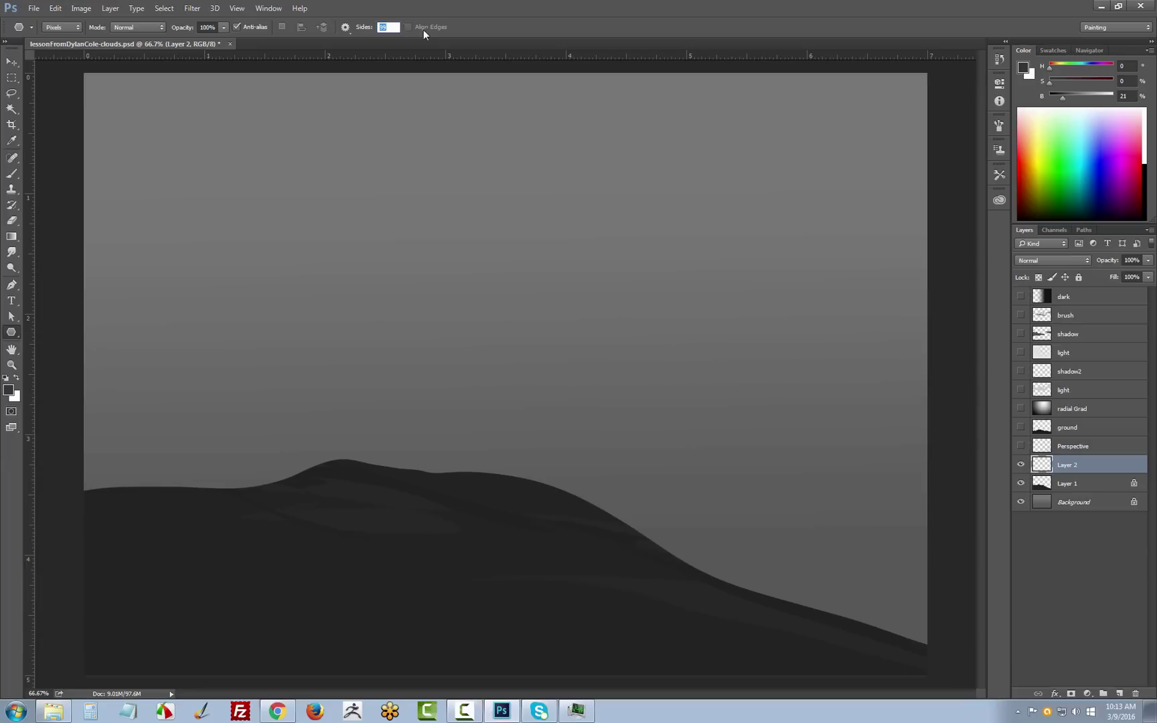
pyautogui.click(346, 28)
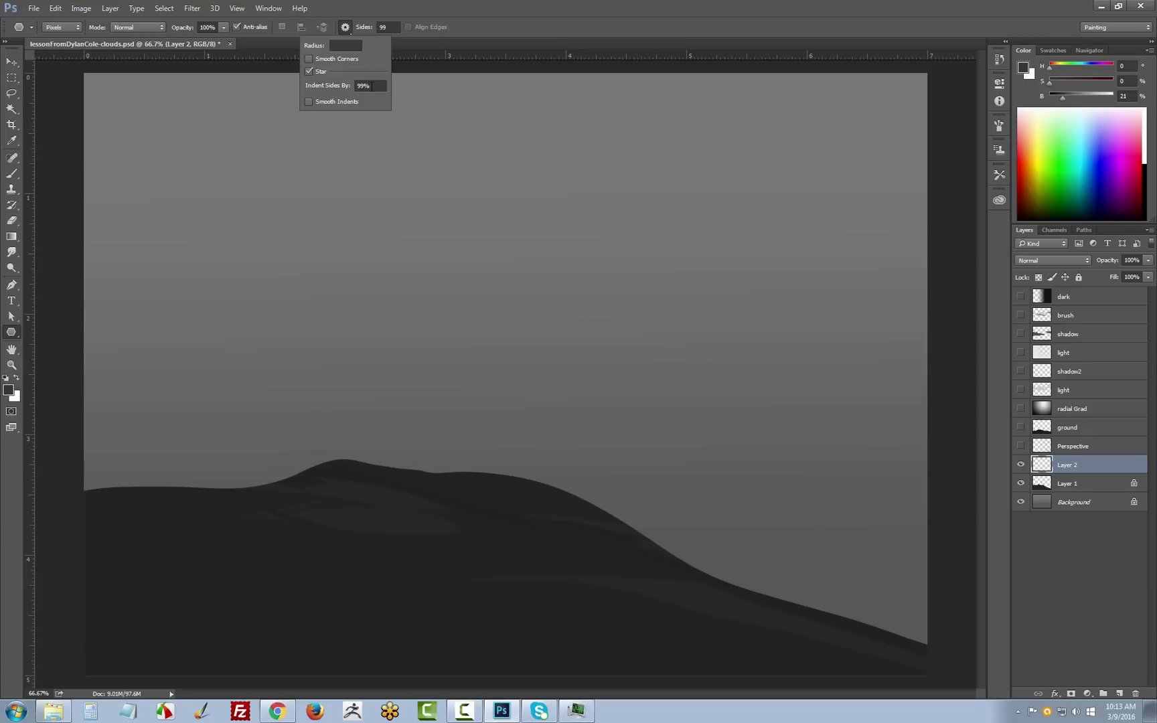
# Step: Drag a 99-point ray star from the lower right, undo it, and redraw it in white
pyautogui.click(496, 29)
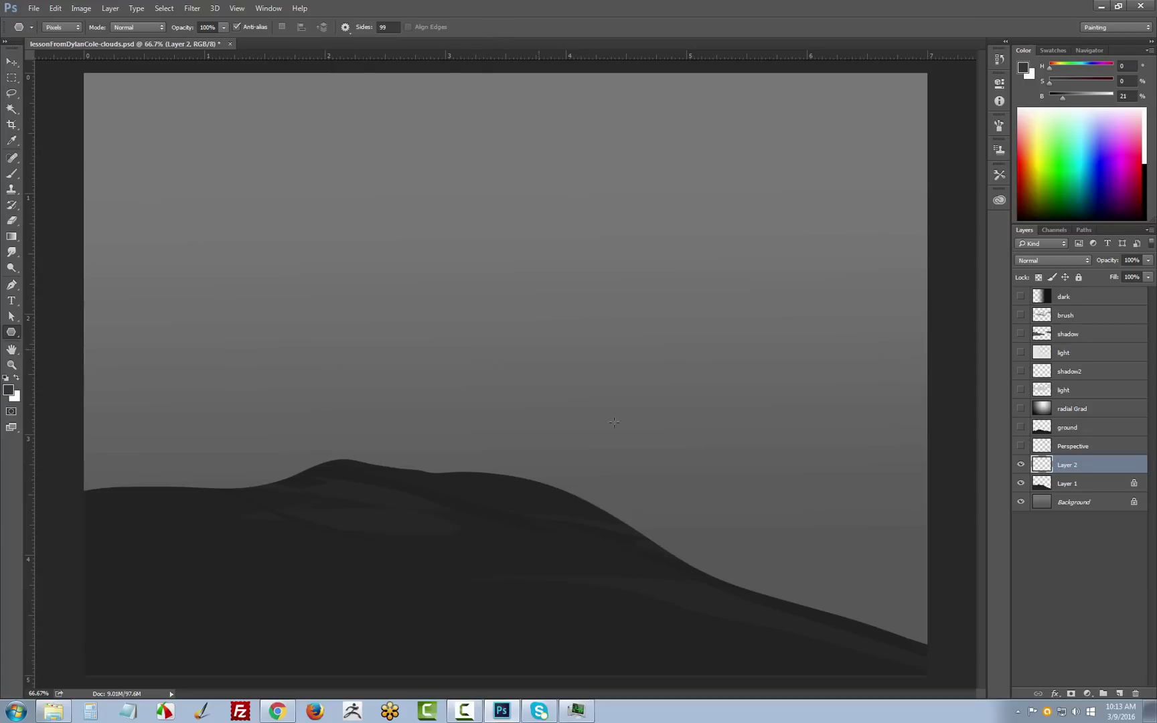
pyautogui.moveTo(767, 534); pyautogui.dragTo(78, 72)
pyautogui.moveTo(801, 539); pyautogui.dragTo(66, 59)
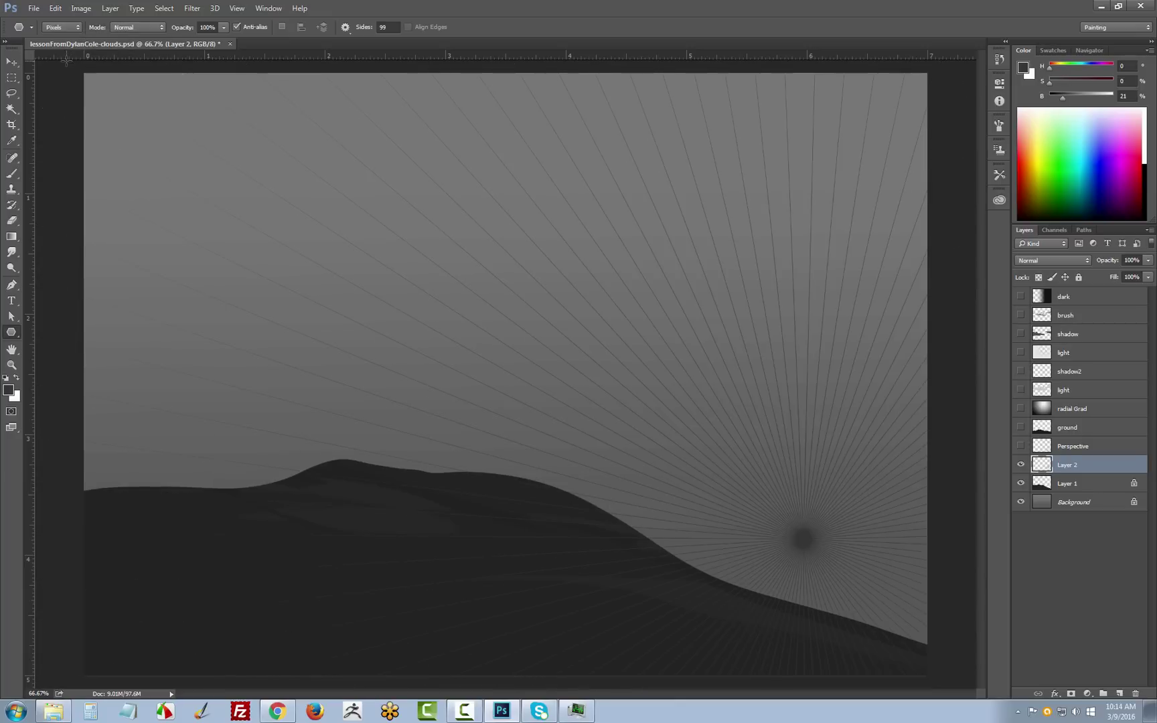
pyautogui.click(16, 378)
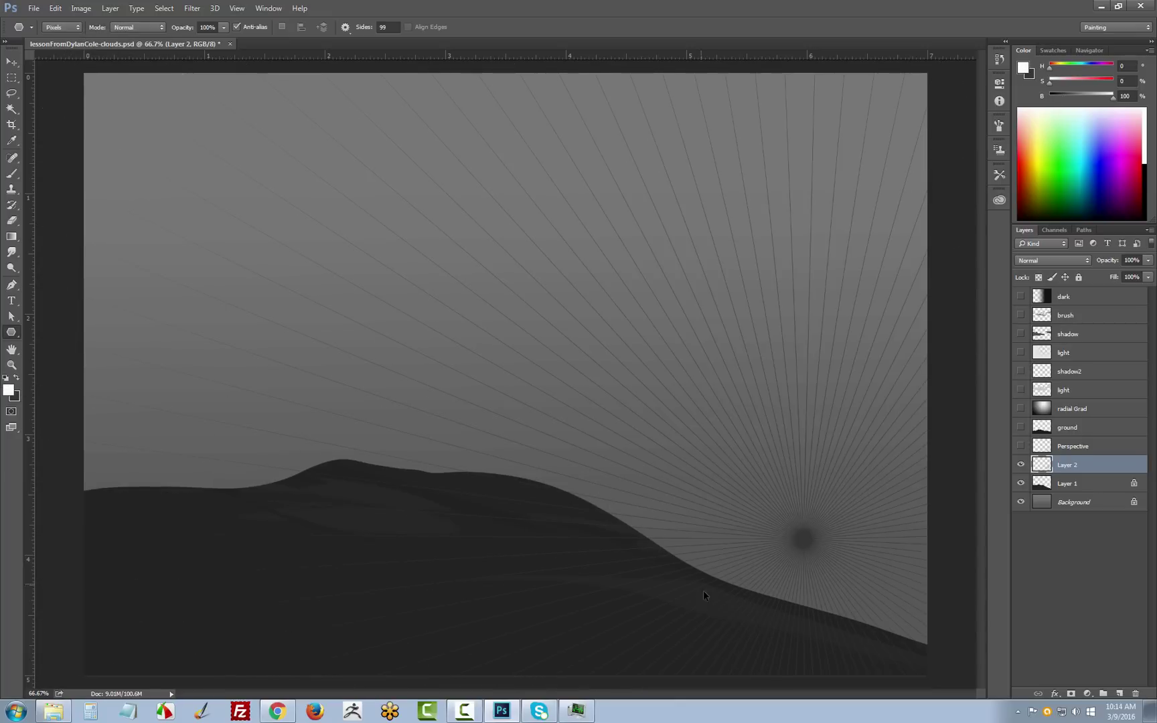
pyautogui.hotkey('ctrl', 'z')
pyautogui.moveTo(814, 542); pyautogui.dragTo(77, 63)
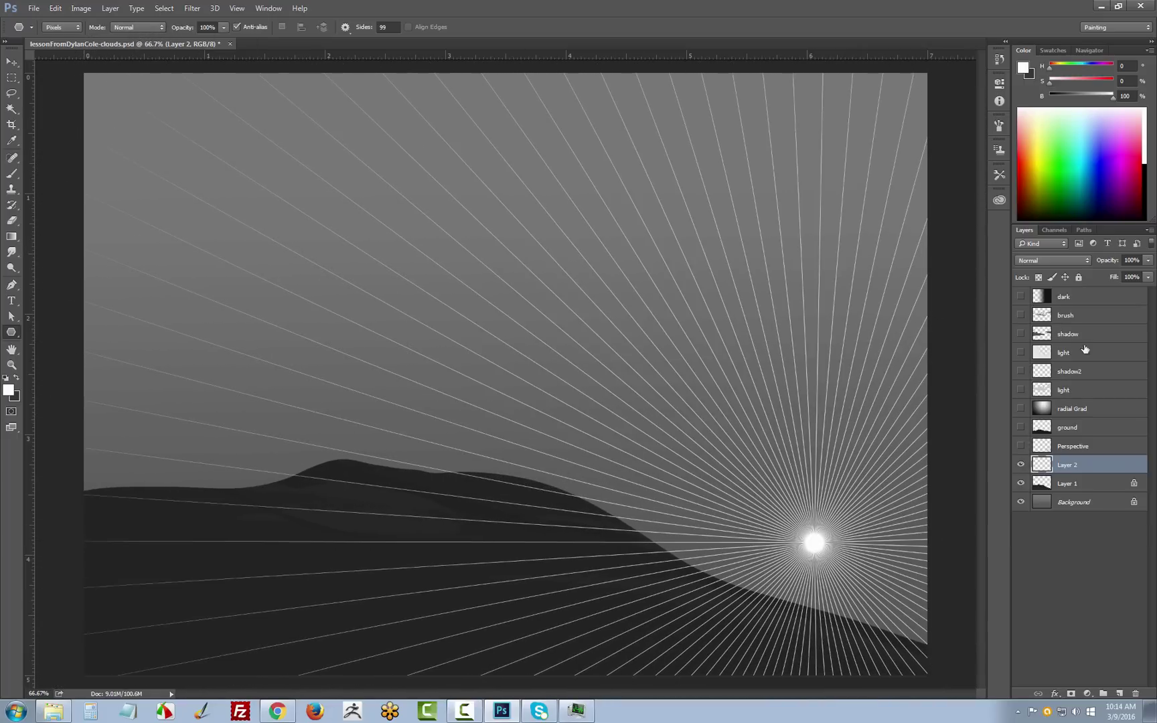
# Step: Set Layer 2's blend mode to Overlay at 26% opacity
pyautogui.click(1052, 260)
pyautogui.click(1051, 395)
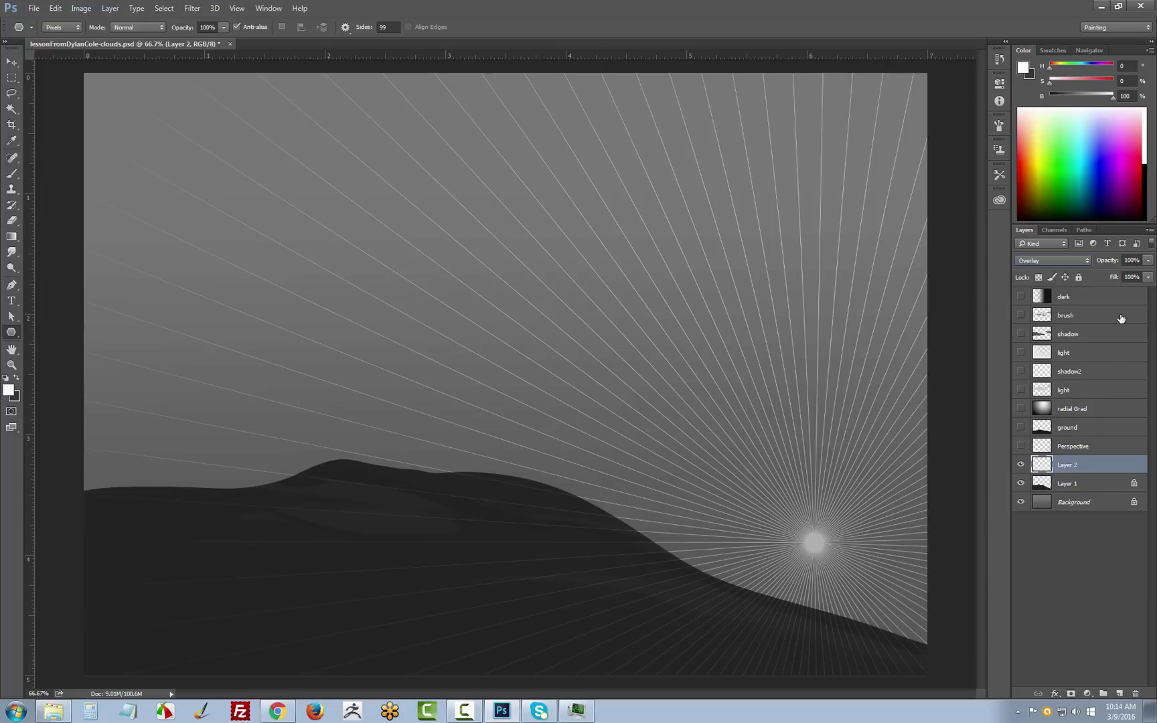
pyautogui.click(1148, 260)
pyautogui.moveTo(1142, 275); pyautogui.dragTo(1103, 275)
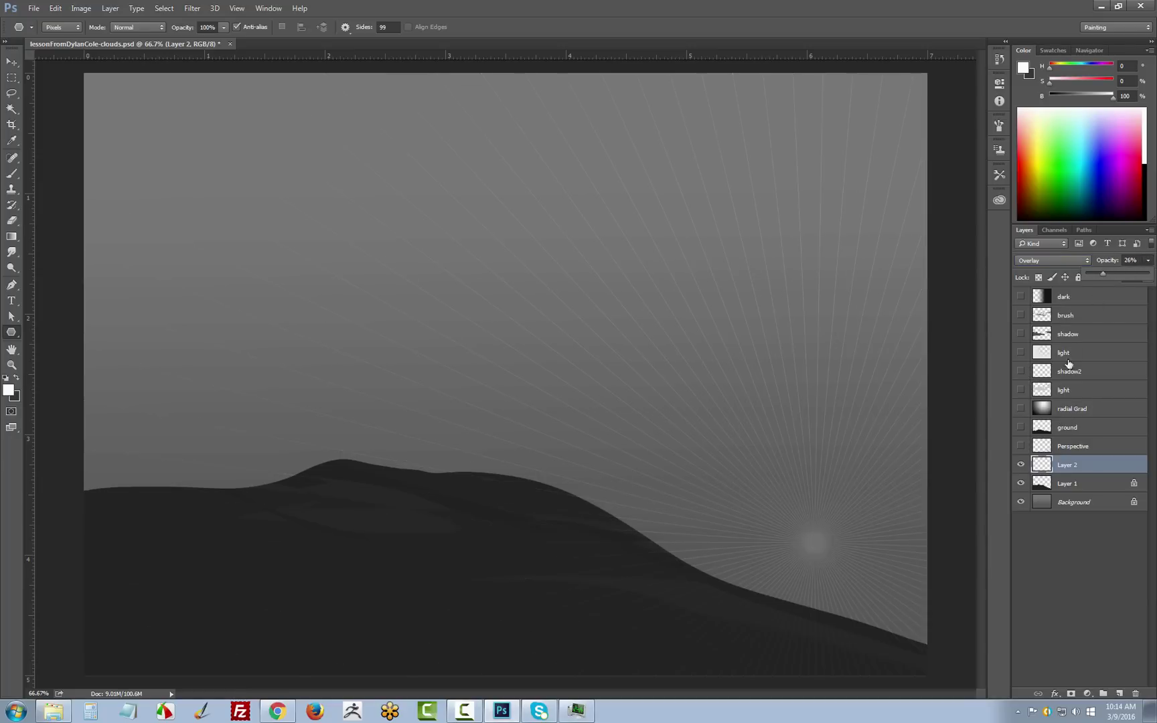
# Step: Select Layer 2 and move the sunburst's centre onto the lower right hill slope
pyautogui.click(1085, 539)
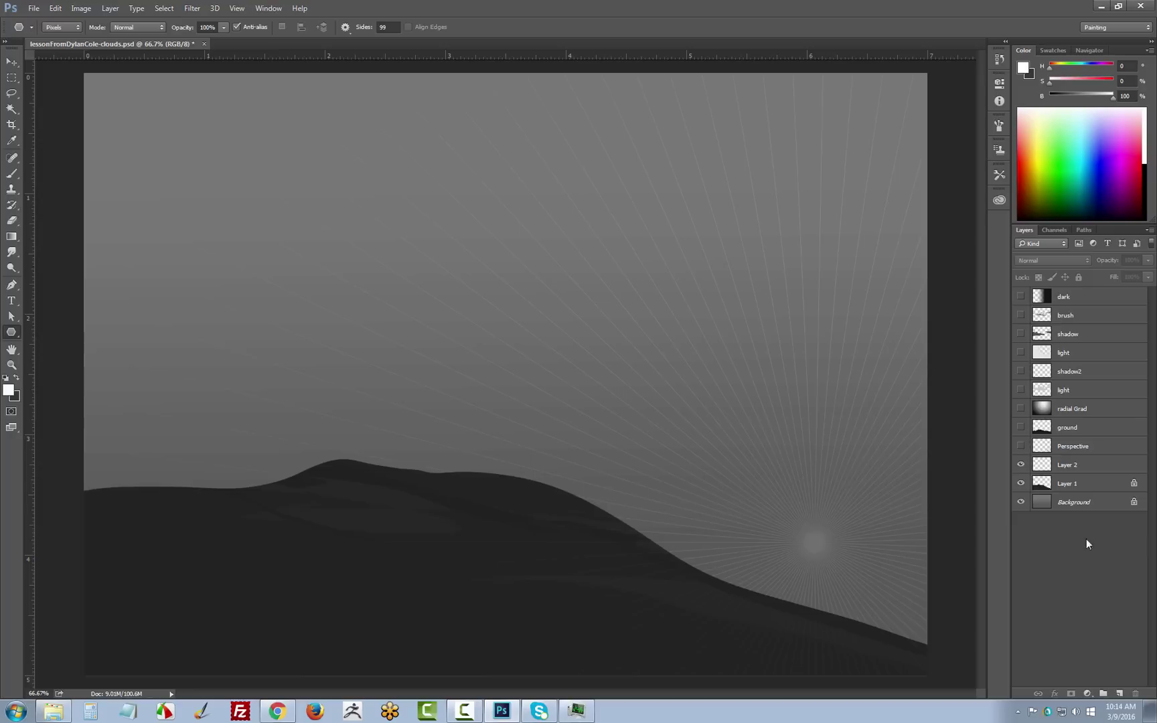
pyautogui.press('v')
pyautogui.click(813, 547)
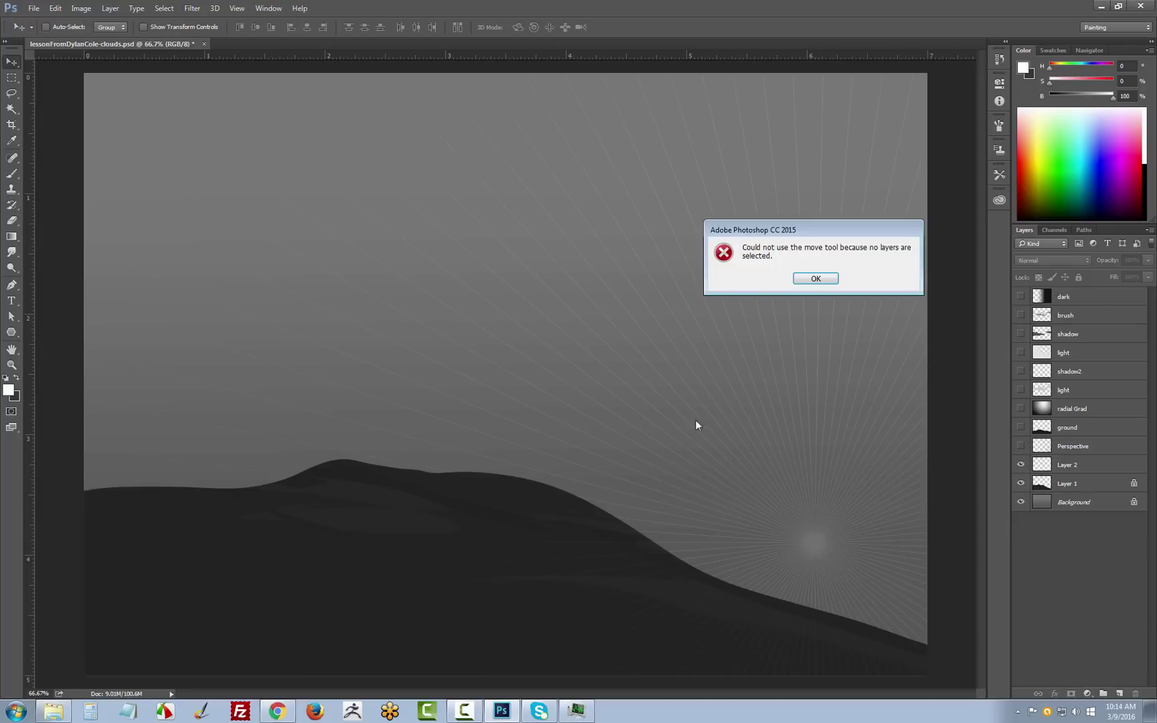
pyautogui.click(817, 278)
pyautogui.keyDown('ctrl'); pyautogui.click(817, 529); pyautogui.keyUp('ctrl')
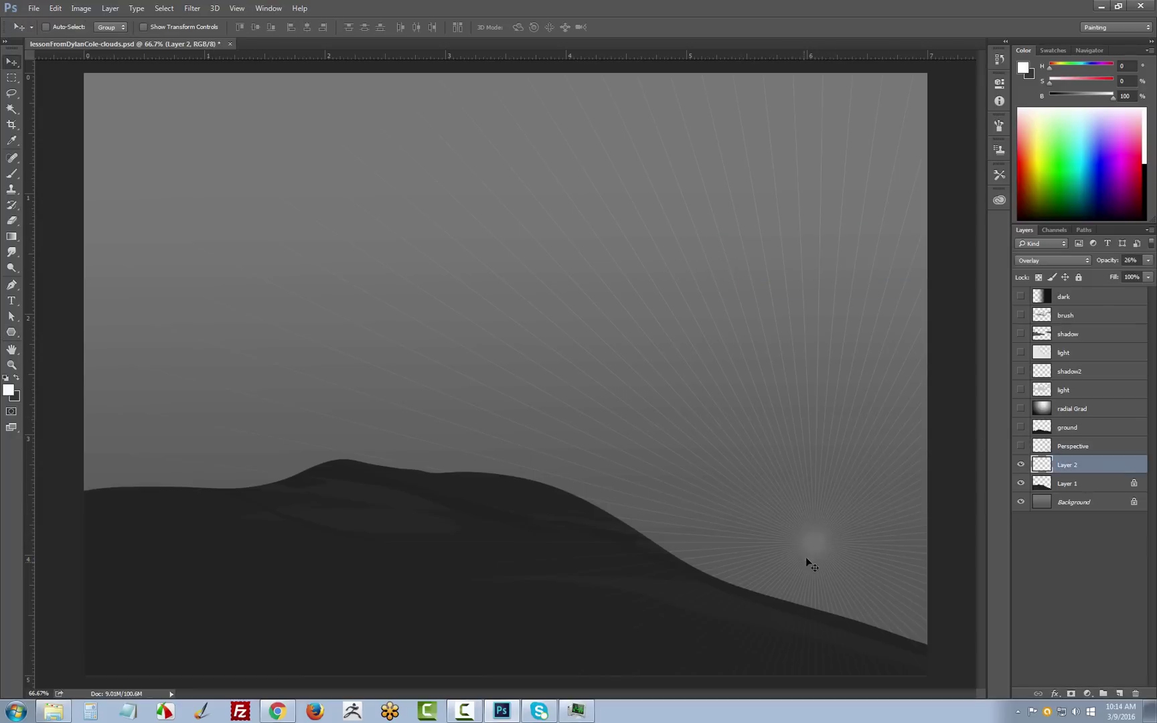
pyautogui.moveTo(807, 561); pyautogui.dragTo(785, 464)
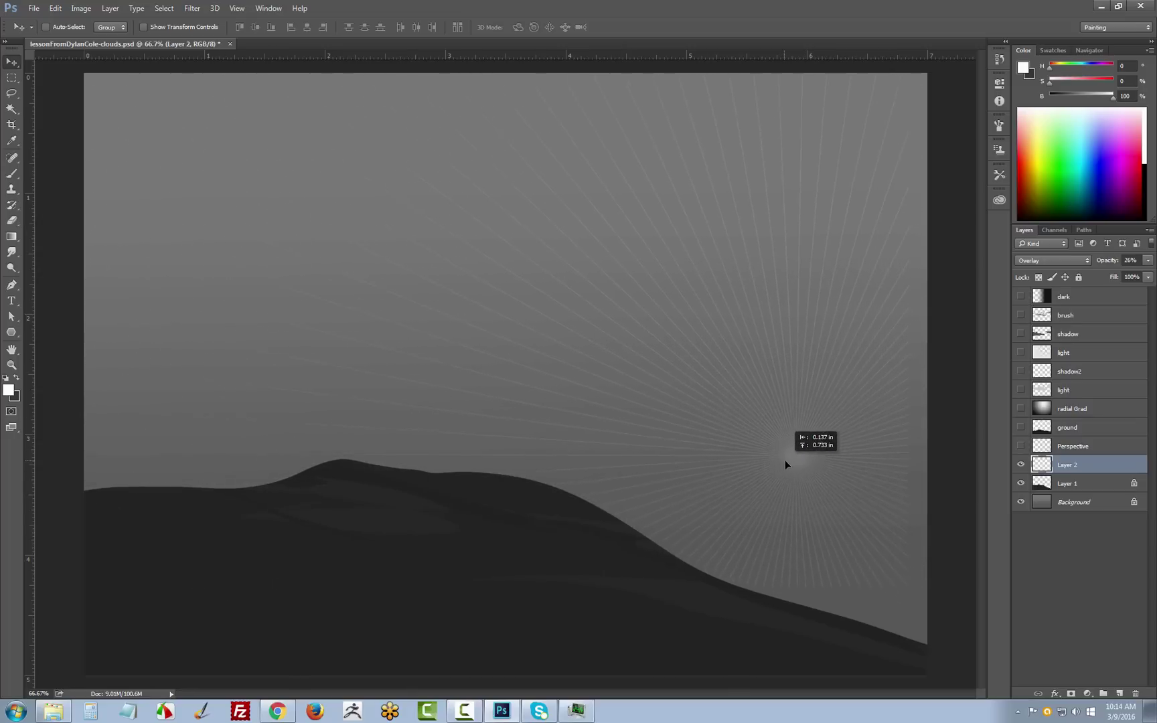
pyautogui.moveTo(873, 520); pyautogui.dragTo(915, 534)
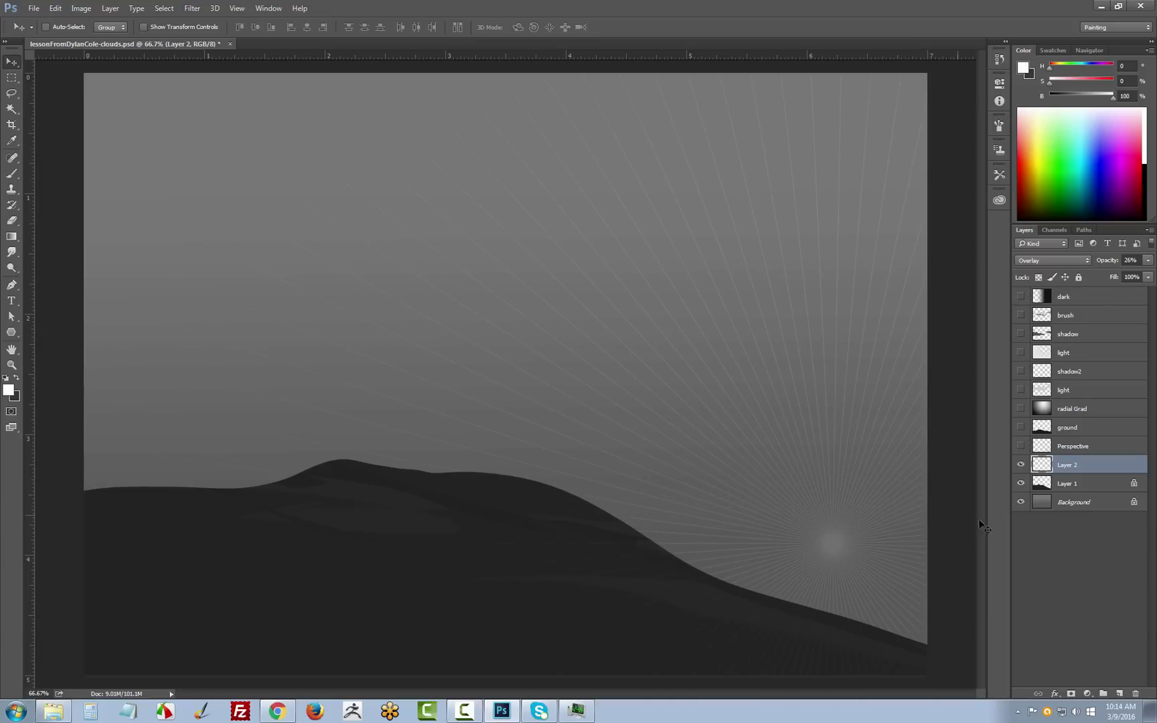
# Step: Add Layer 3 above Layer 1 and fill a lassoed band along the lower right slope with white
pyautogui.click(1076, 485)
pyautogui.hotkey('ctrl', 'shift', 'n')
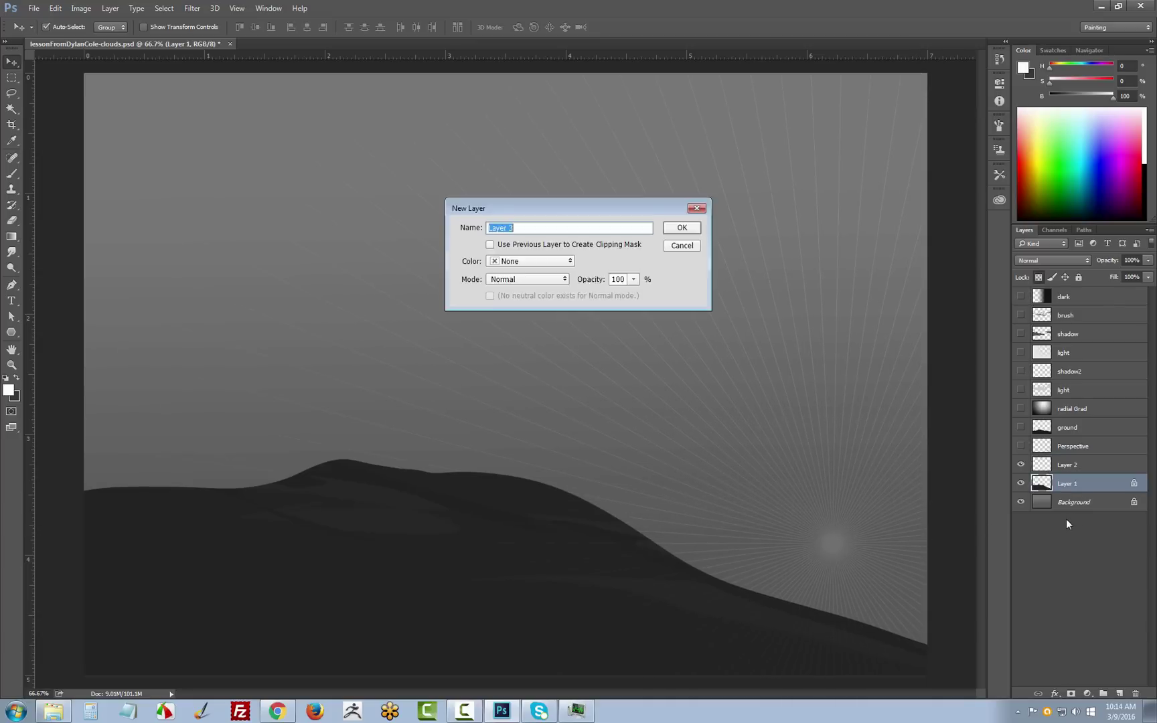
pyautogui.press('Return')
pyautogui.press('l')
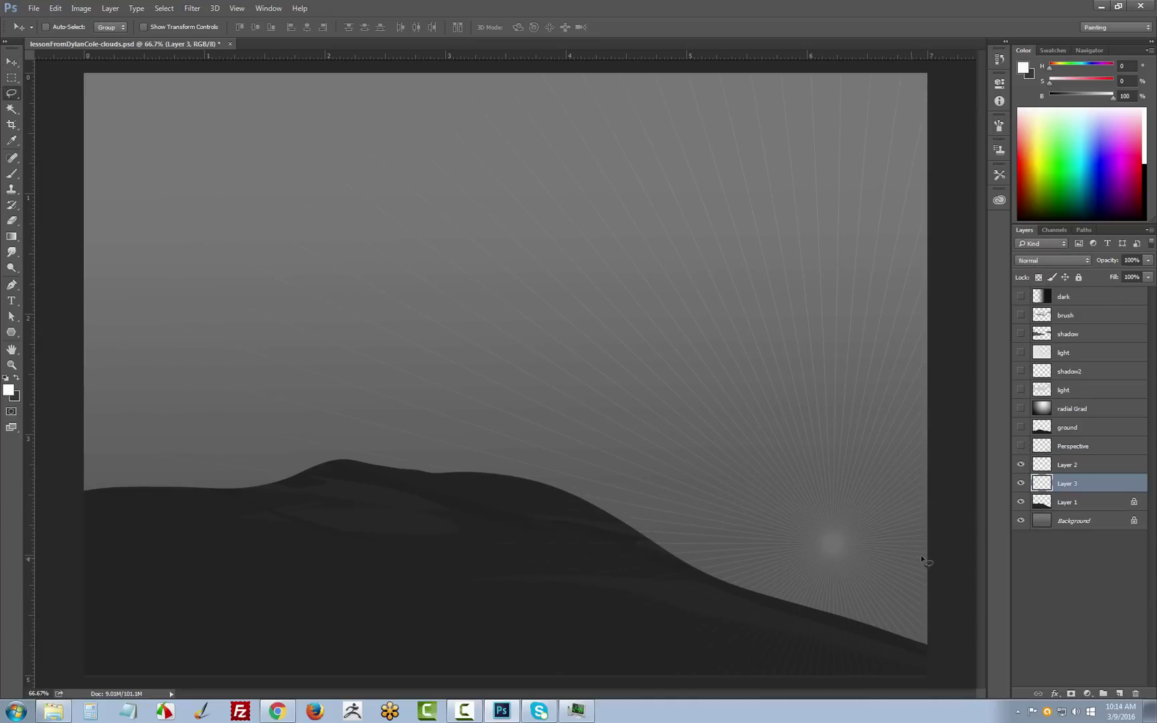
pyautogui.moveTo(947, 547)
pyautogui.mouseDown()
pyautogui.moveTo(564, 549)
pyautogui.moveTo(512, 574)
pyautogui.moveTo(628, 650)
pyautogui.moveTo(913, 675)
pyautogui.moveTo(974, 653)
pyautogui.mouseUp()
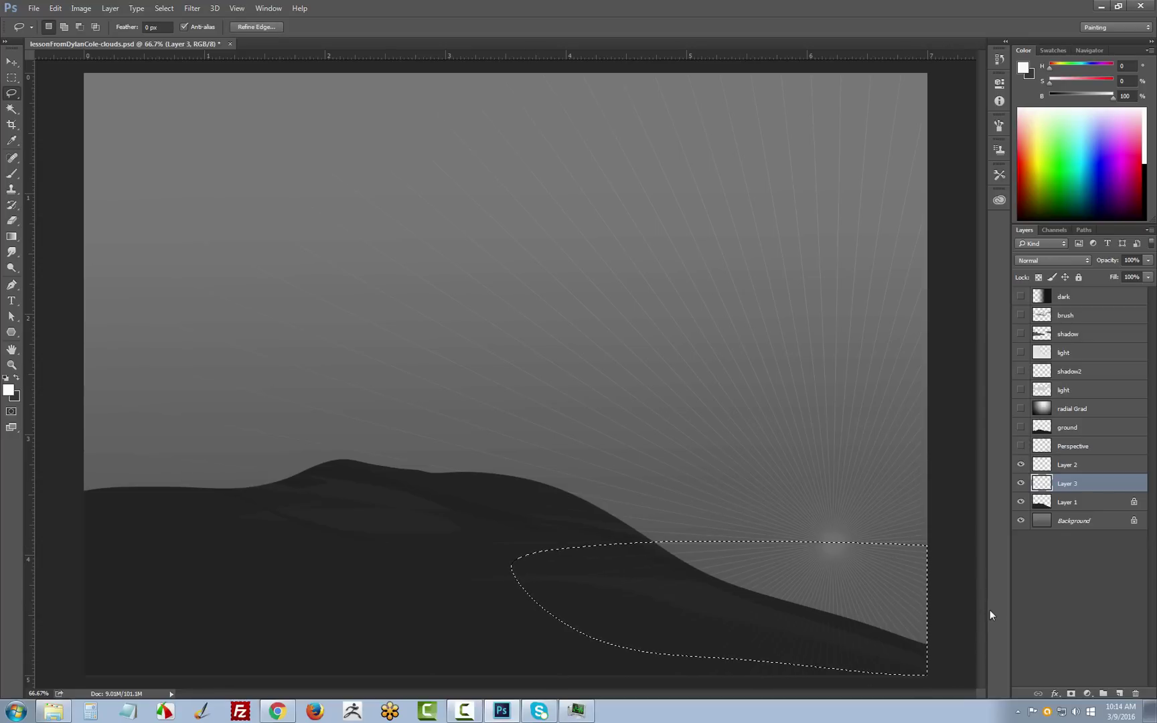
pyautogui.hotkey('alt', 'BackSpace')
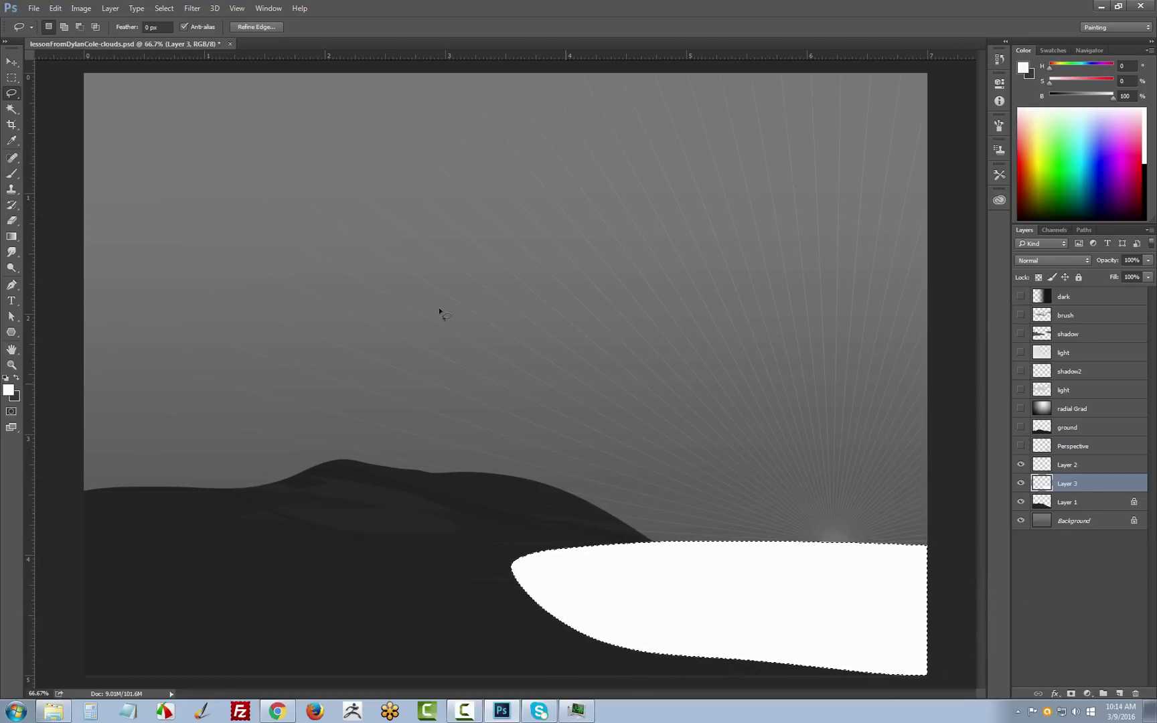
# Step: Darken the white patch with Levels output white about 74, then move Layer 3 below Layer 1
pyautogui.click(81, 8)
pyautogui.moveTo(113, 38)
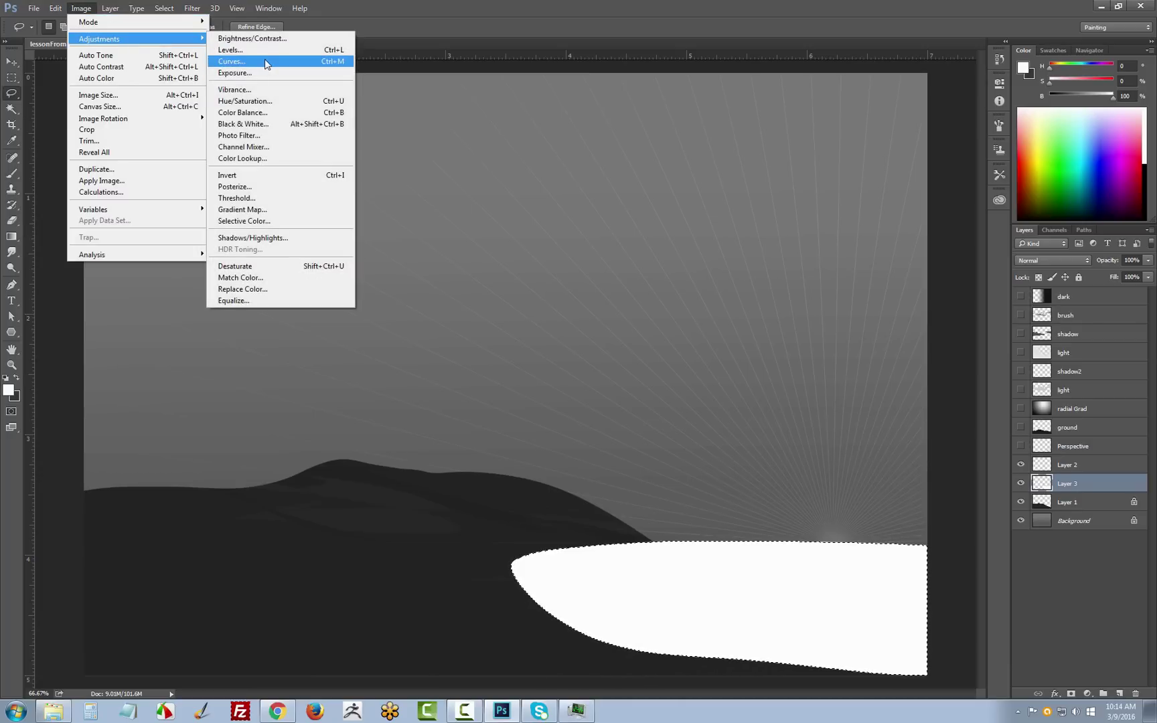
pyautogui.click(231, 61)
pyautogui.moveTo(731, 292); pyautogui.dragTo(759, 309)
pyautogui.click(962, 202)
pyautogui.press('l')
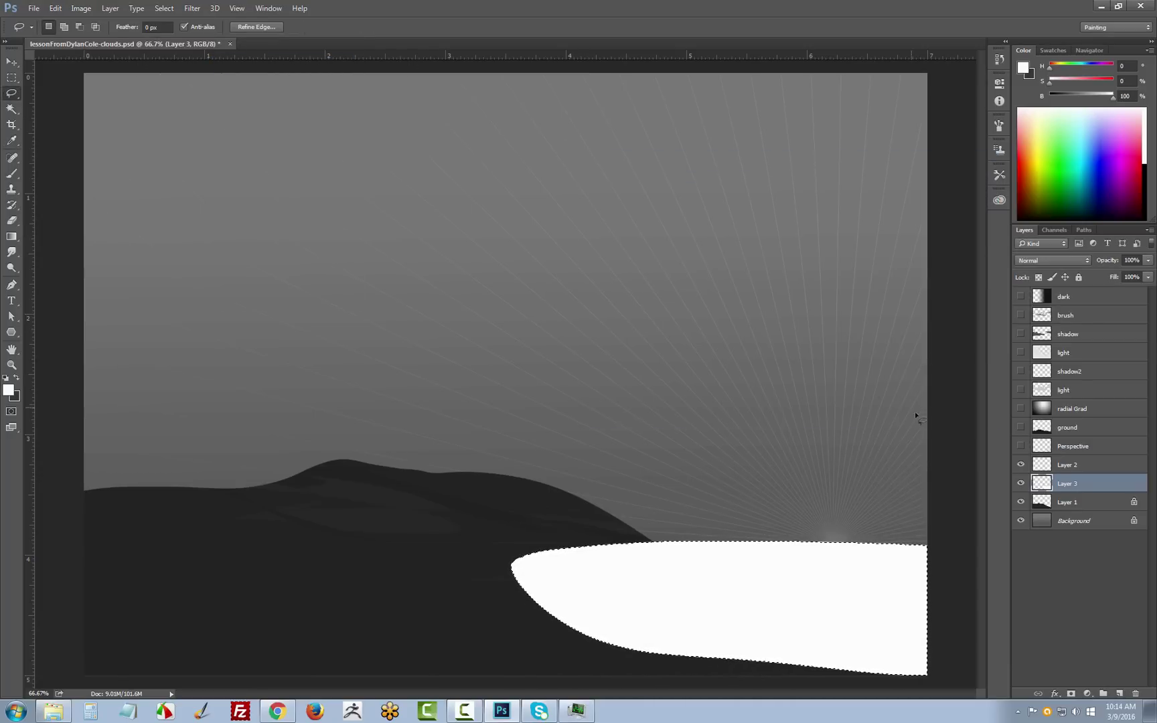
pyautogui.hotkey('ctrl', 'l')
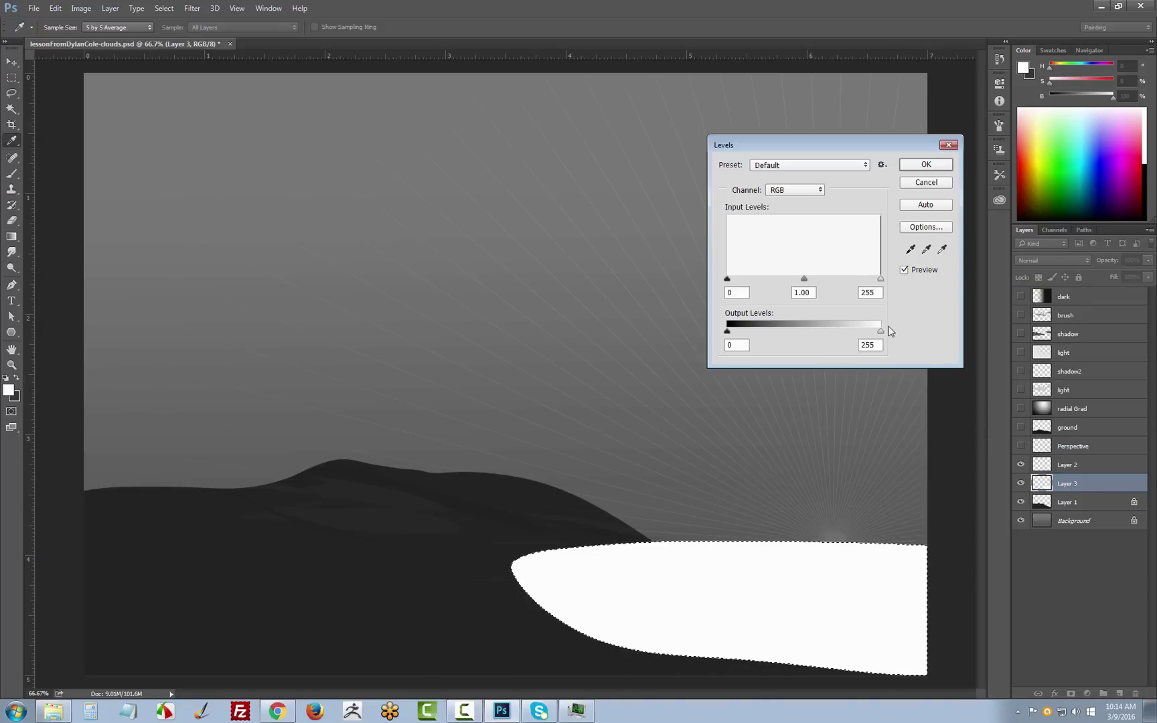
pyautogui.moveTo(881, 331); pyautogui.dragTo(829, 337)
pyautogui.moveTo(727, 331); pyautogui.dragTo(702, 338)
pyautogui.moveTo(828, 335); pyautogui.dragTo(768, 335)
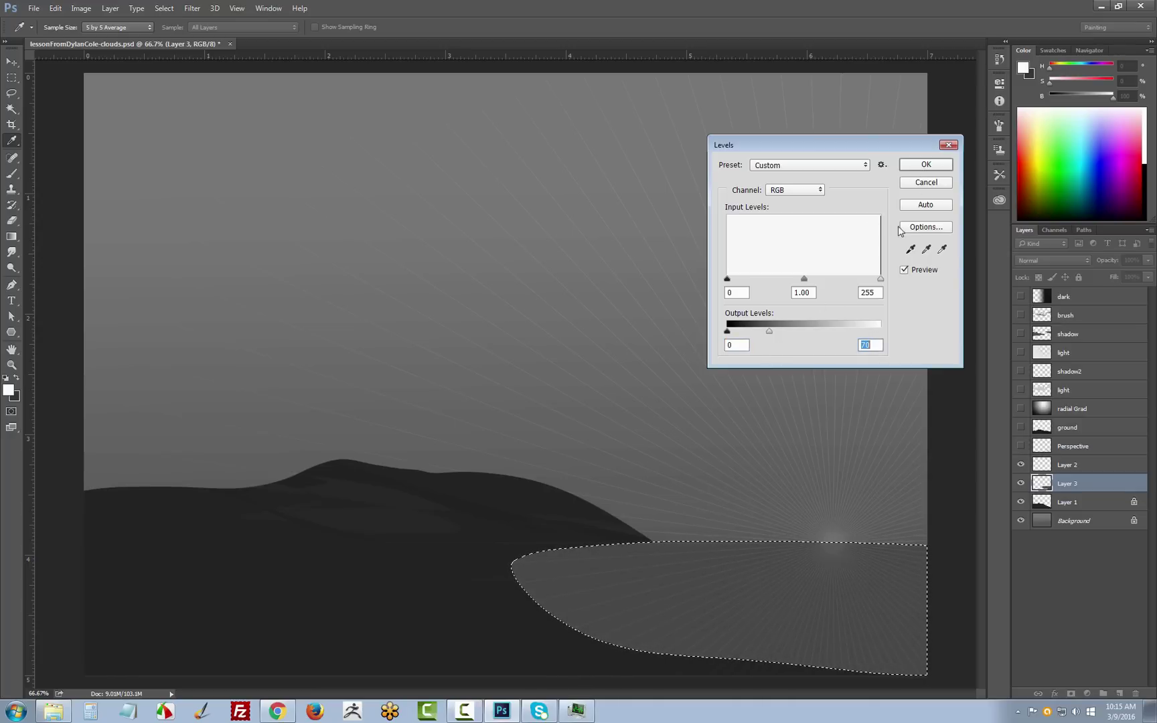
pyautogui.click(924, 166)
pyautogui.moveTo(1074, 483); pyautogui.dragTo(1084, 524)
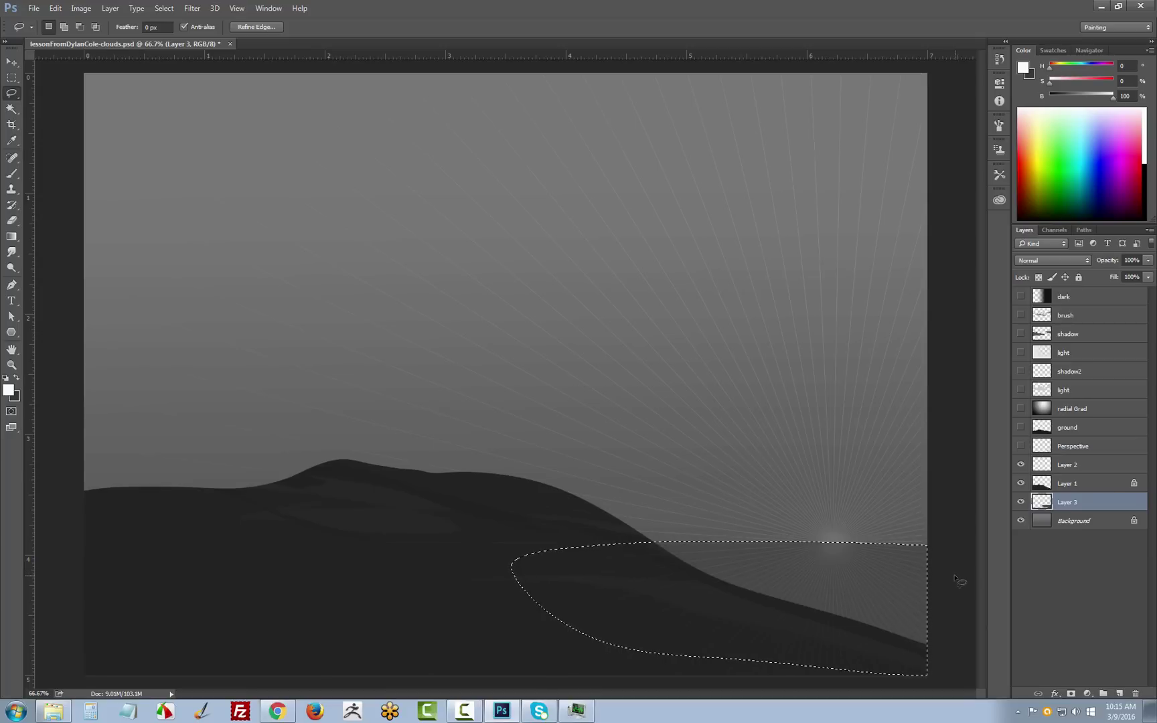
# Step: Lock Layer 3's transparent pixels and fill a lassoed horizon strip below the sun with white
pyautogui.hotkey('ctrl', 'd')
pyautogui.click(1038, 277)
pyautogui.moveTo(877, 546)
pyautogui.mouseDown()
pyautogui.moveTo(813, 545)
pyautogui.moveTo(890, 563)
pyautogui.mouseUp()
pyautogui.moveTo(703, 546)
pyautogui.mouseDown()
pyautogui.moveTo(918, 575)
pyautogui.moveTo(867, 564)
pyautogui.mouseUp()
pyautogui.moveTo(744, 538); pyautogui.dragTo(944, 598)
pyautogui.moveTo(841, 546); pyautogui.dragTo(720, 529)
pyautogui.hotkey('alt', 'BackSpace')
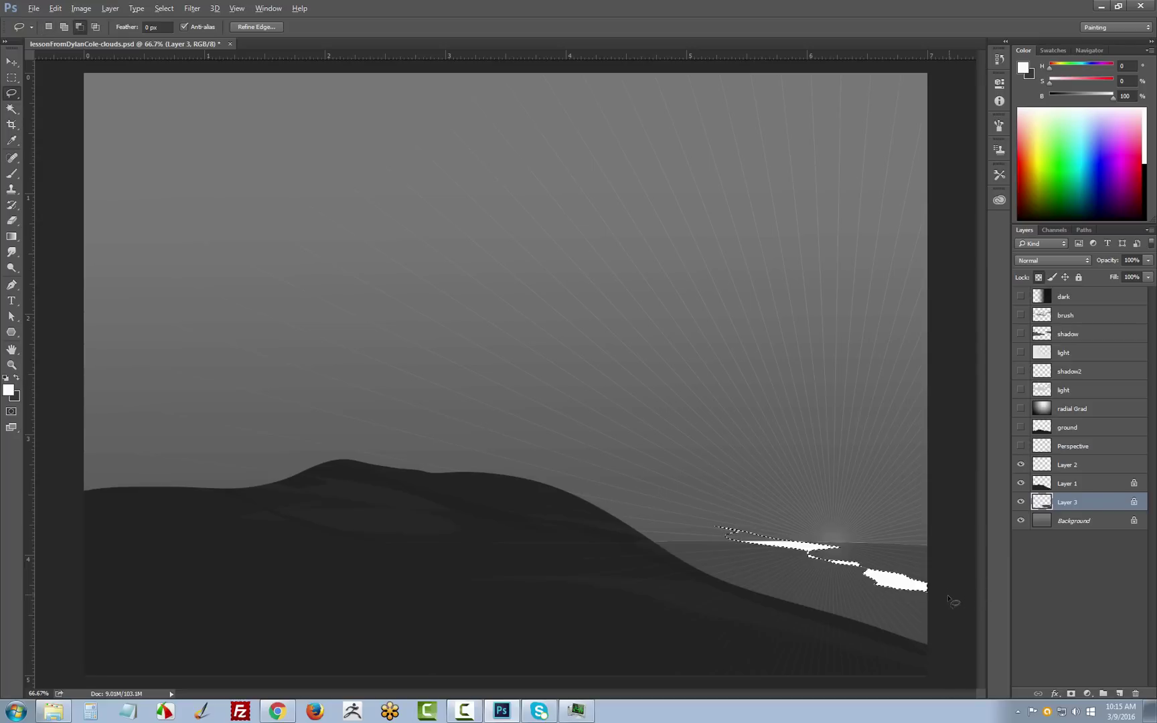
# Step: Dim the white strip with Levels output white capped at 55, then deselect
pyautogui.hotkey('ctrl', 'l')
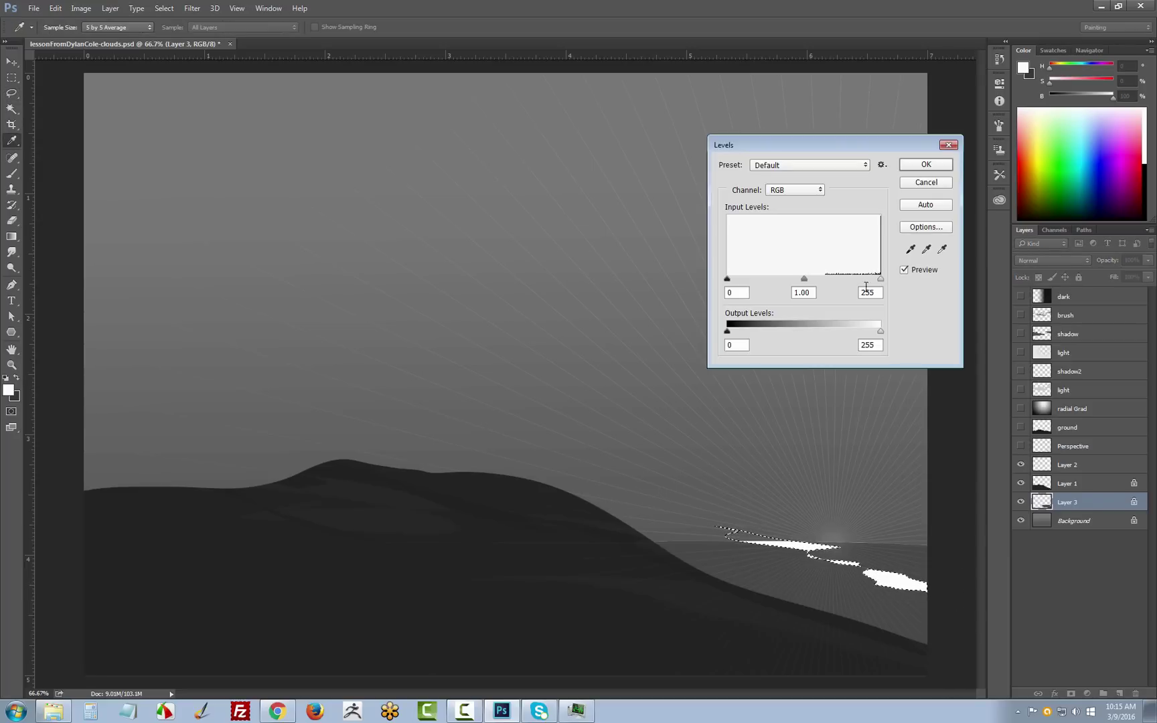
pyautogui.moveTo(880, 331); pyautogui.dragTo(760, 331)
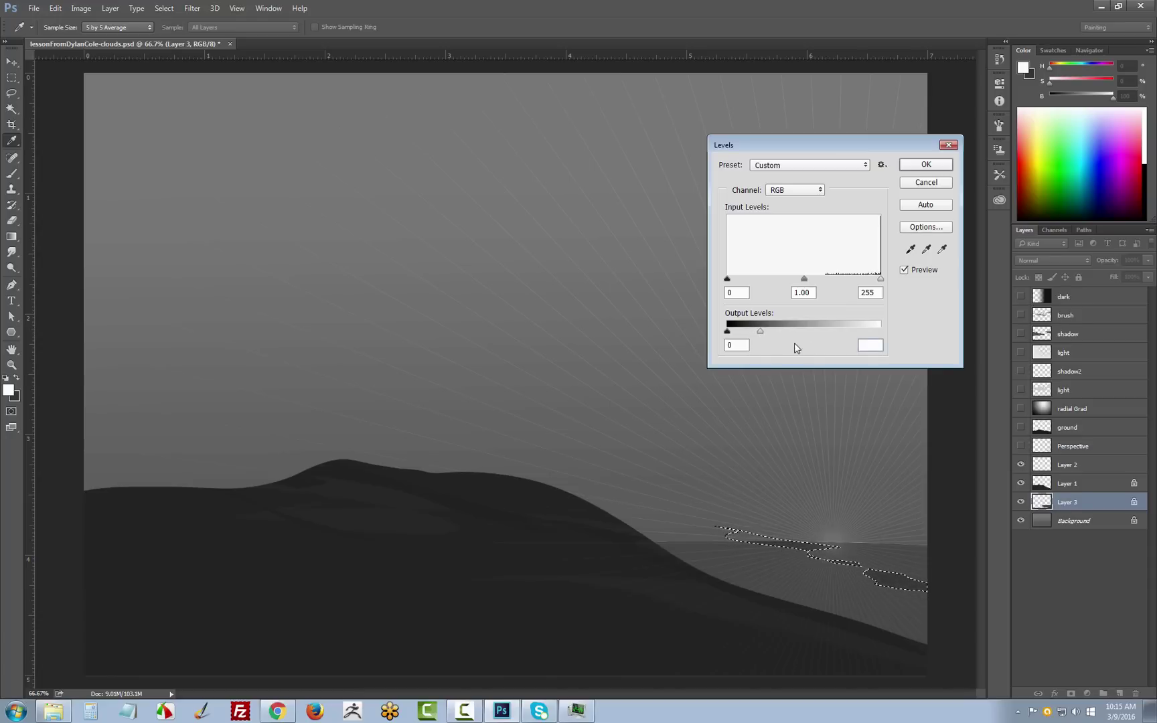
pyautogui.click(922, 168)
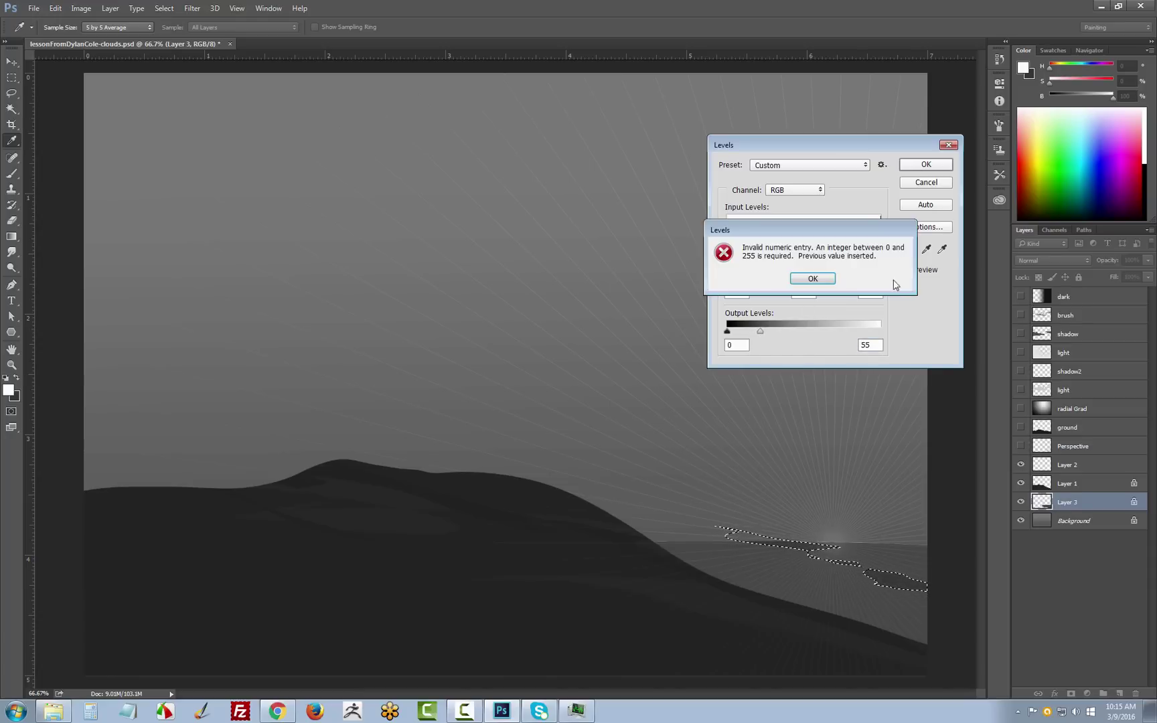
pyautogui.click(812, 277)
pyautogui.click(925, 164)
pyautogui.press('l')
pyautogui.hotkey('ctrl', 'd')
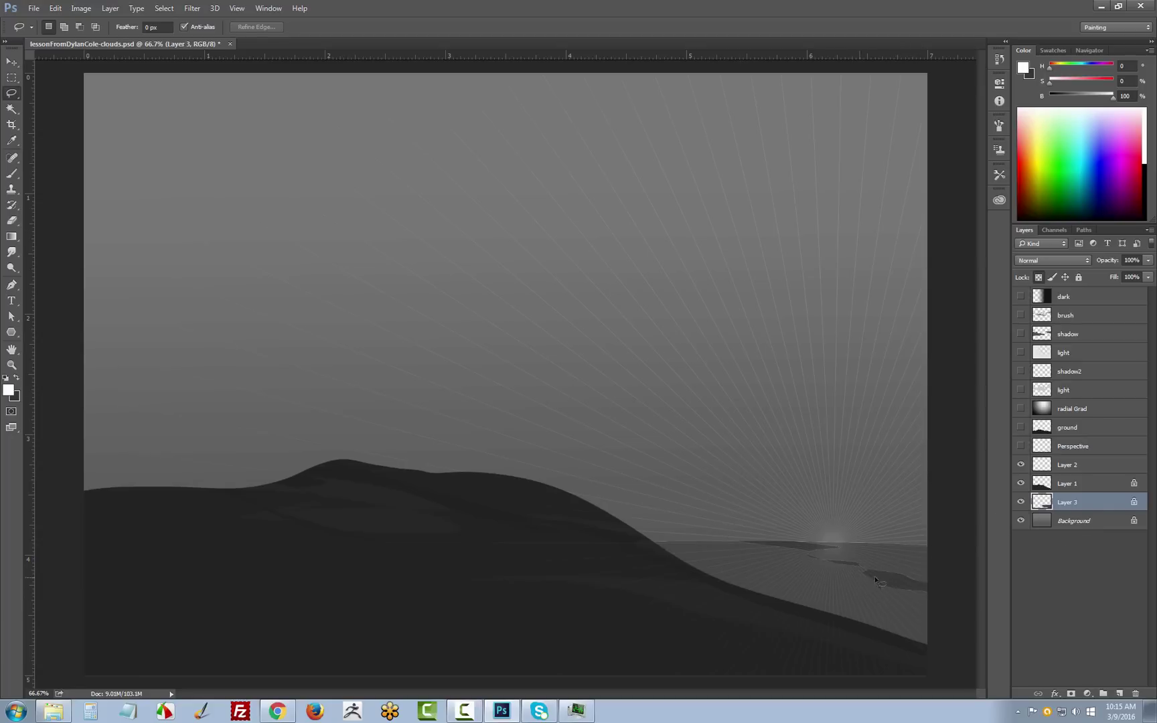
# Step: Lasso zigzag streaks near the horizon, fill them white, and drag Levels output white toward grey
pyautogui.moveTo(727, 550); pyautogui.dragTo(722, 538)
pyautogui.moveTo(838, 574)
pyautogui.mouseDown()
pyautogui.moveTo(783, 541)
pyautogui.moveTo(864, 586)
pyautogui.moveTo(850, 559)
pyautogui.moveTo(860, 553)
pyautogui.moveTo(950, 604)
pyautogui.moveTo(905, 567)
pyautogui.moveTo(951, 606)
pyautogui.mouseUp()
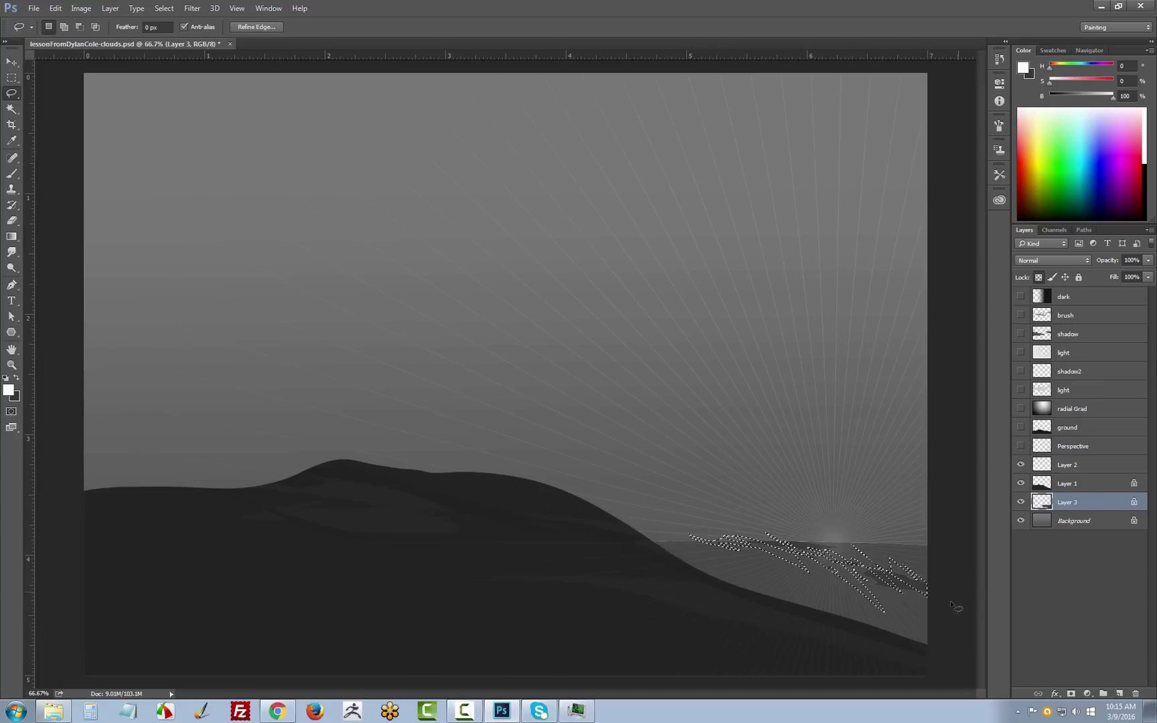
pyautogui.press('alt')
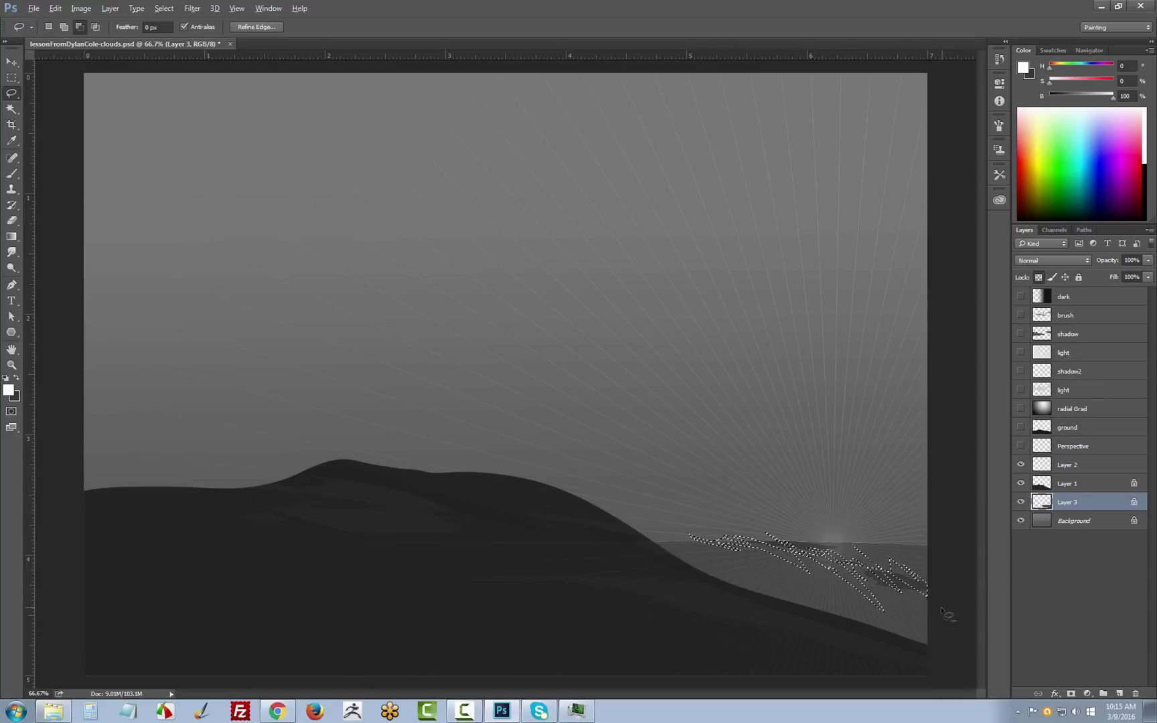
pyautogui.hotkey('alt', 'BackSpace')
pyautogui.hotkey('ctrl', 'd')
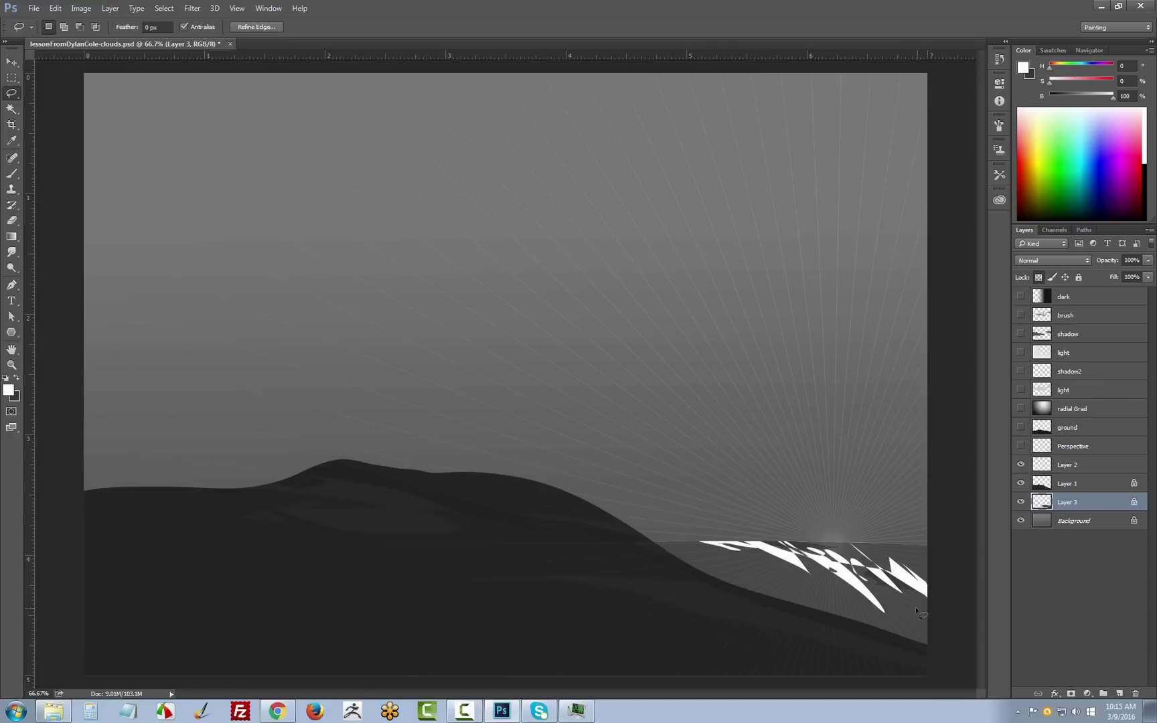
pyautogui.hotkey('ctrl', 'l')
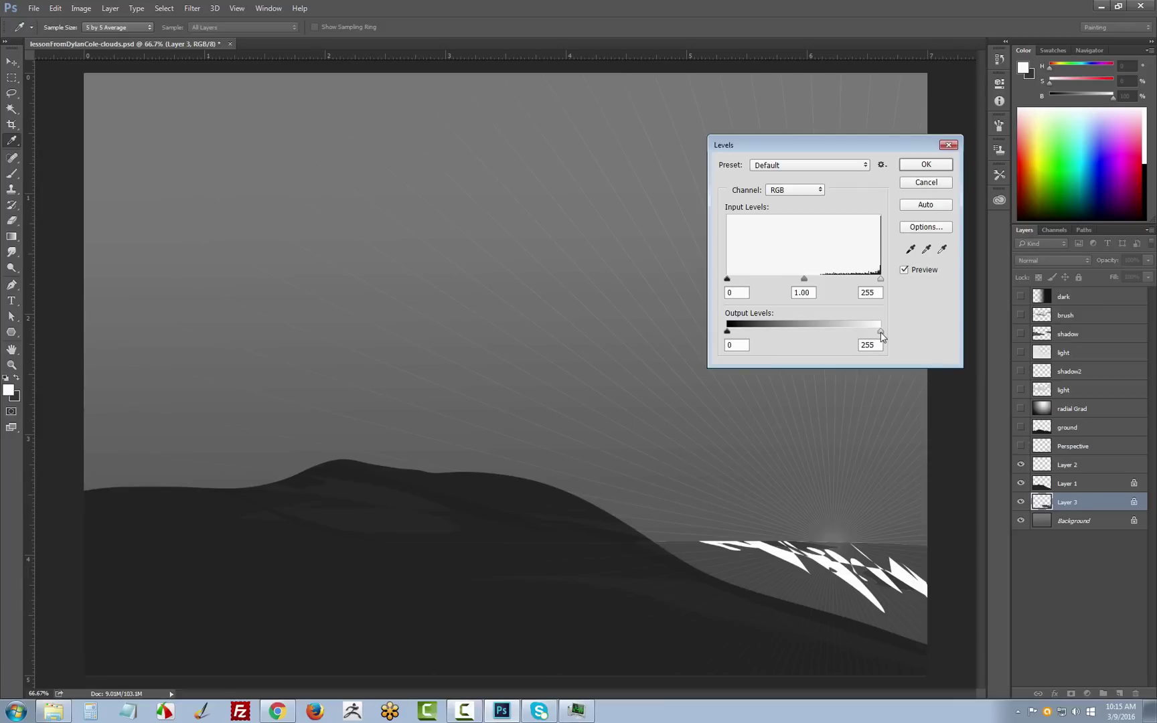
pyautogui.moveTo(881, 332); pyautogui.dragTo(763, 333)
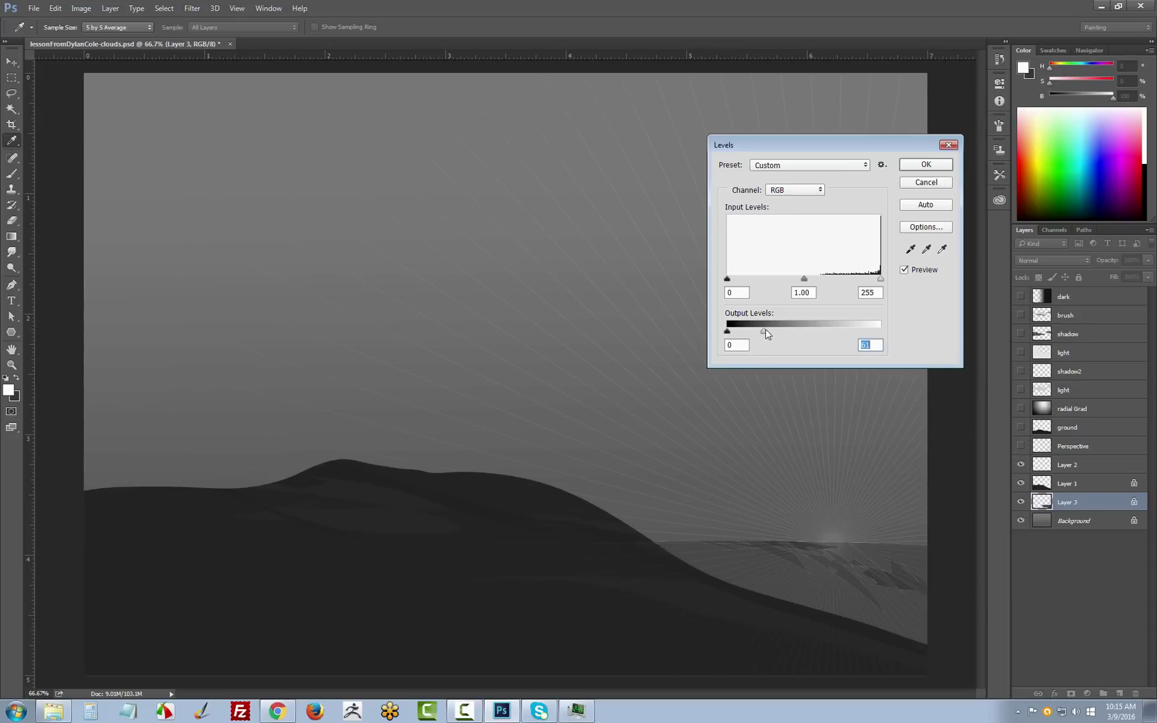
# Step: Apply the Levels darkening to the streaks and rename Layer 2 to 'perspective'
pyautogui.click(921, 167)
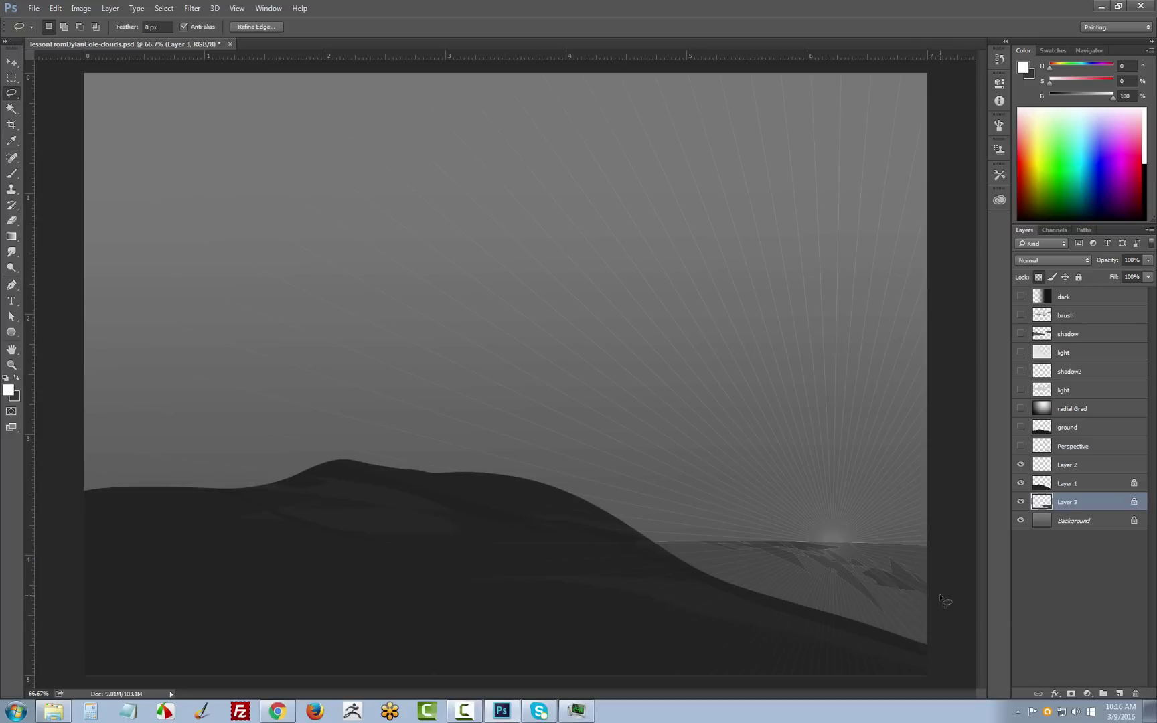
pyautogui.click(1081, 484)
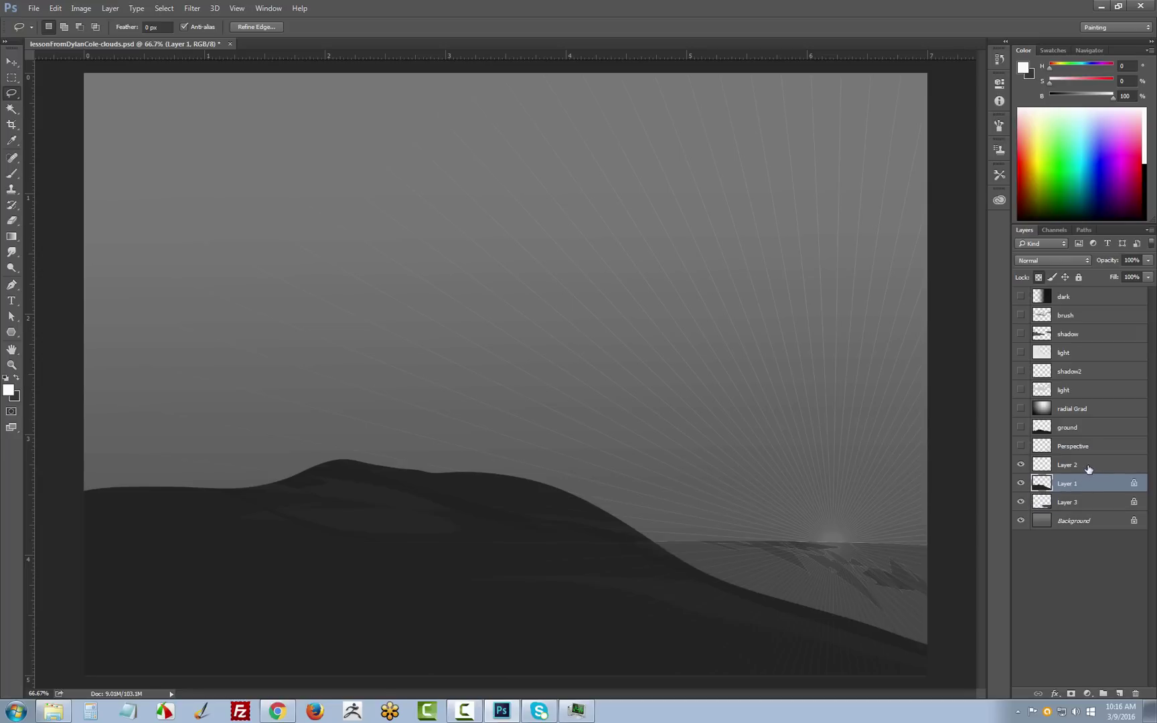
pyautogui.click(1054, 466)
pyautogui.doubleClick(1069, 466)
pyautogui.write('p')
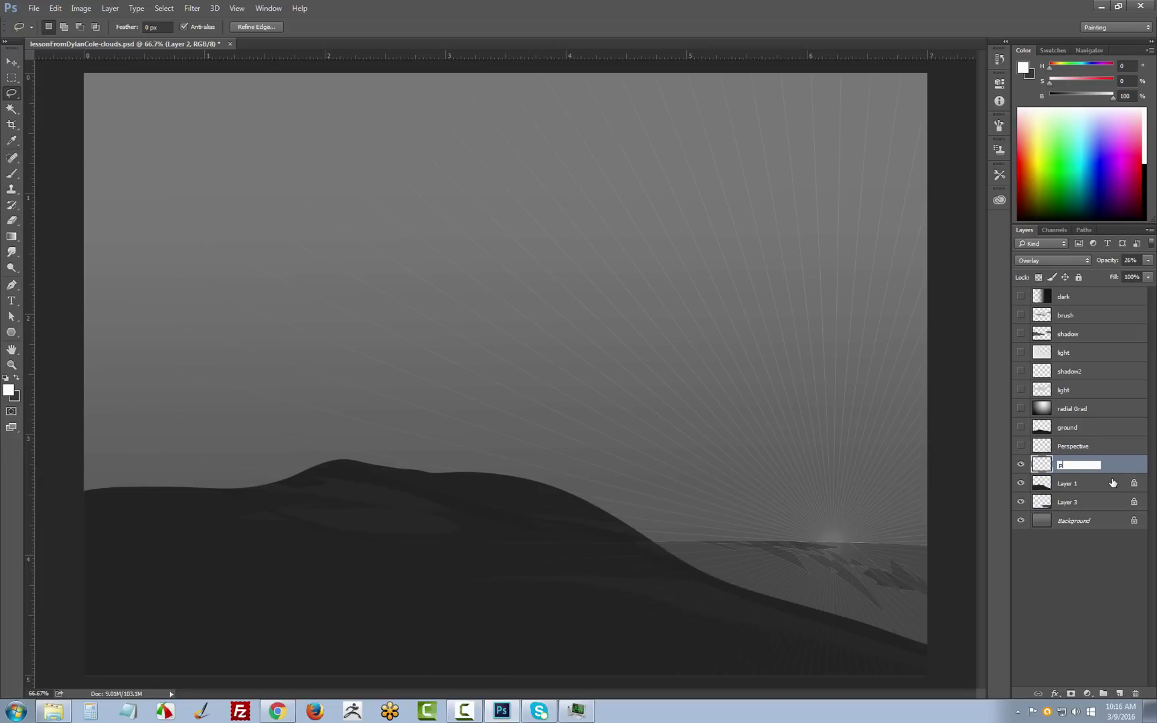
pyautogui.write('erspective')
pyautogui.press('Return')
pyautogui.doubleClick(1084, 468)
# Step: Name the sun-ray layer 'perspective2', then make several drags across the workspace and canvas
pyautogui.write('2')
pyautogui.press('Return')
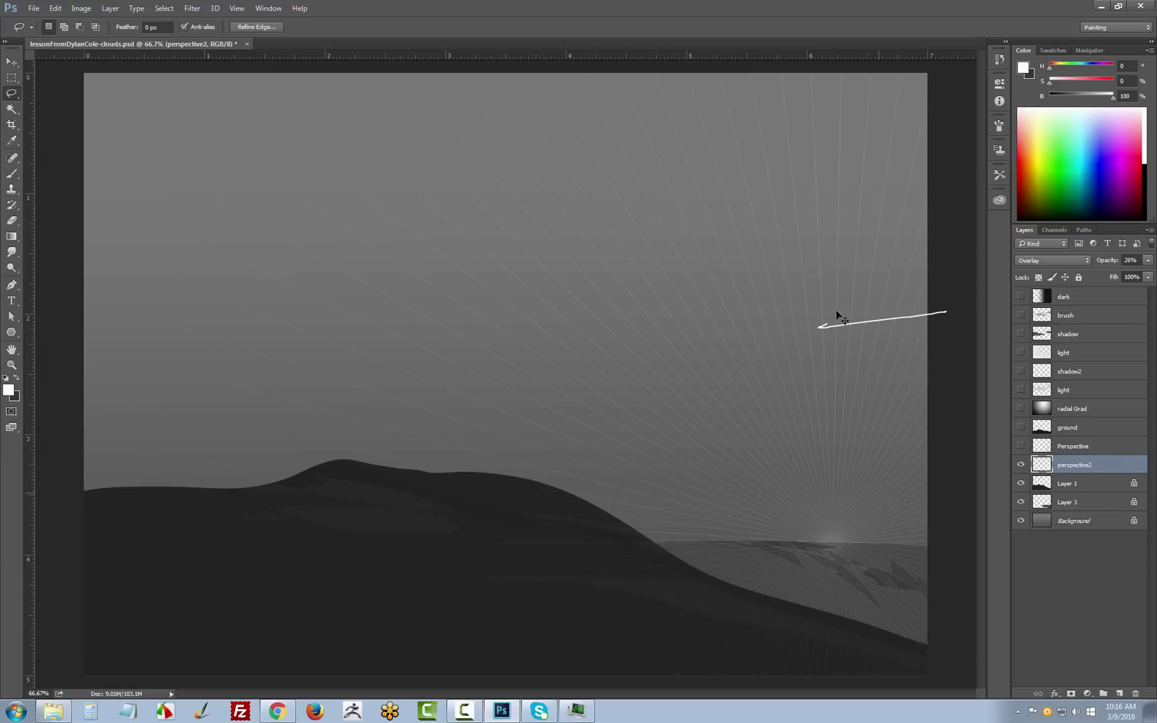
pyautogui.moveTo(50, 312); pyautogui.dragTo(195, 314)
pyautogui.moveTo(166, 290); pyautogui.dragTo(215, 311)
pyautogui.moveTo(159, 342); pyautogui.dragTo(216, 312)
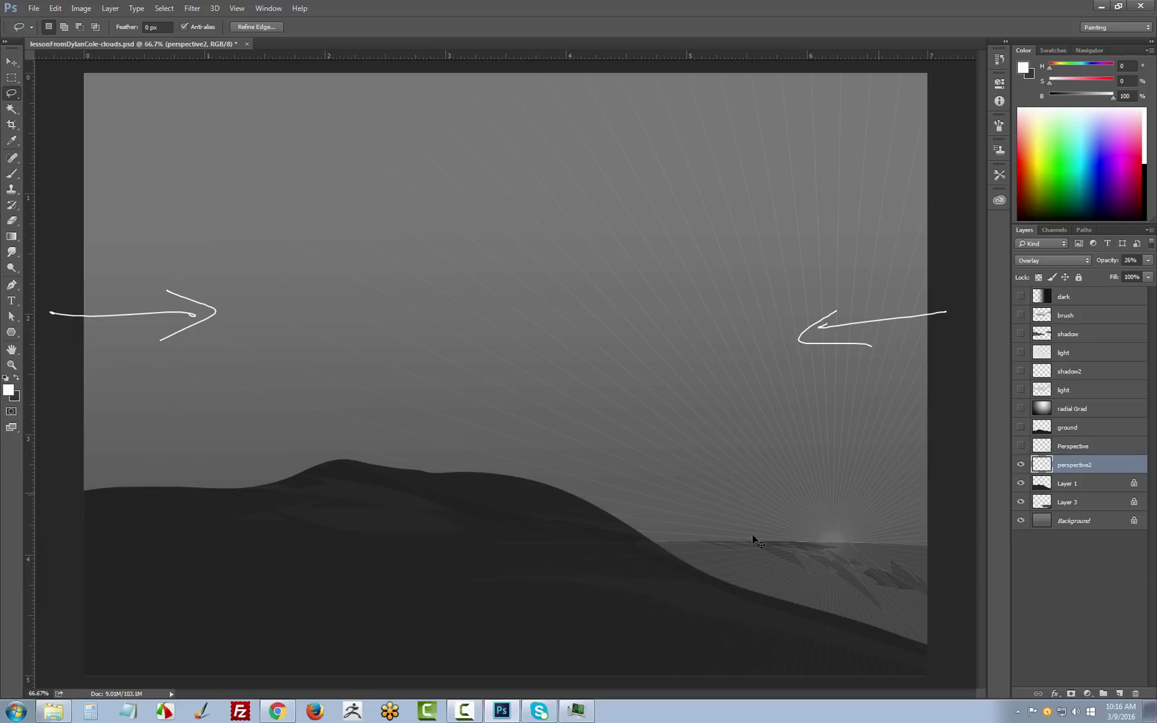
pyautogui.moveTo(741, 539); pyautogui.dragTo(740, 268)
pyautogui.moveTo(723, 311)
pyautogui.mouseDown()
pyautogui.moveTo(765, 292)
pyautogui.moveTo(772, 321)
pyautogui.mouseUp()
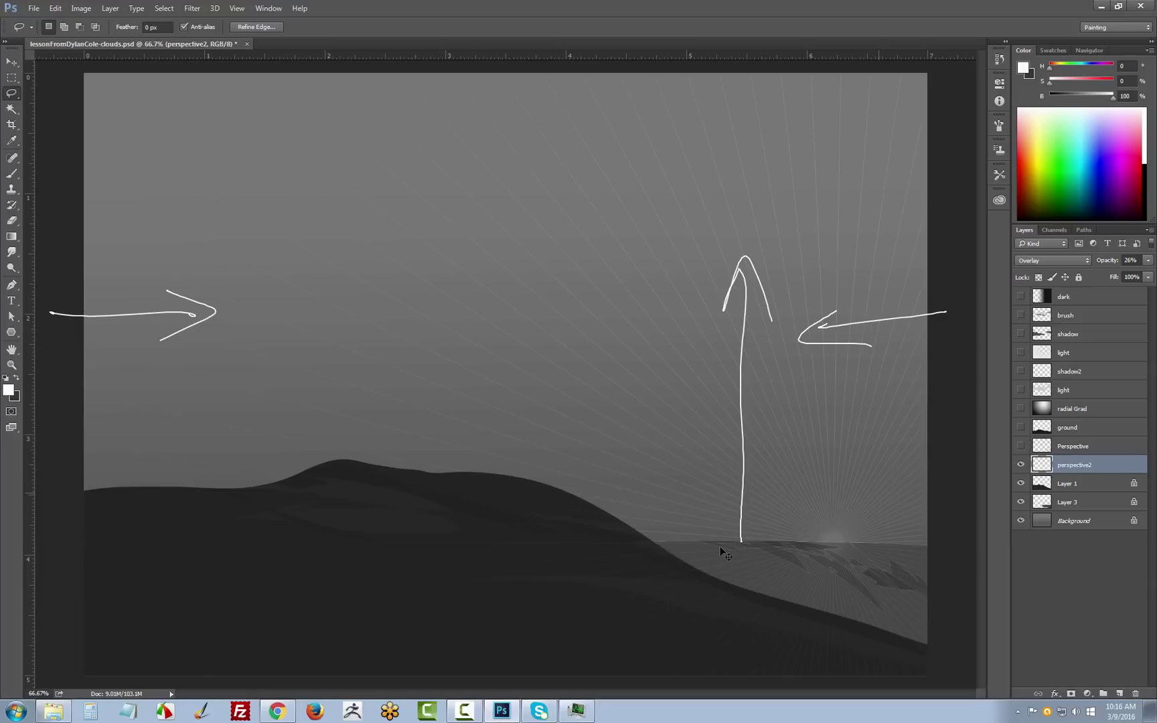
pyautogui.moveTo(702, 516)
pyautogui.mouseDown()
pyautogui.moveTo(790, 546)
pyautogui.moveTo(821, 527)
pyautogui.mouseUp()
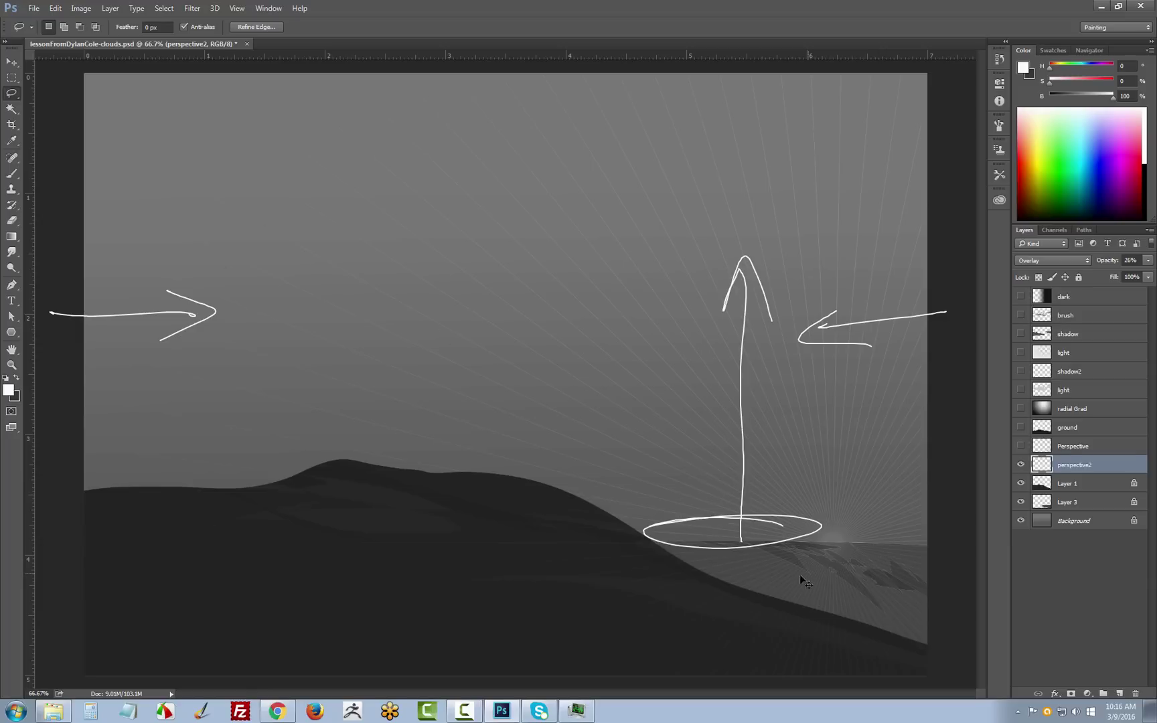
# Step: Hide the perspective2 layer and add a new Layer 4 above Background
pyautogui.press('e')
pyautogui.click(1084, 503)
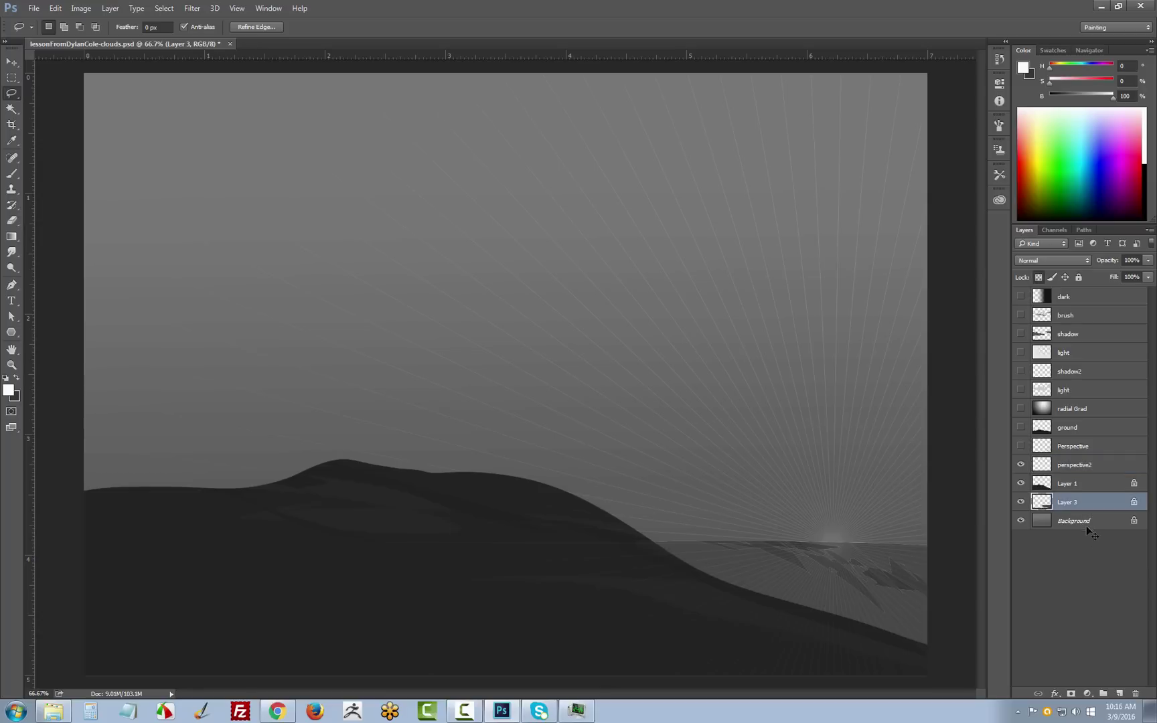
pyautogui.click(1081, 525)
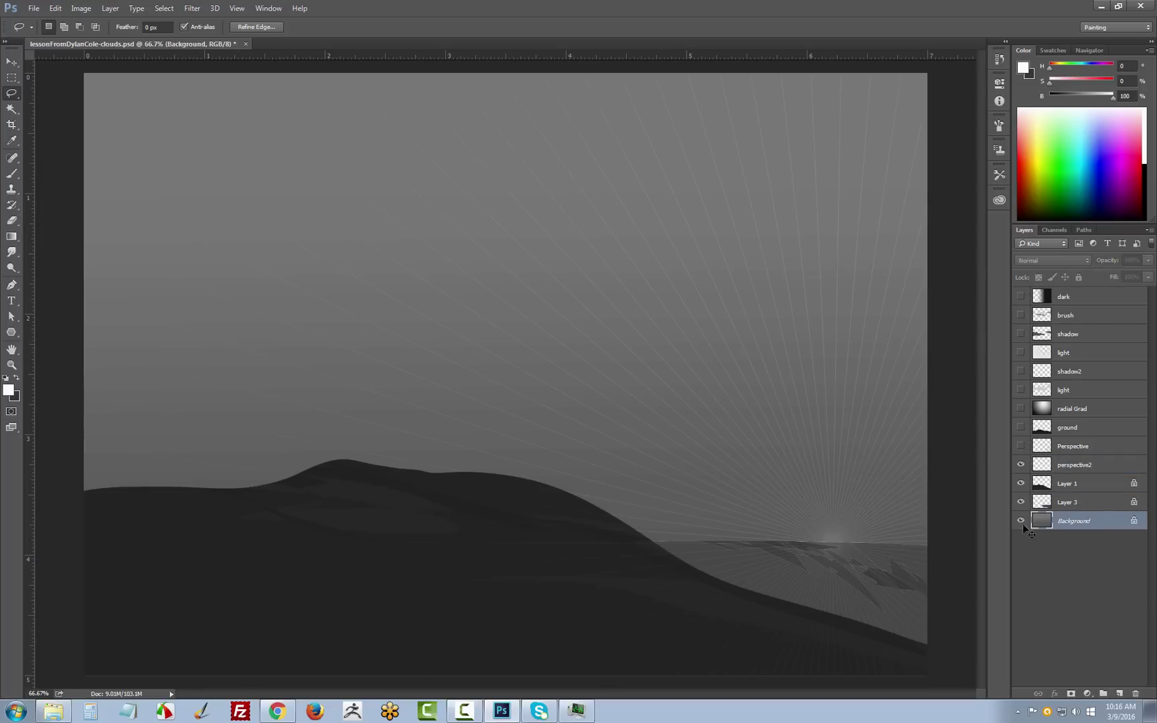
pyautogui.click(1020, 464)
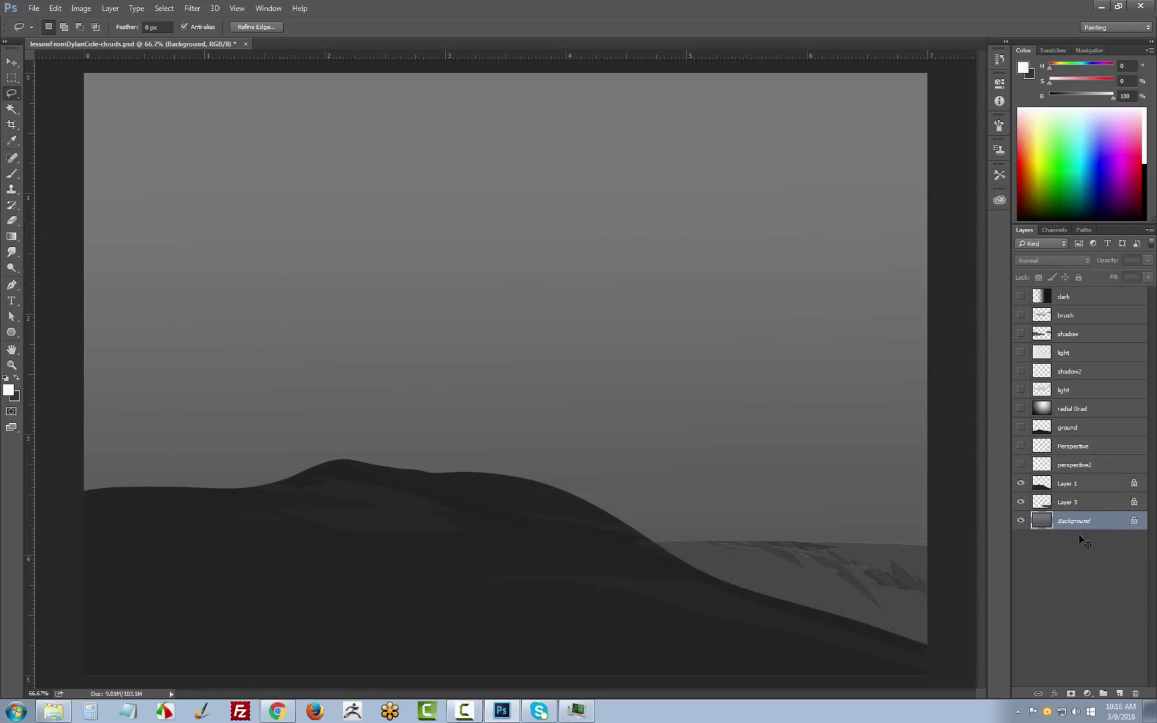
pyautogui.hotkey('ctrl', 'shift', 'n')
pyautogui.press('Return')
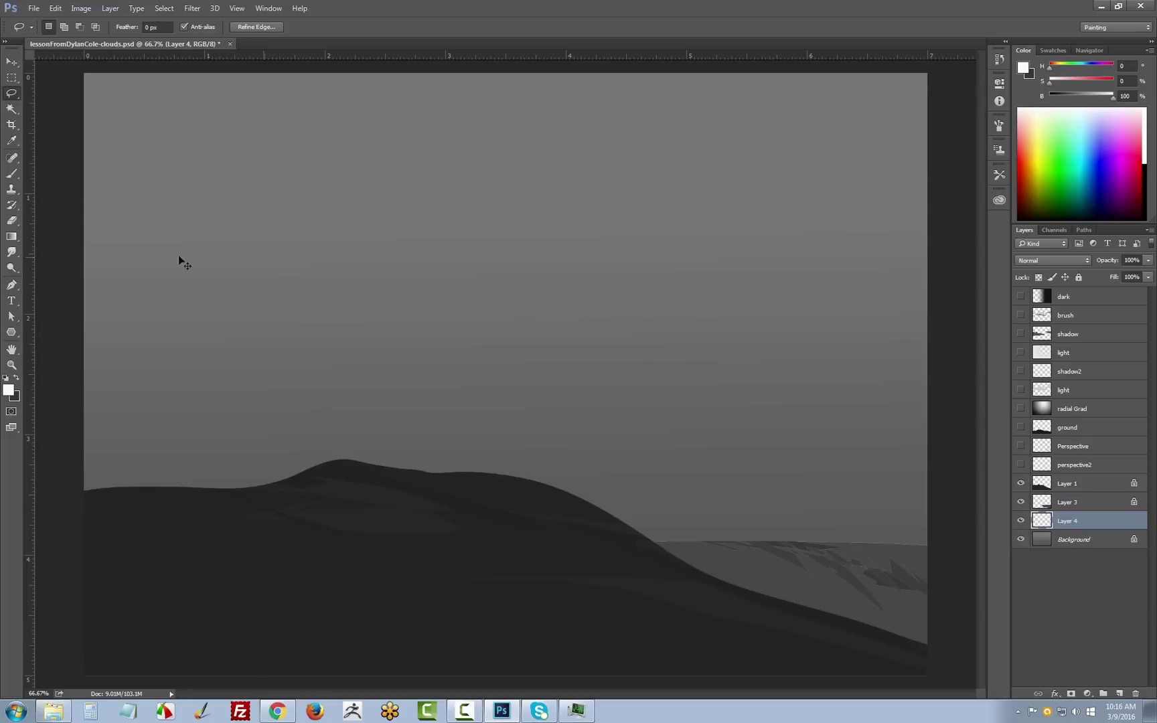
# Step: Fill Layer 4 with a vertical Black, White linear gradient across the sky
pyautogui.click(12, 236)
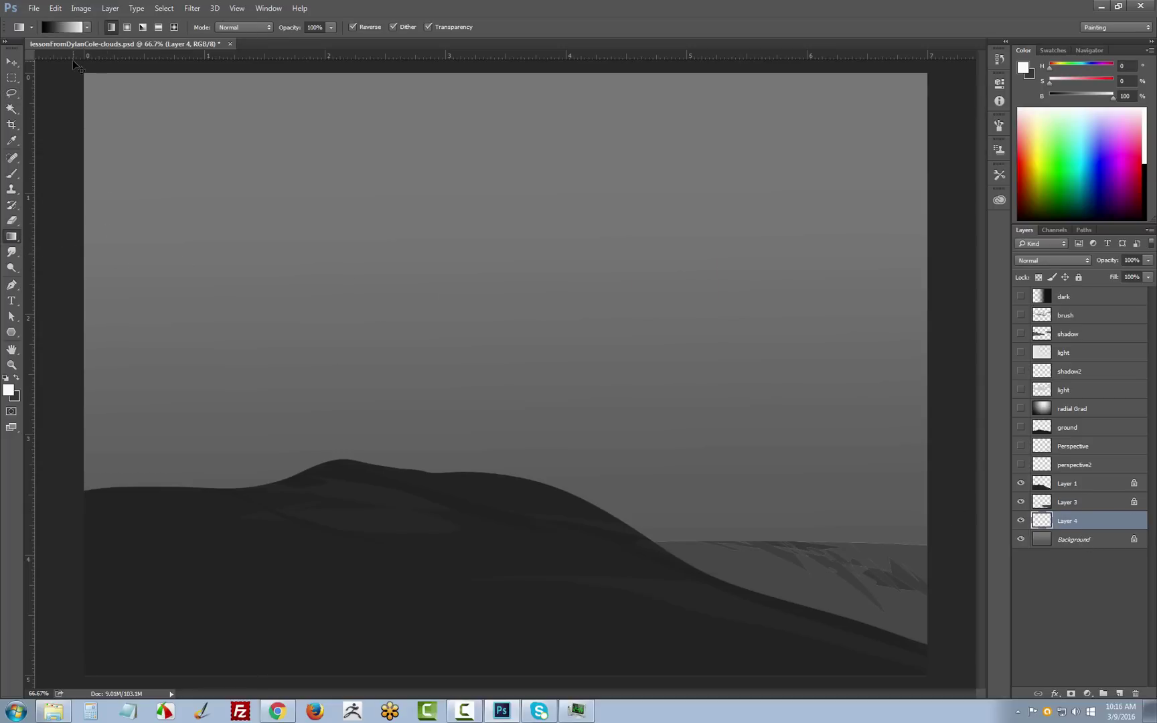
pyautogui.click(71, 33)
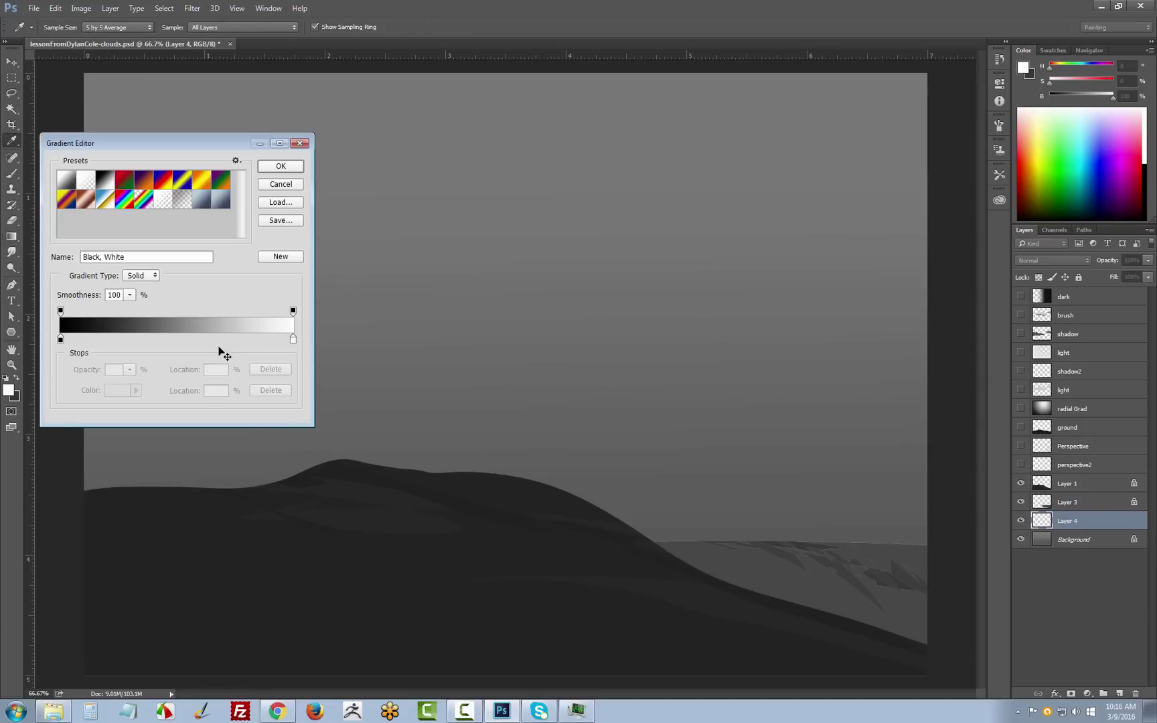
pyautogui.click(280, 167)
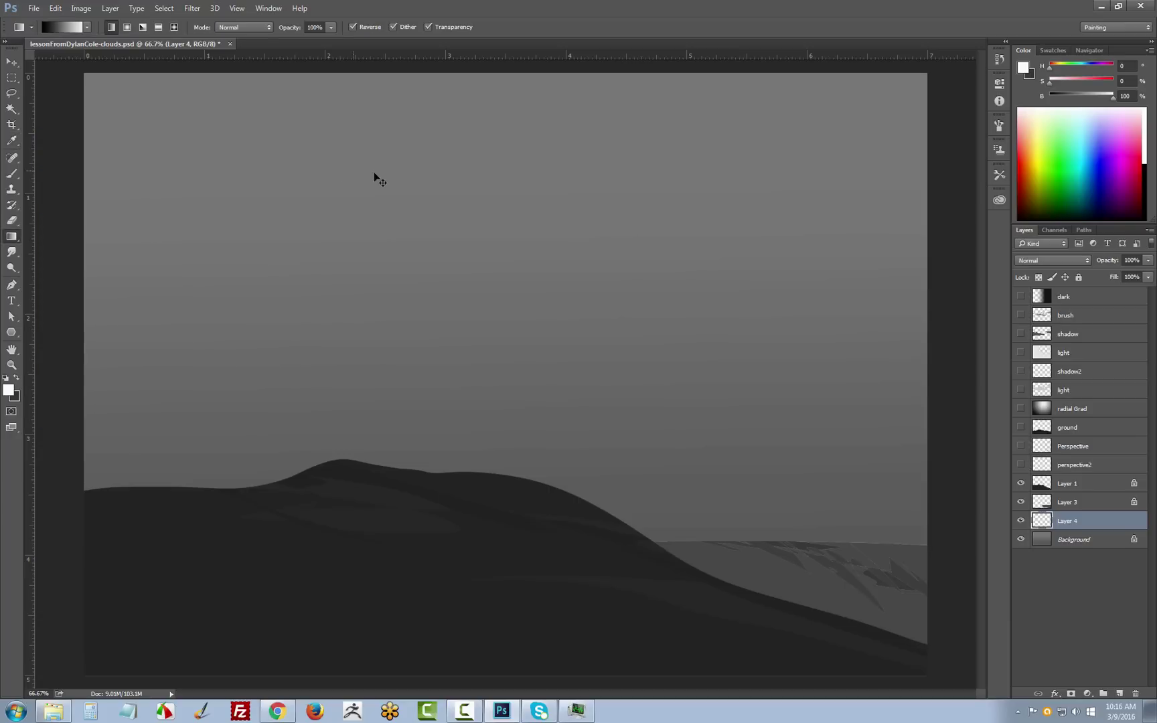
pyautogui.moveTo(672, 221); pyautogui.dragTo(683, 549)
pyautogui.hotkey('ctrl', 'z')
pyautogui.moveTo(708, 541); pyautogui.dragTo(751, 239)
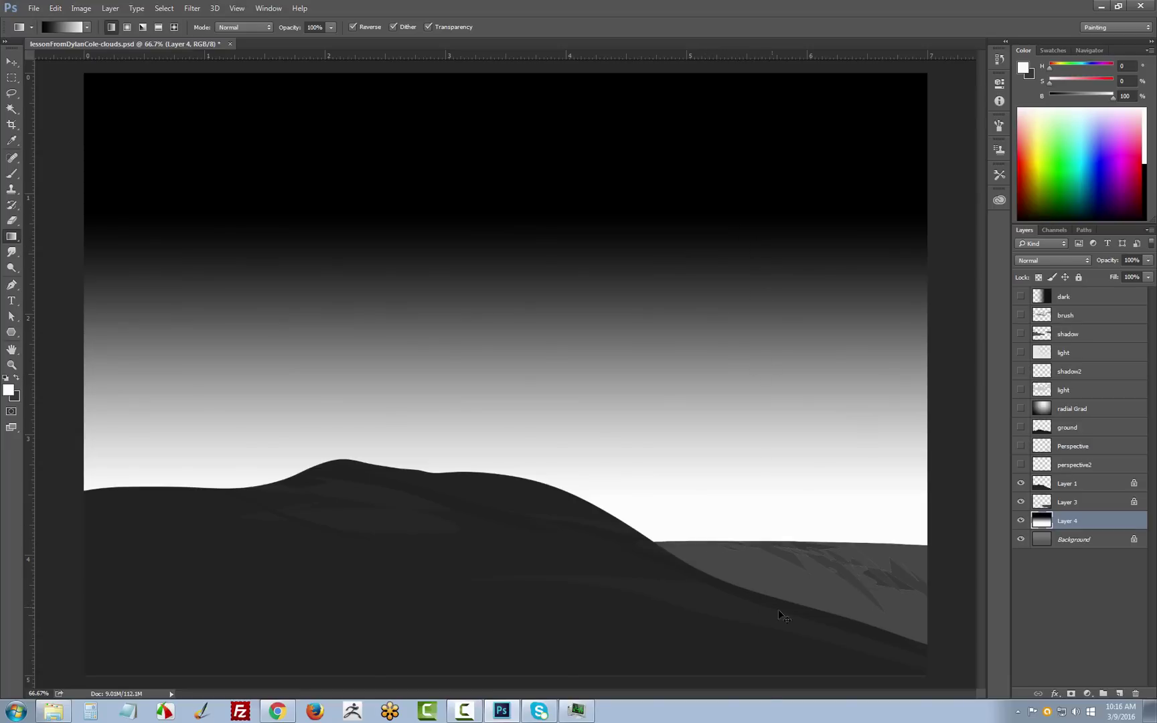
# Step: Set Layer 4 to Overlay blend mode at about 35% opacity
pyautogui.click(1050, 261)
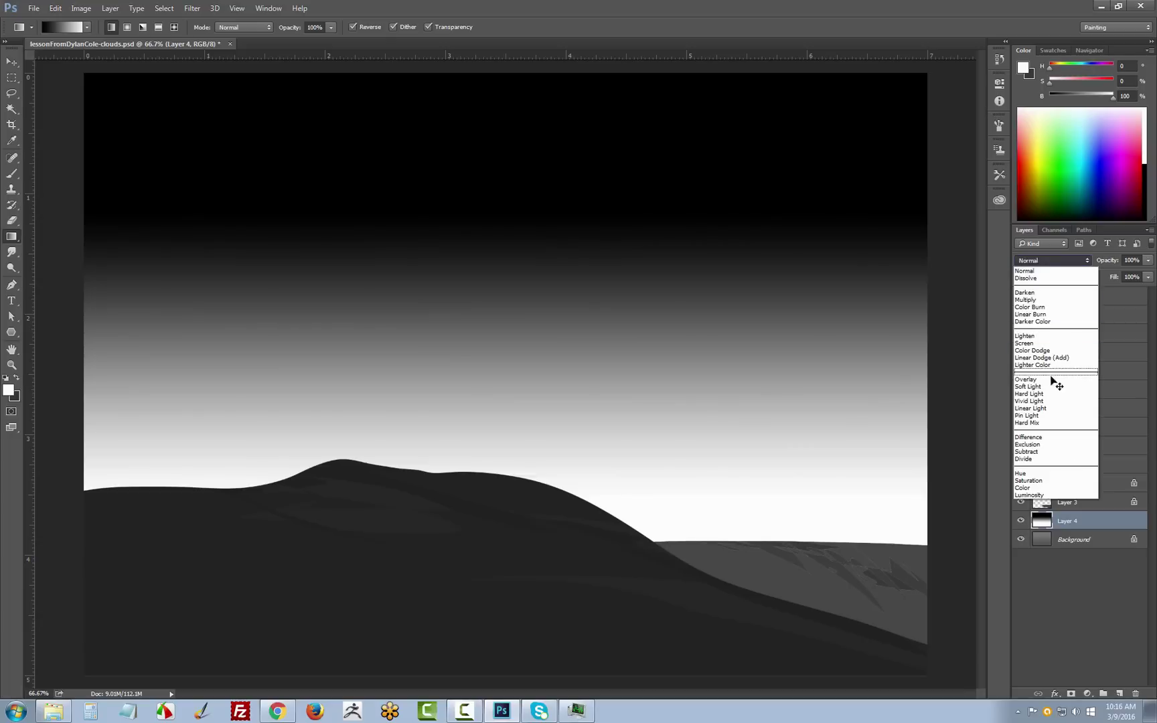
pyautogui.click(1052, 387)
pyautogui.click(1147, 263)
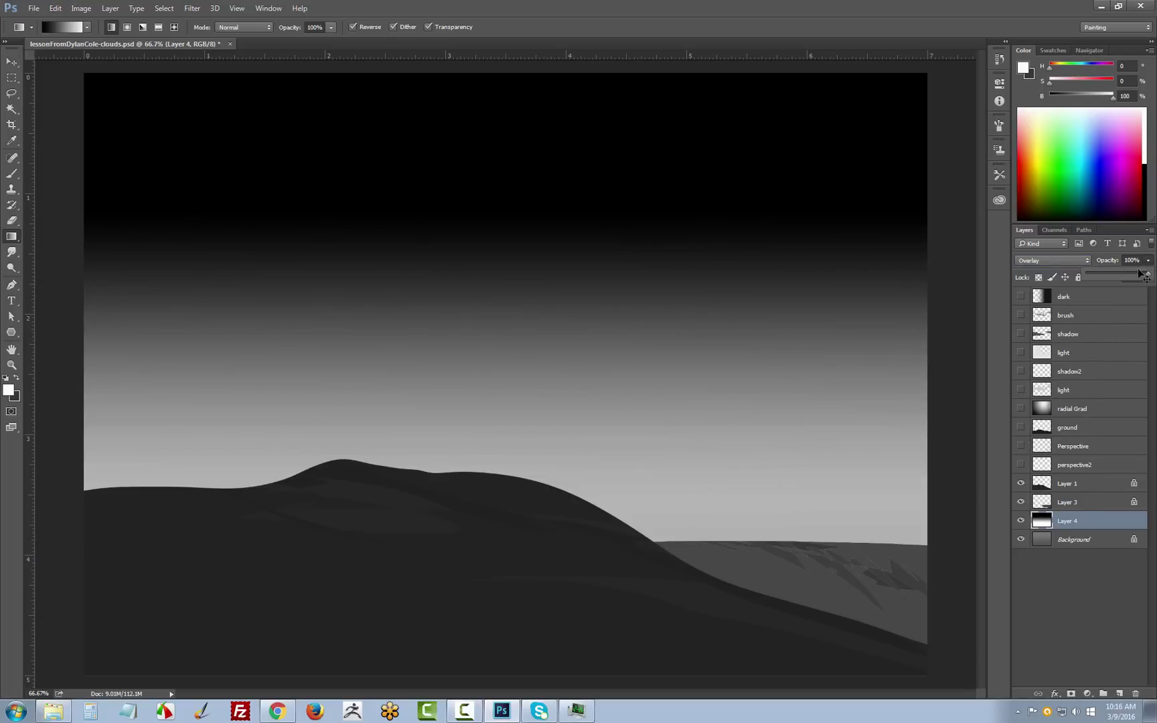
pyautogui.moveTo(1148, 274); pyautogui.dragTo(1106, 275)
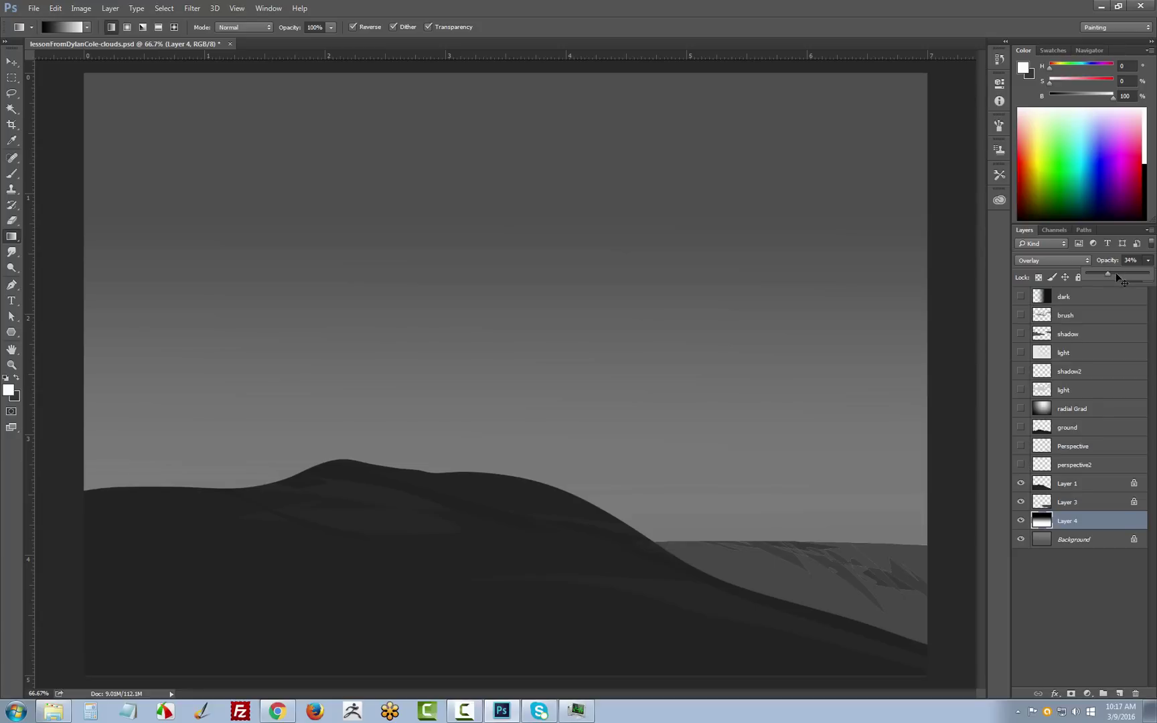
pyautogui.moveTo(1115, 275); pyautogui.dragTo(1108, 276)
pyautogui.click(1078, 572)
# Step: Delete the old Layer 4, add a new Layer 4 above Layer 1, and choose Radial Gradient
pyautogui.click(1091, 523)
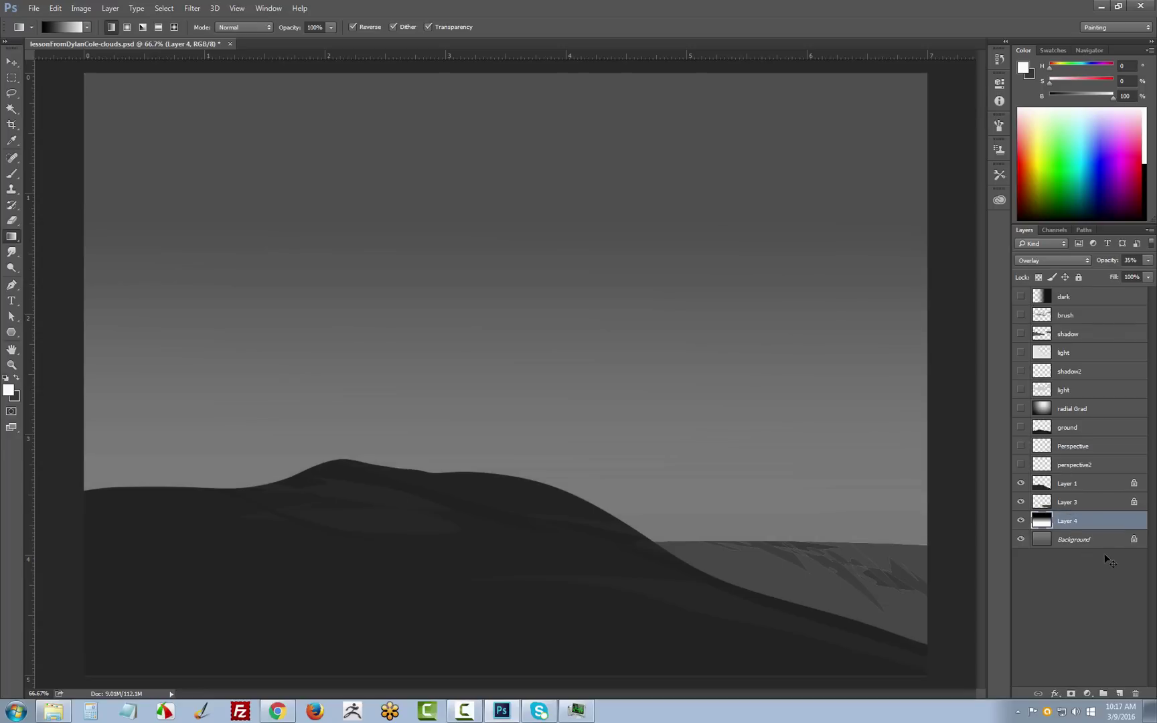
pyautogui.press('Delete')
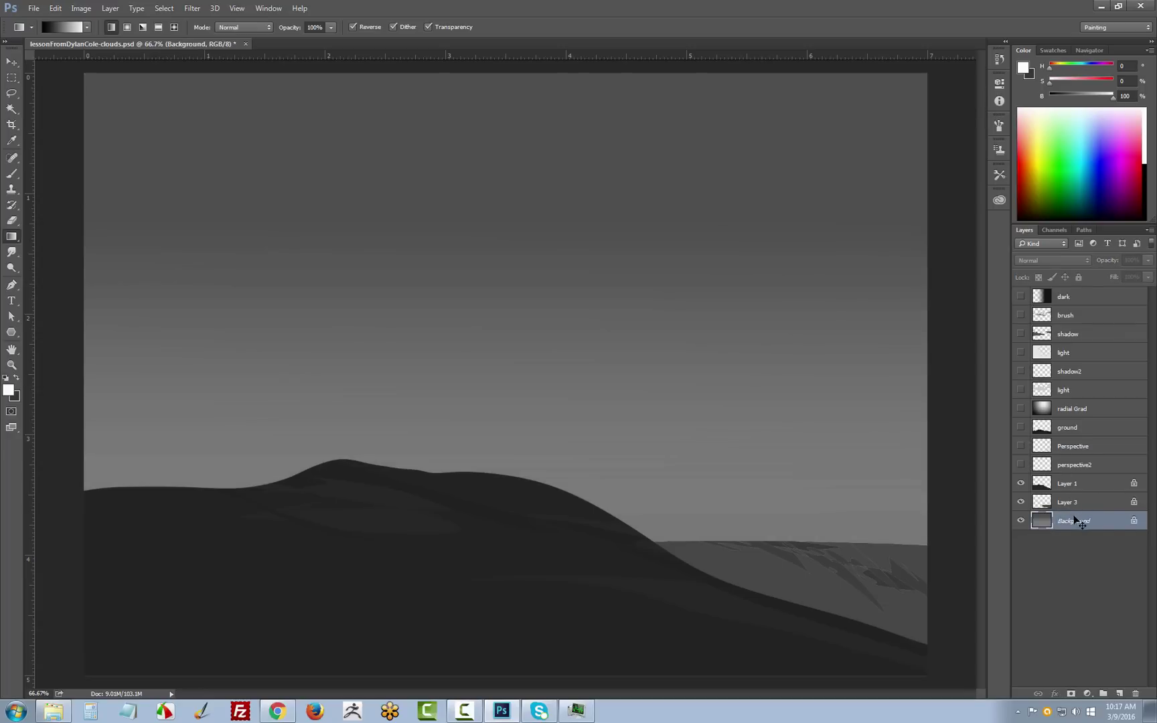
pyautogui.click(1090, 484)
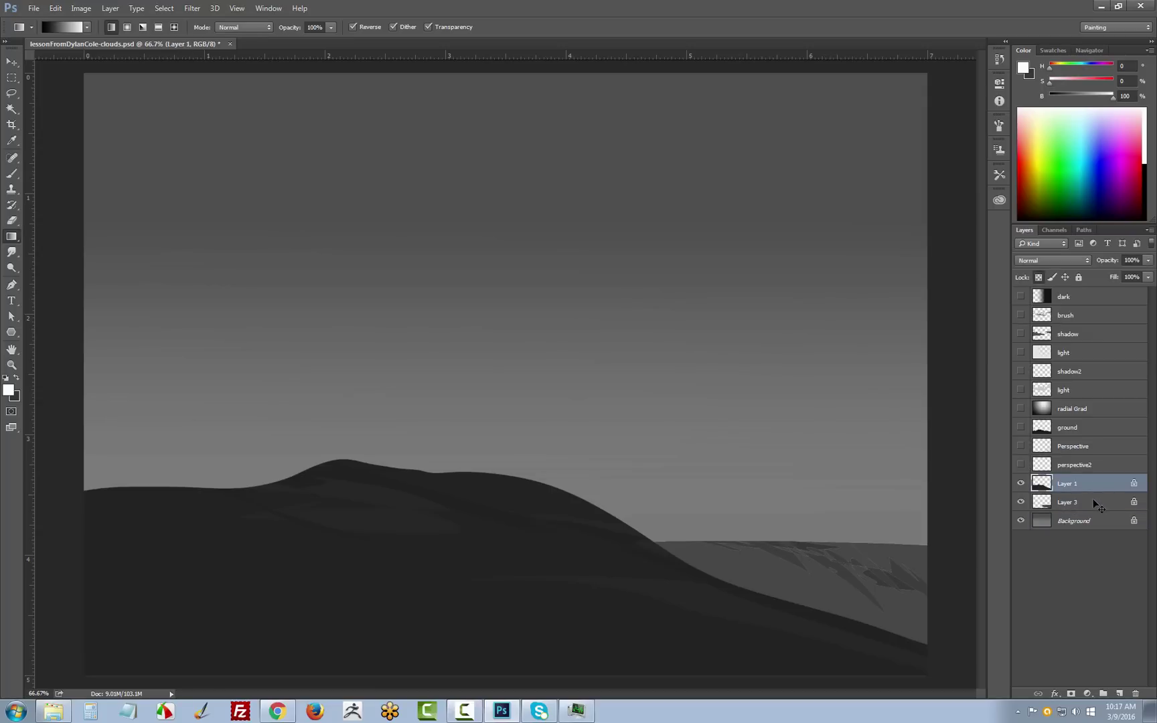
pyautogui.hotkey('ctrl', 'shift', 'n')
pyautogui.click(689, 231)
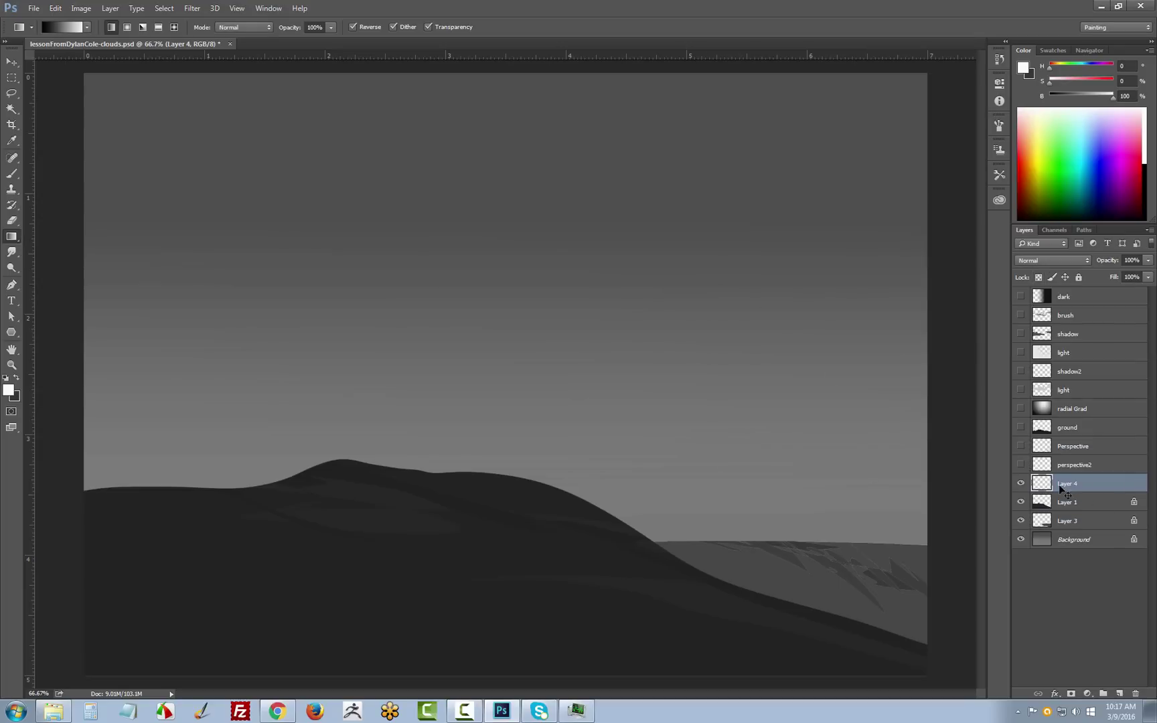
pyautogui.click(127, 26)
pyautogui.click(62, 28)
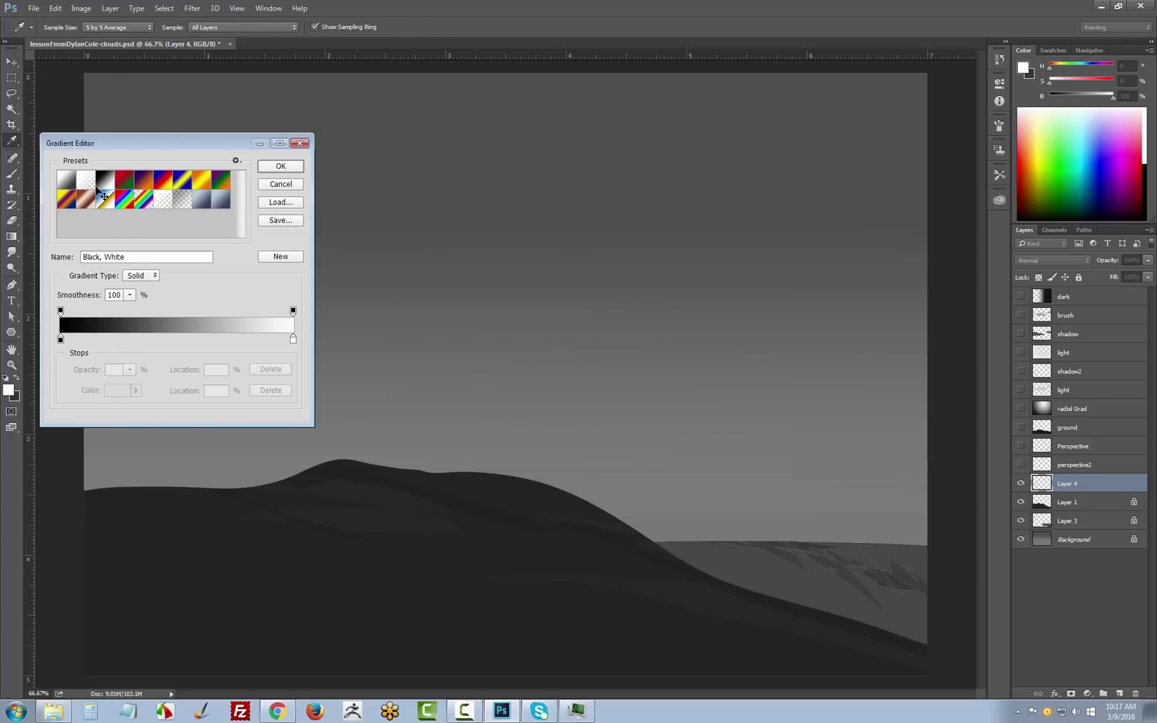
# Step: Draw a radial Black, White gradient on Layer 4, glowing white at top centre
pyautogui.click(282, 167)
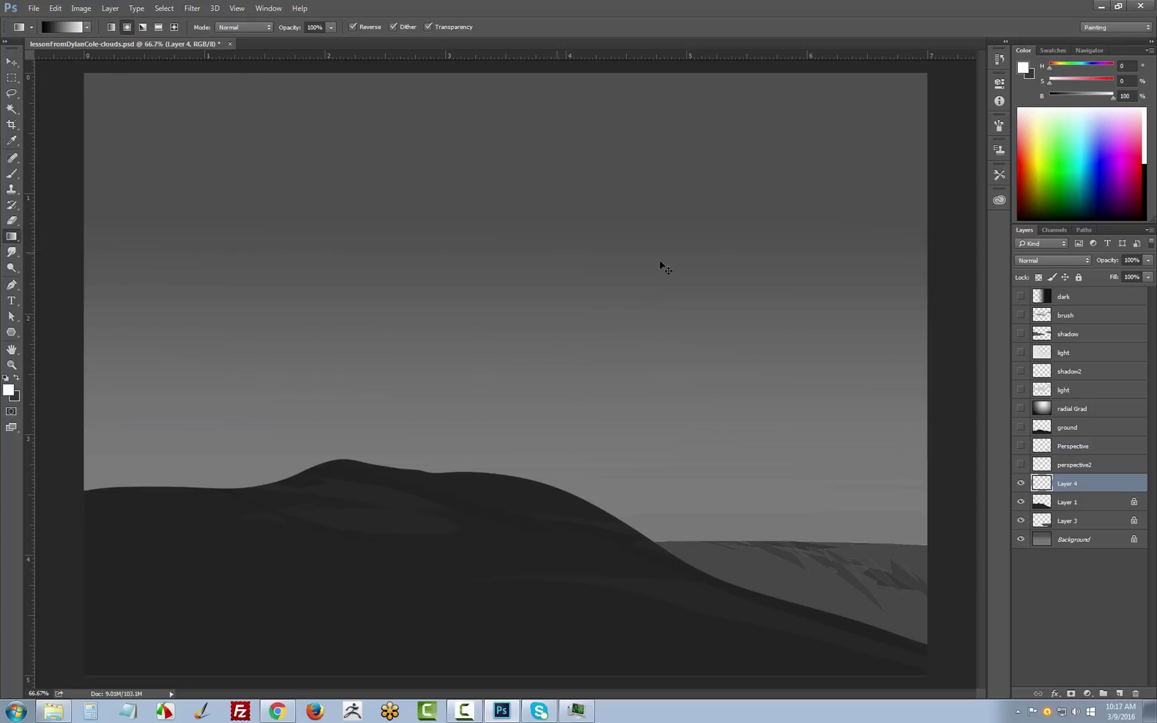
pyautogui.moveTo(759, 223); pyautogui.dragTo(302, 505)
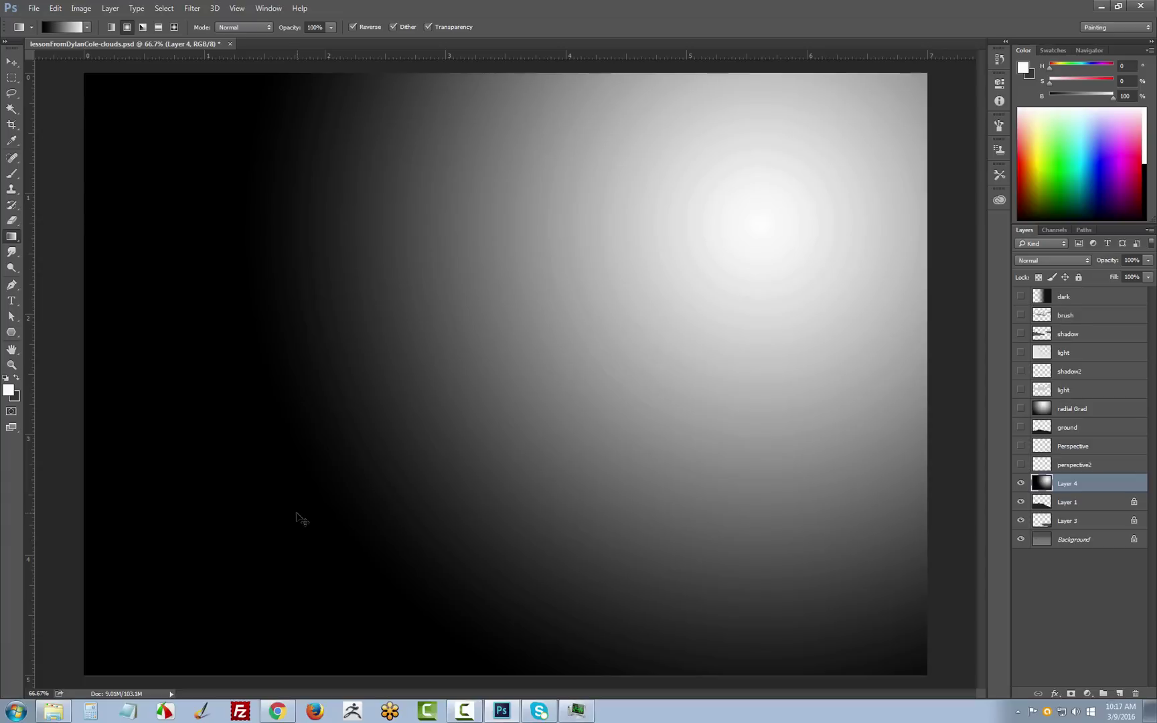
pyautogui.moveTo(763, 201); pyautogui.dragTo(220, 490)
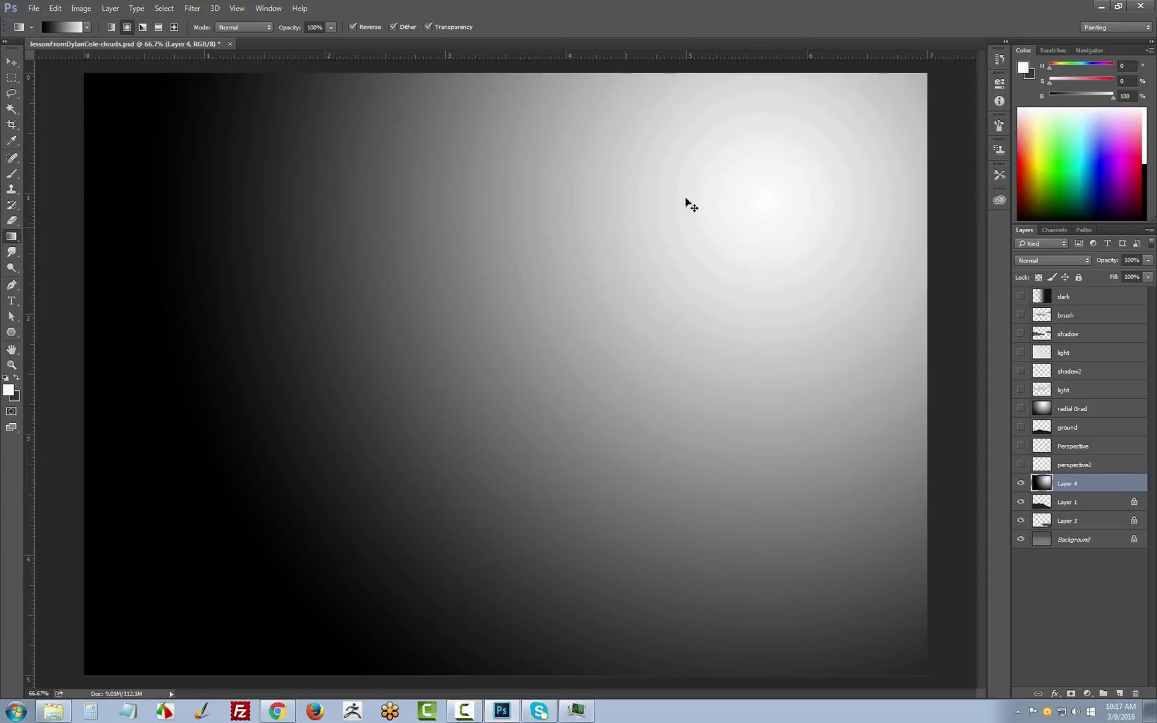
pyautogui.moveTo(696, 96); pyautogui.dragTo(335, 479)
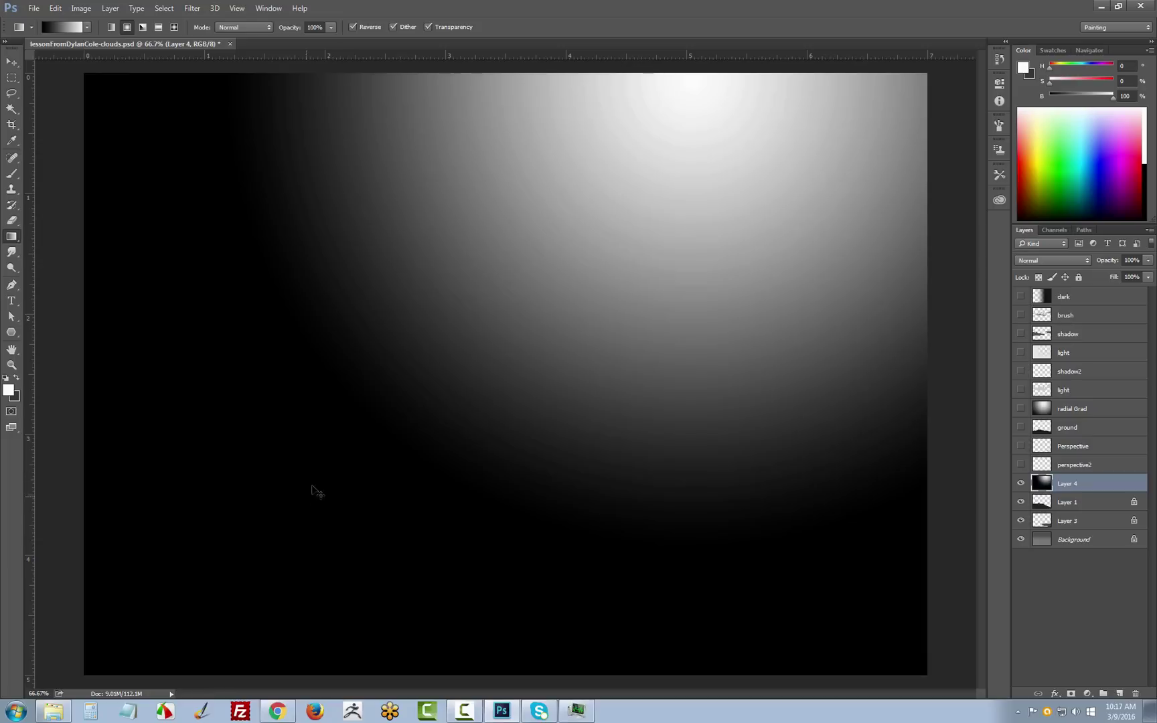
pyautogui.moveTo(613, 110); pyautogui.dragTo(361, 531)
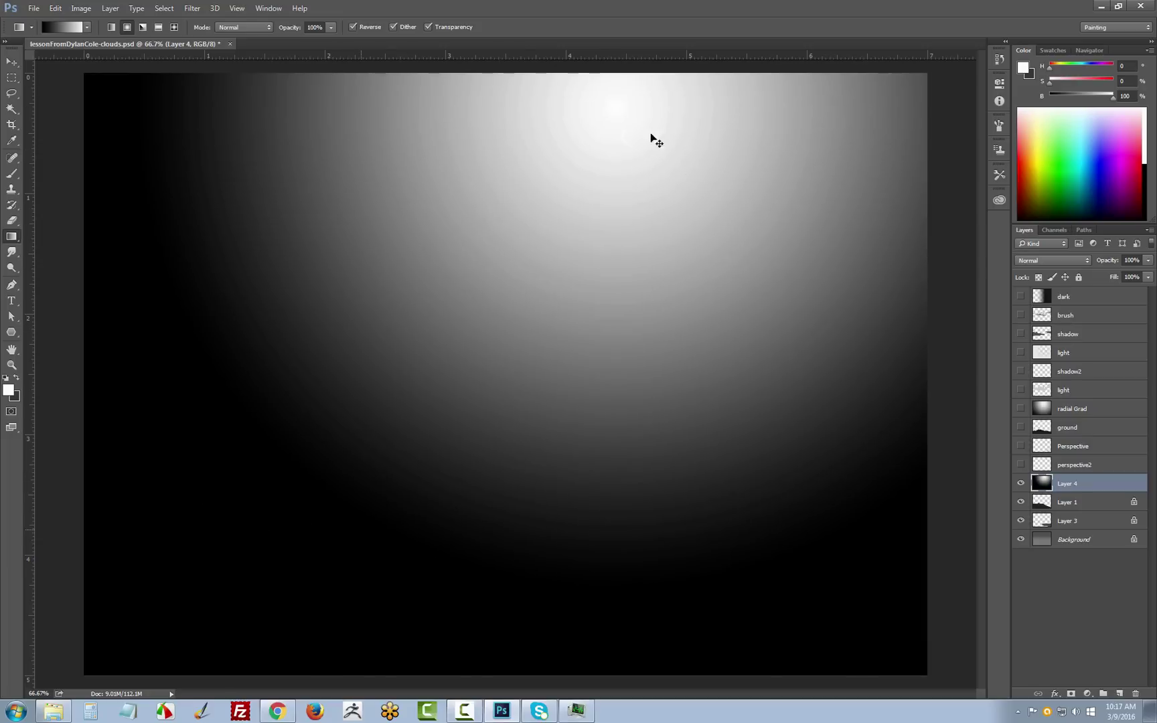
pyautogui.moveTo(656, 141)
pyautogui.mouseDown()
pyautogui.moveTo(625, 129)
pyautogui.moveTo(657, 133)
pyautogui.moveTo(417, 216)
pyautogui.moveTo(232, 398)
pyautogui.mouseUp()
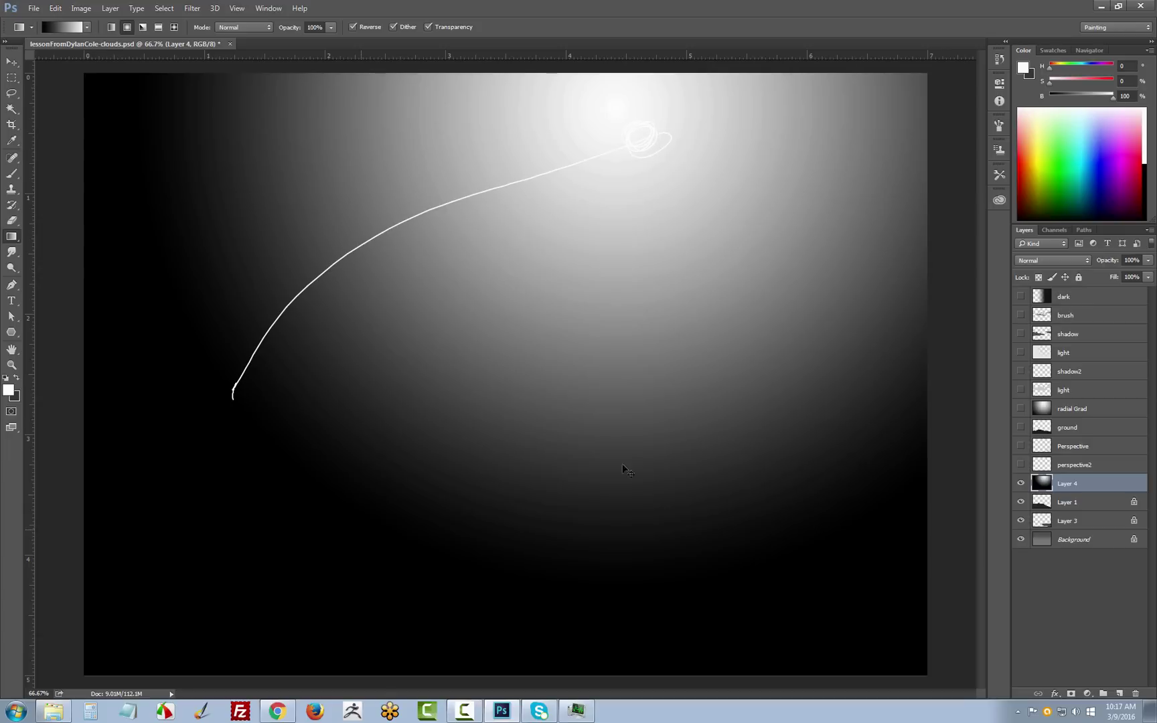
pyautogui.click(1053, 261)
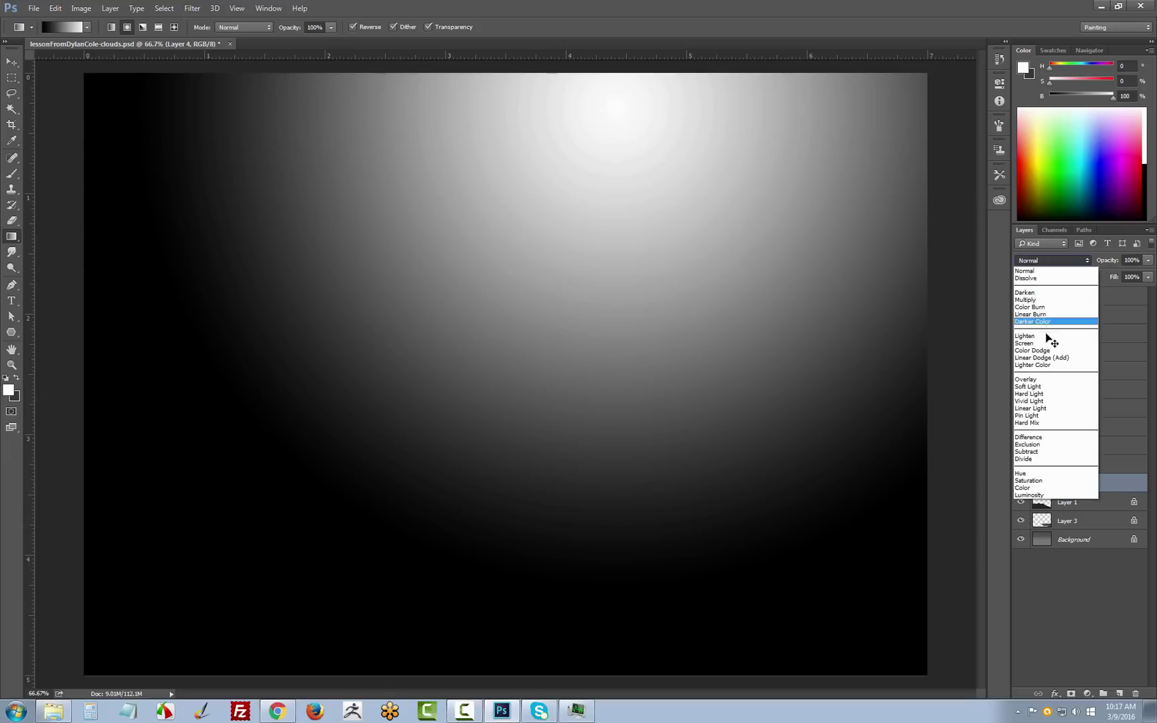
# Step: Set the radial gradient layer to Overlay, move it to the top, and name it 'rad grad'
pyautogui.click(1045, 380)
pyautogui.moveTo(1080, 483); pyautogui.dragTo(1083, 291)
pyautogui.doubleClick(1071, 297)
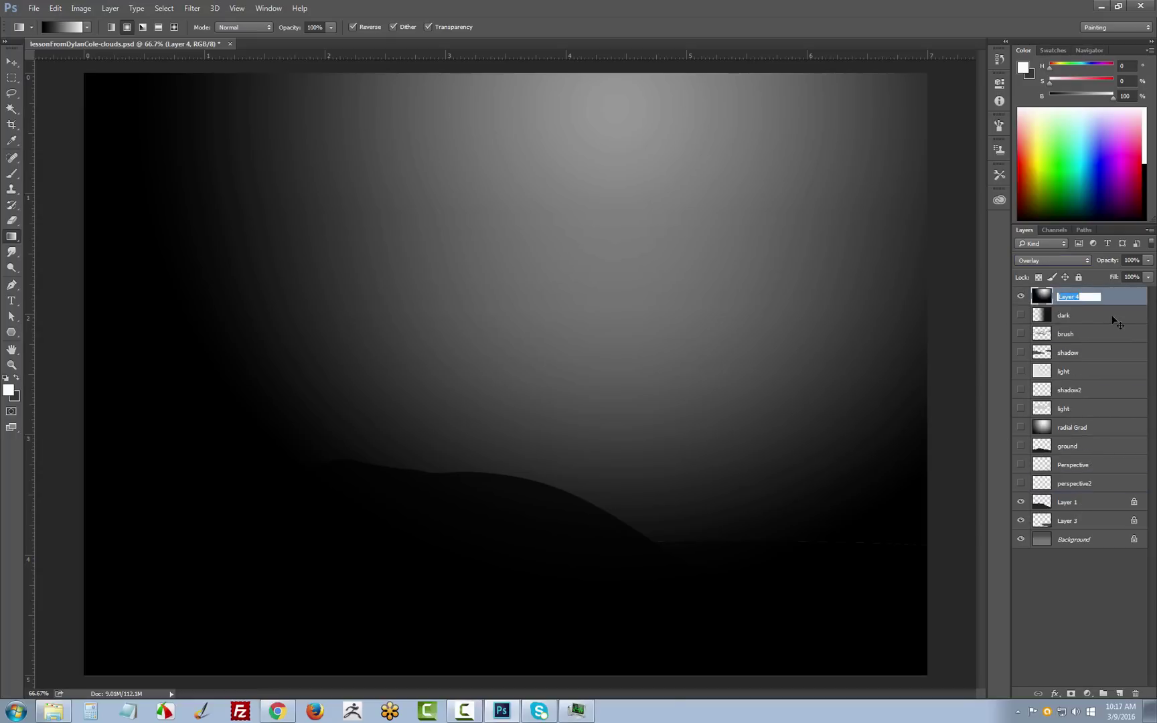
pyautogui.write('rad grad')
pyautogui.press('Return')
# Step: Lower rad grad's opacity to about 22%
pyautogui.click(1148, 277)
pyautogui.moveTo(1150, 280); pyautogui.dragTo(1110, 276)
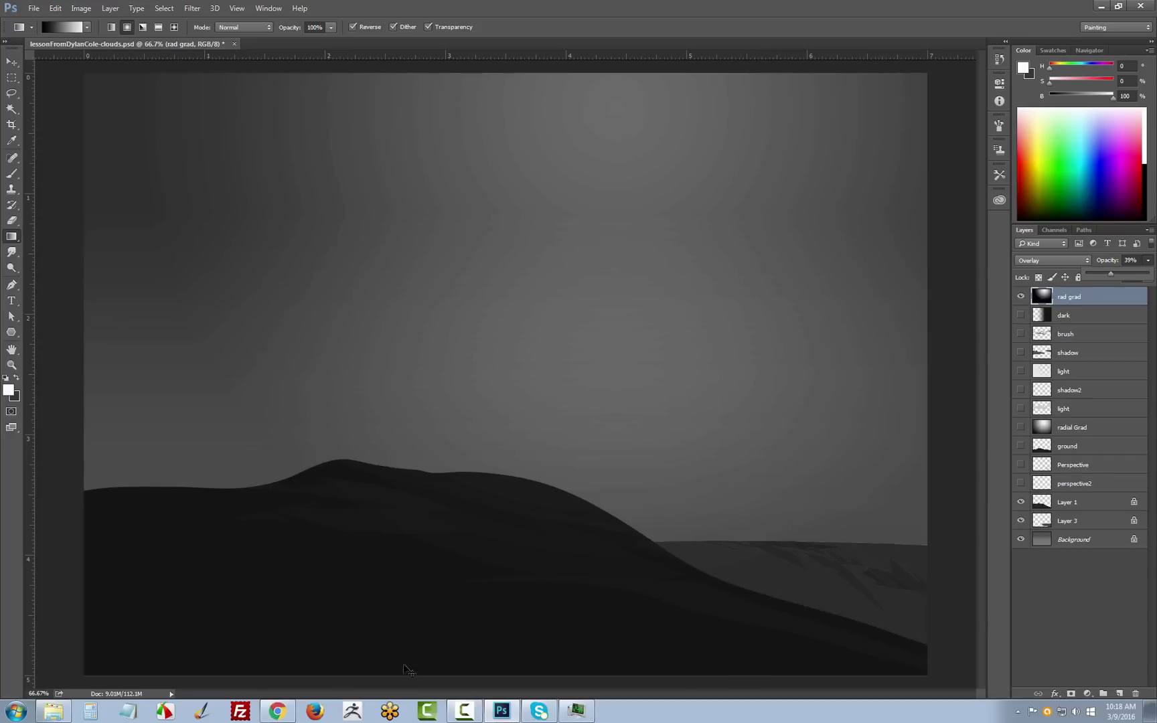
pyautogui.moveTo(1109, 275); pyautogui.dragTo(1099, 278)
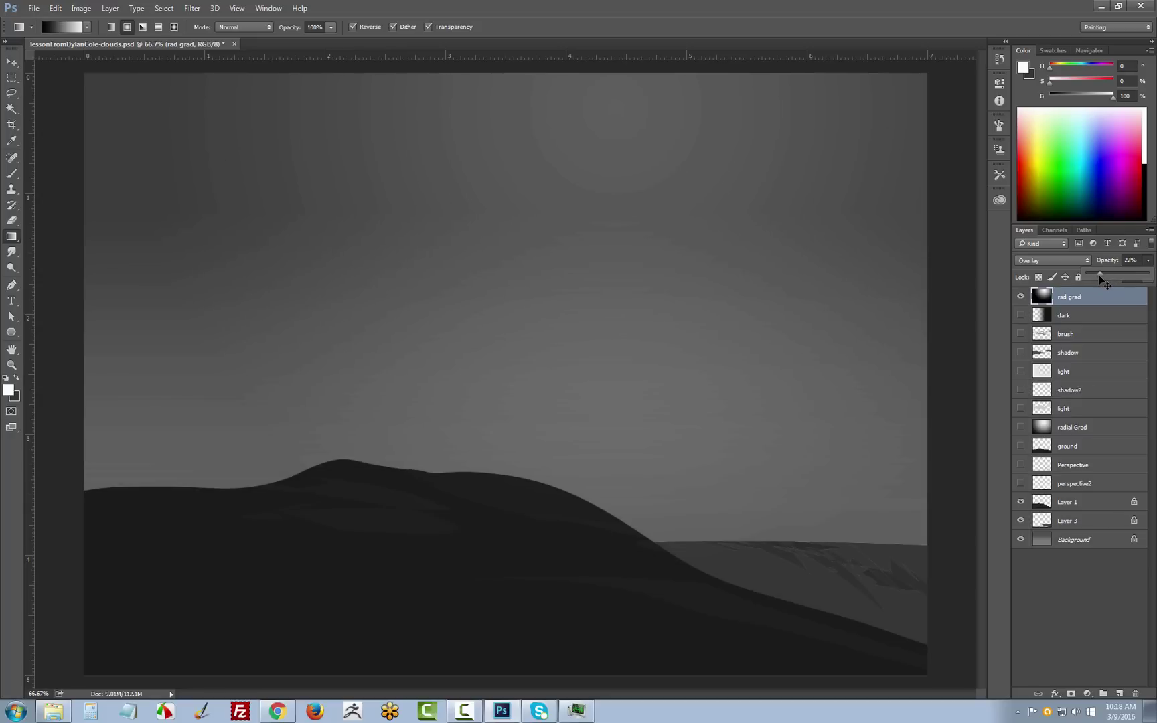
# Step: Add a new empty layer above the dark layer
pyautogui.click(1084, 315)
pyautogui.hotkey('ctrl', 'shift', 'n')
pyautogui.press('Return')
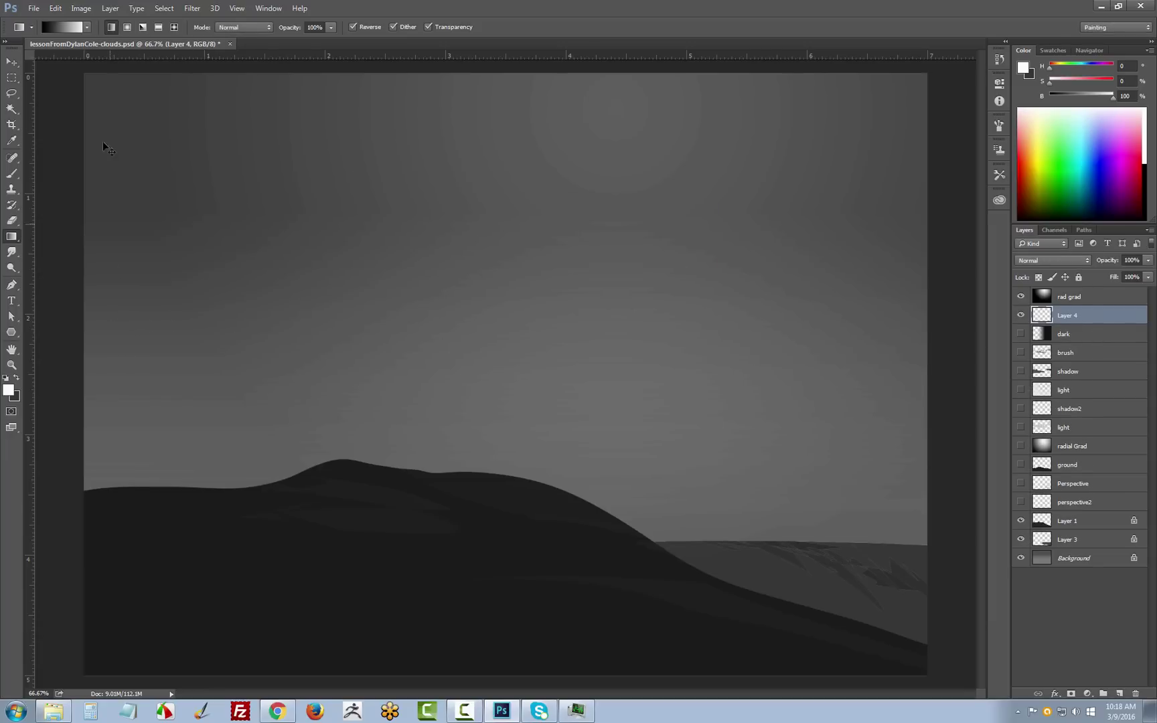
# Step: Pick the Foreground to Transparent gradient preset, try a horizontal gradient, and rename the layer 'light'
pyautogui.click(87, 27)
pyautogui.click(46, 53)
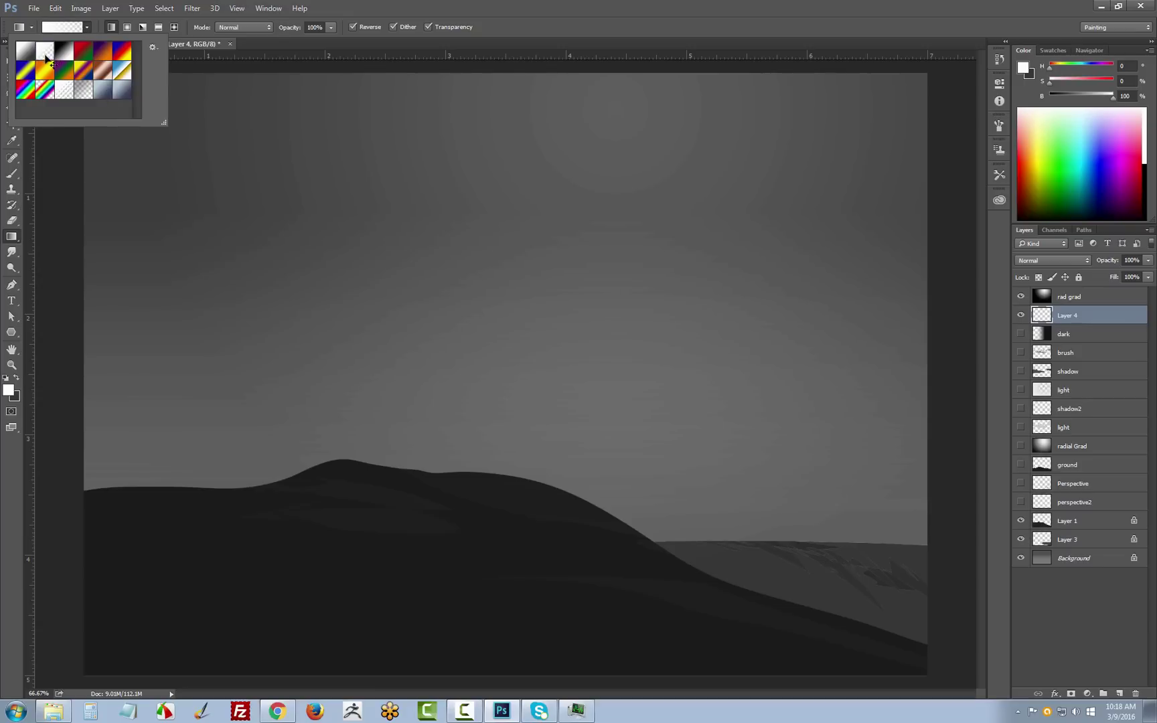
pyautogui.click(527, 41)
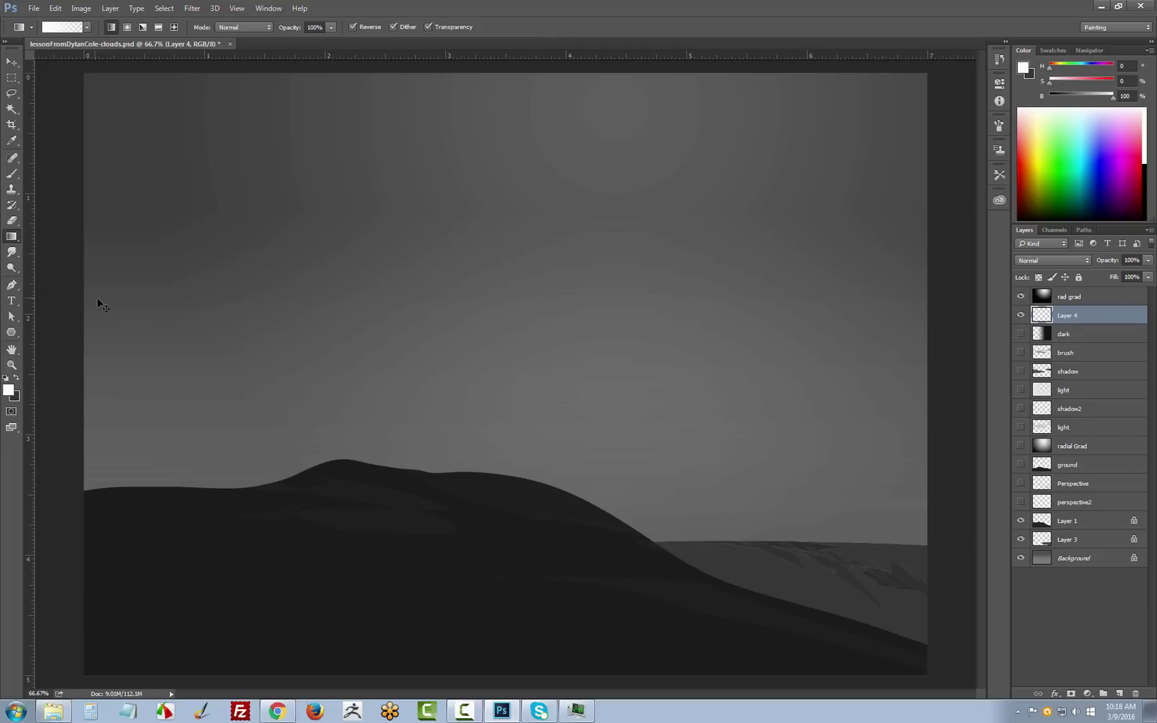
pyautogui.moveTo(100, 301); pyautogui.dragTo(80, 374)
pyautogui.hotkey('ctrl', 'z')
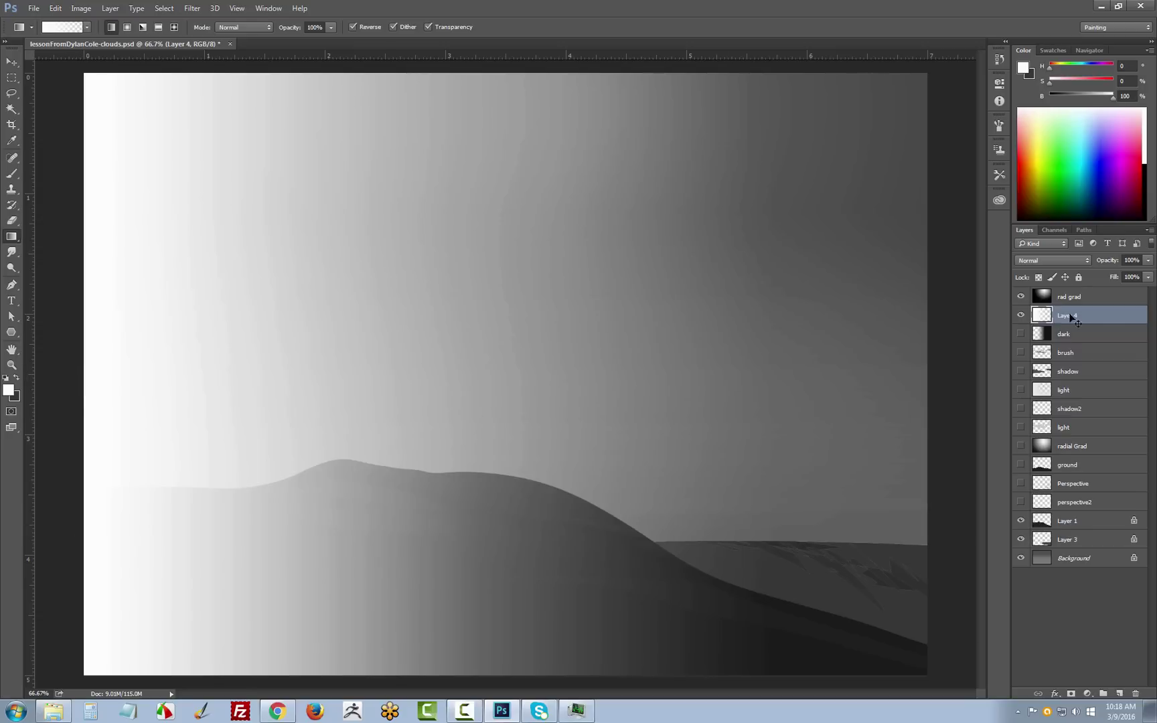
pyautogui.doubleClick(1070, 316)
pyautogui.write('light')
pyautogui.press('Return')
# Step: Add a new layer and set the gradient's left stop to black for black-to-transparent
pyautogui.hotkey('ctrl', 'shift', 'n')
pyautogui.press('Return')
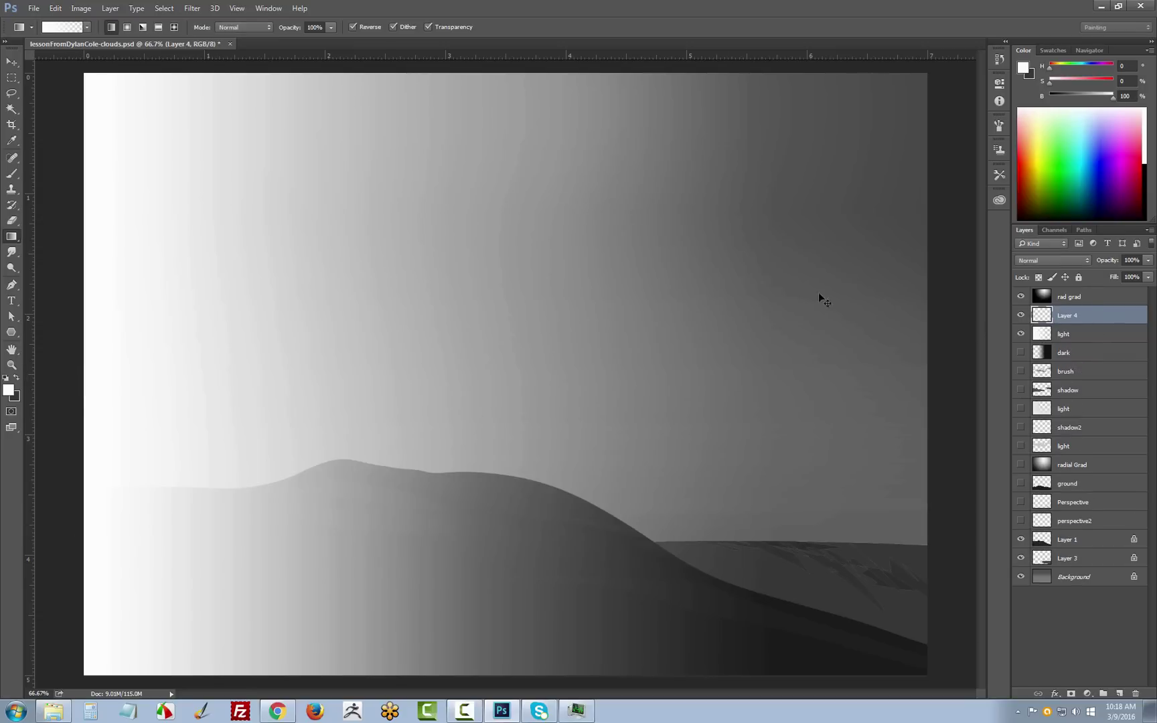
pyautogui.click(64, 26)
pyautogui.click(60, 338)
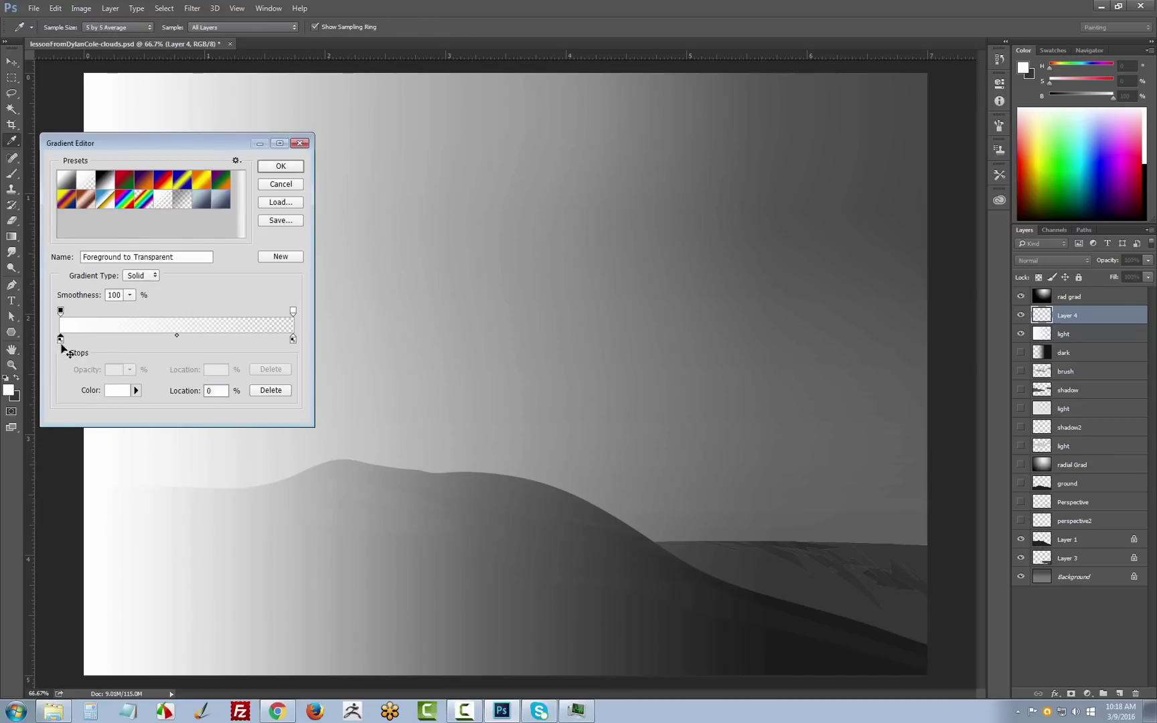
pyautogui.click(121, 391)
pyautogui.click(773, 360)
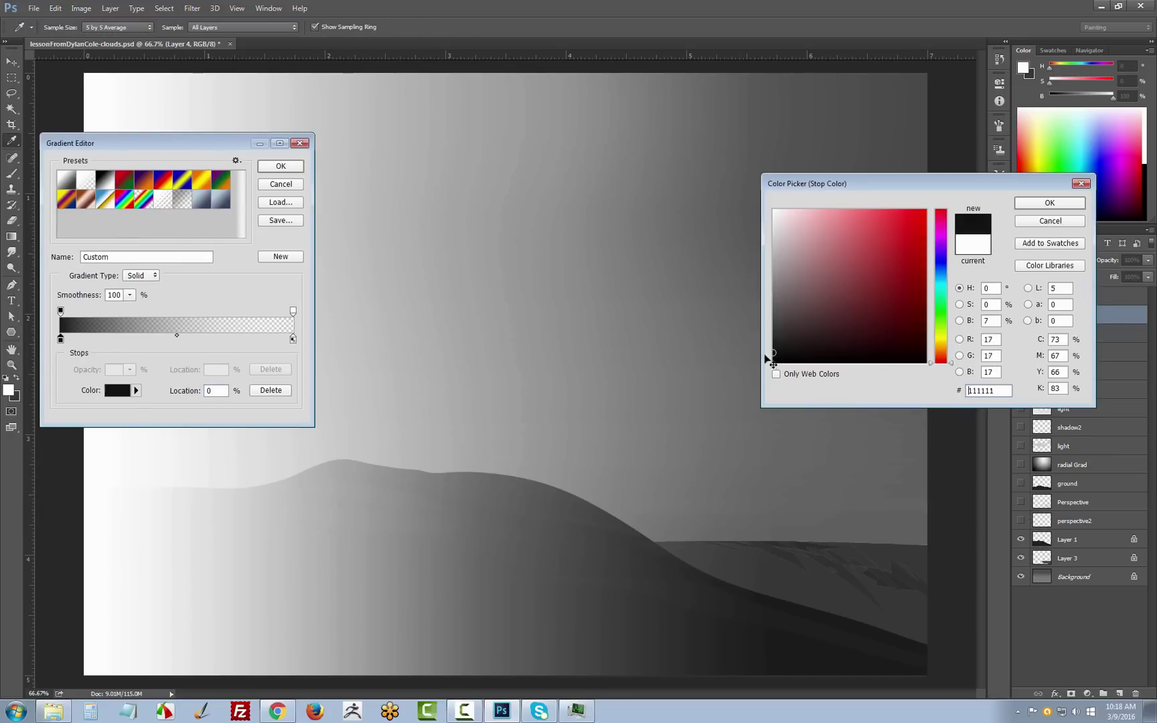
pyautogui.click(1039, 205)
pyautogui.click(280, 168)
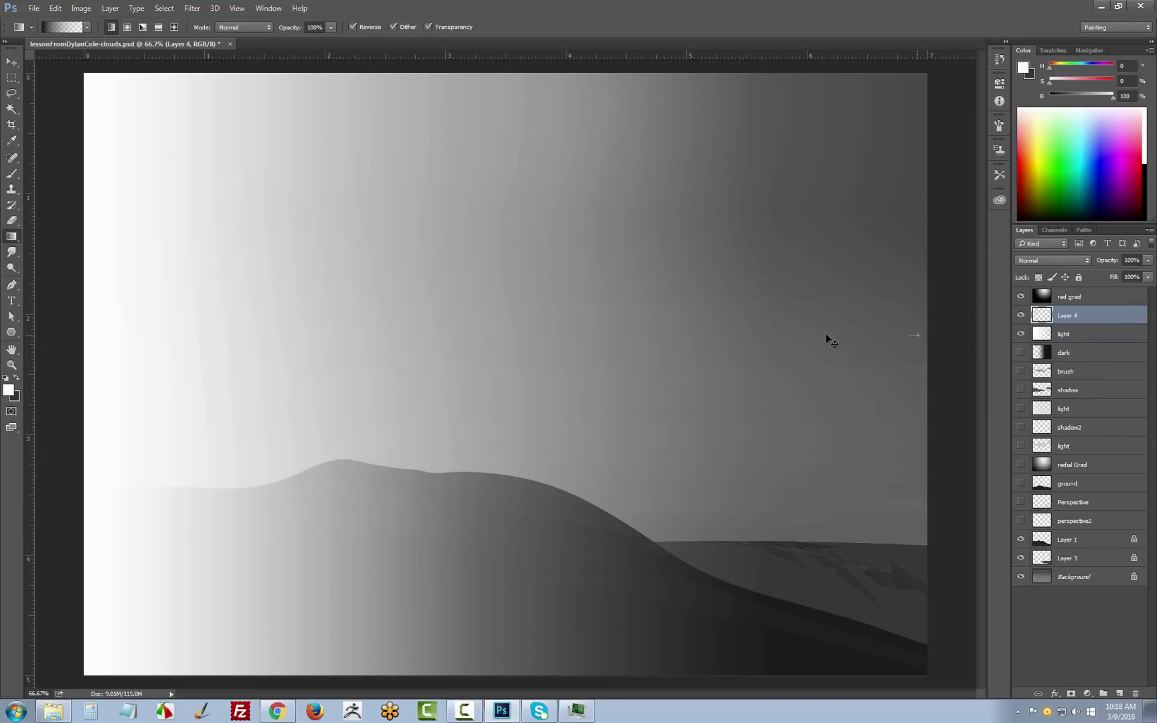
# Step: Draw horizontal black gradients darkening the right side on Layer 4, then hide it
pyautogui.moveTo(826, 334); pyautogui.dragTo(890, 374)
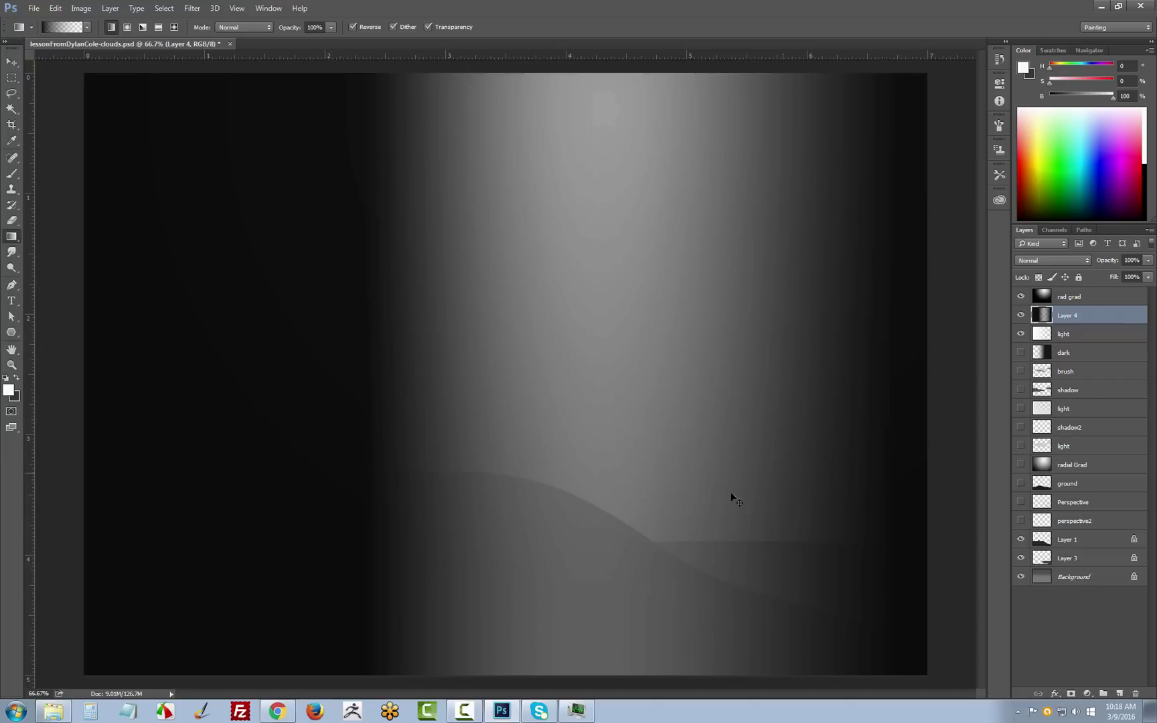
pyautogui.moveTo(342, 378); pyautogui.dragTo(818, 376)
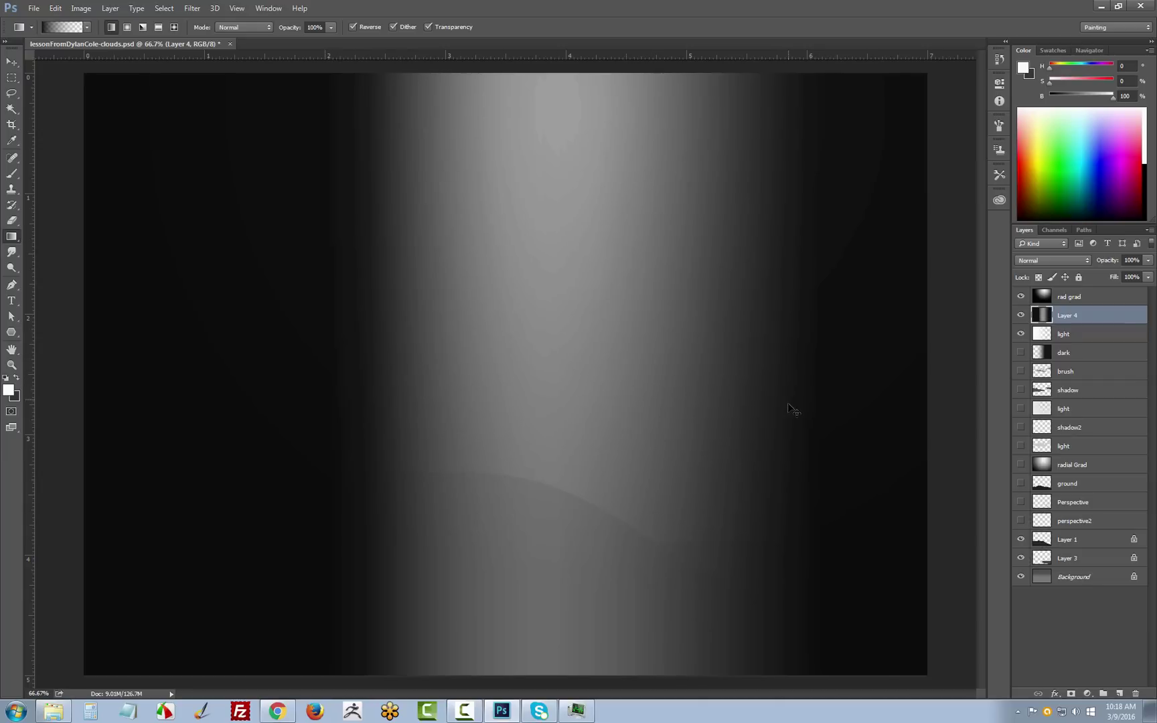
pyautogui.hotkey('ctrl', 'z')
pyautogui.hotkey('ctrl', 'alt', 'z')
pyautogui.hotkey('ctrl', 'alt', 'z')
pyautogui.moveTo(459, 338); pyautogui.dragTo(895, 338)
pyautogui.moveTo(297, 365); pyautogui.dragTo(808, 354)
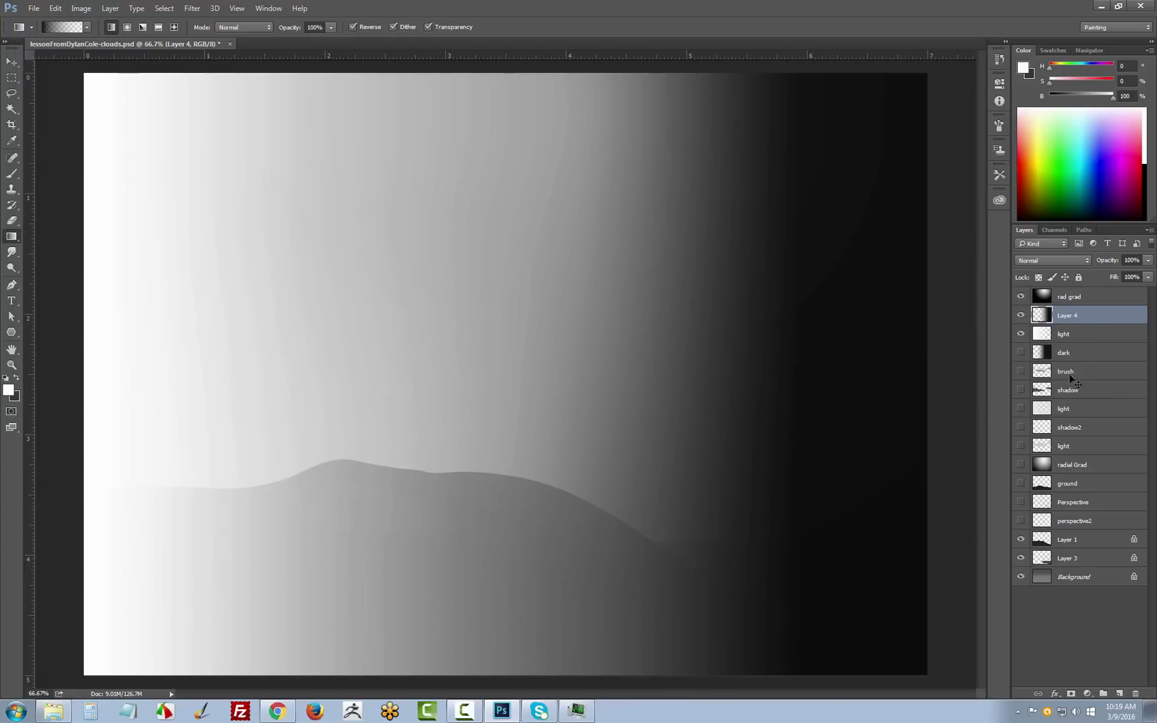
pyautogui.click(1021, 315)
pyautogui.click(1070, 335)
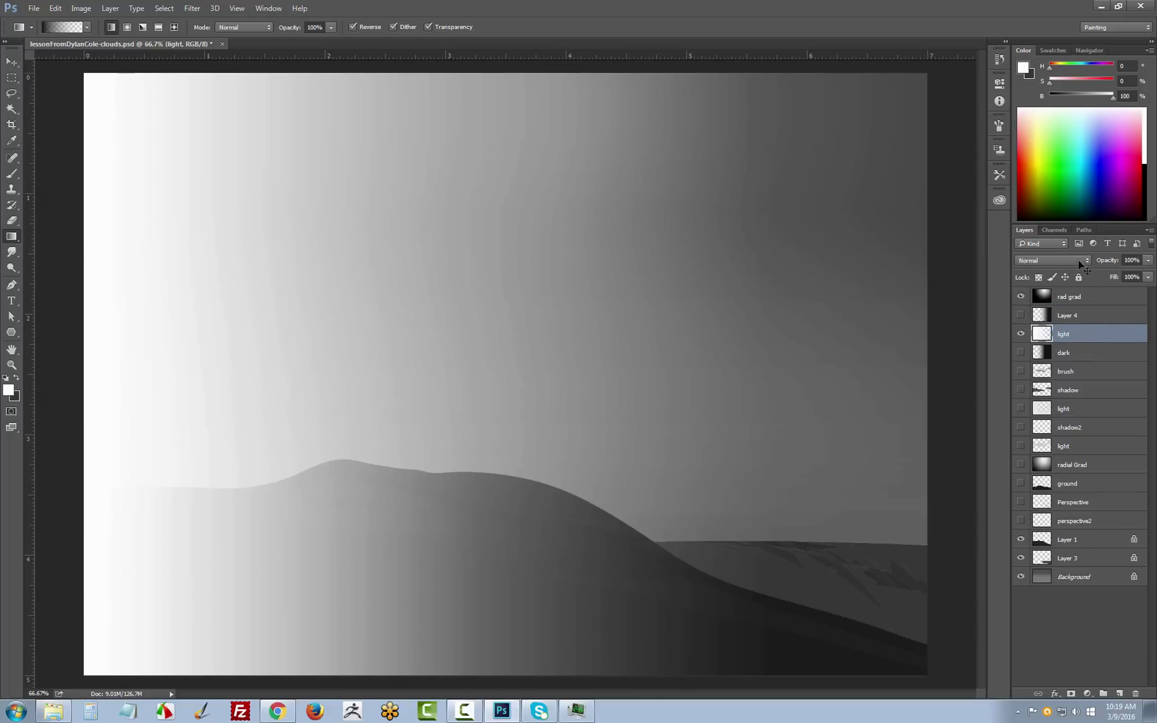
# Step: Set the light layer's blend mode to Overlay
pyautogui.click(1051, 260)
pyautogui.click(1042, 373)
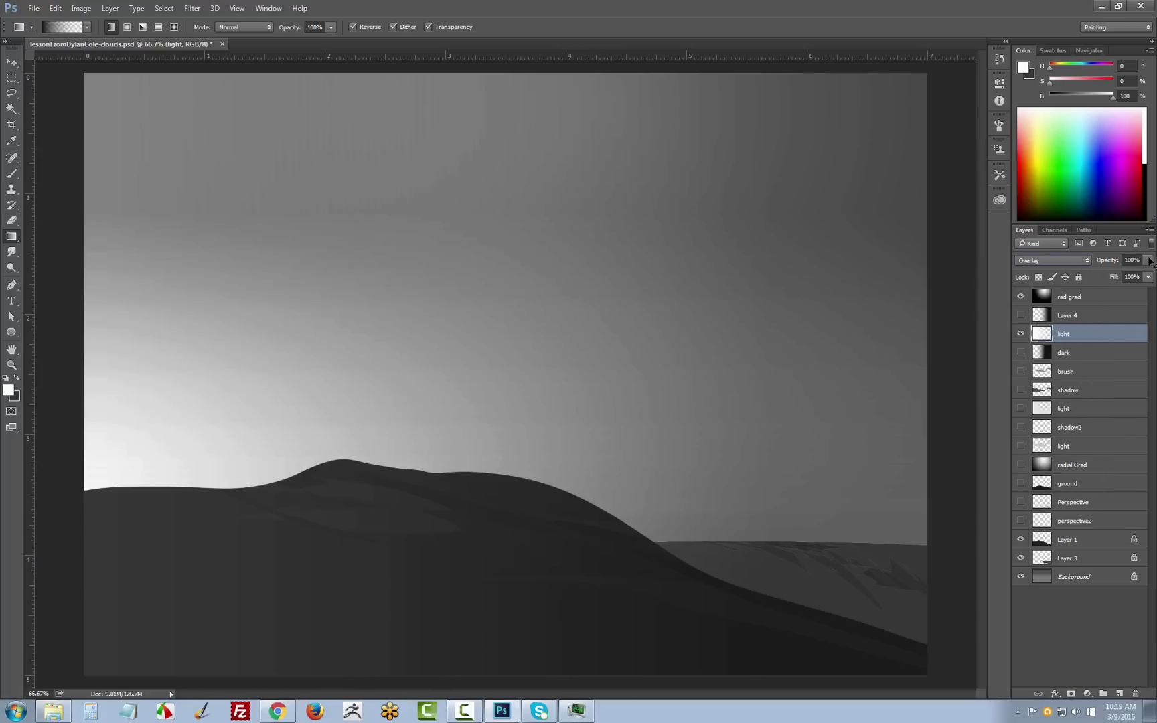
pyautogui.click(1149, 261)
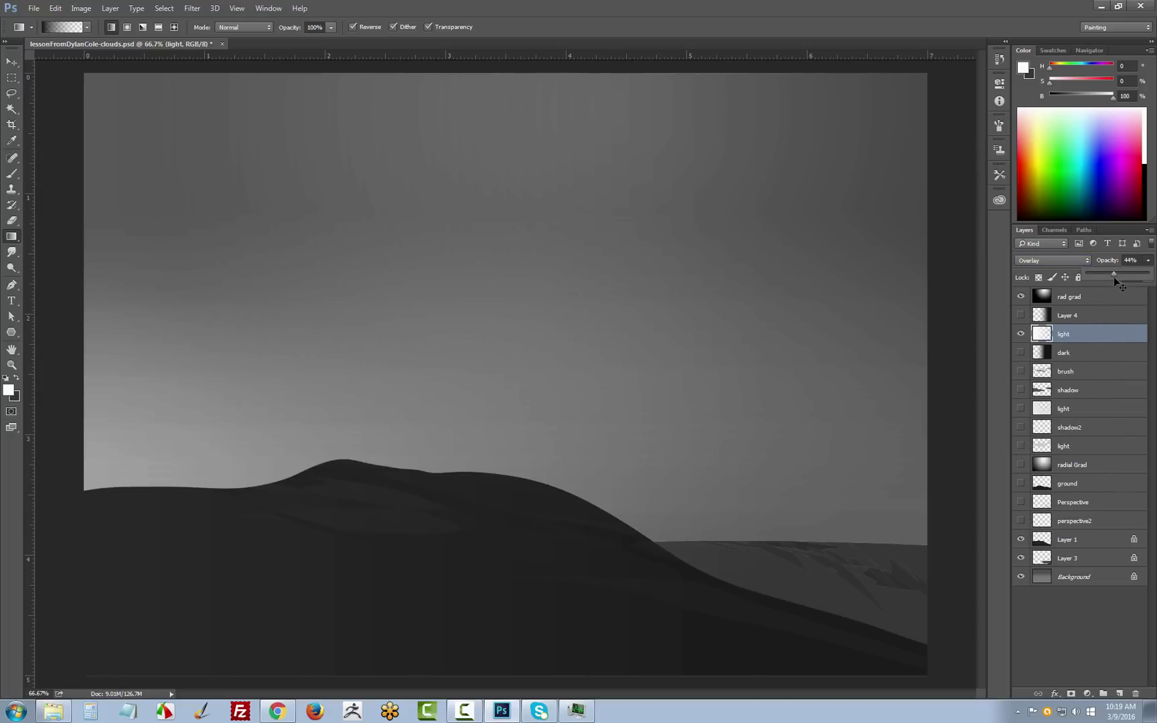
# Step: Show Layer 4 and blend it in Overlay mode at 32% opacity
pyautogui.click(1064, 318)
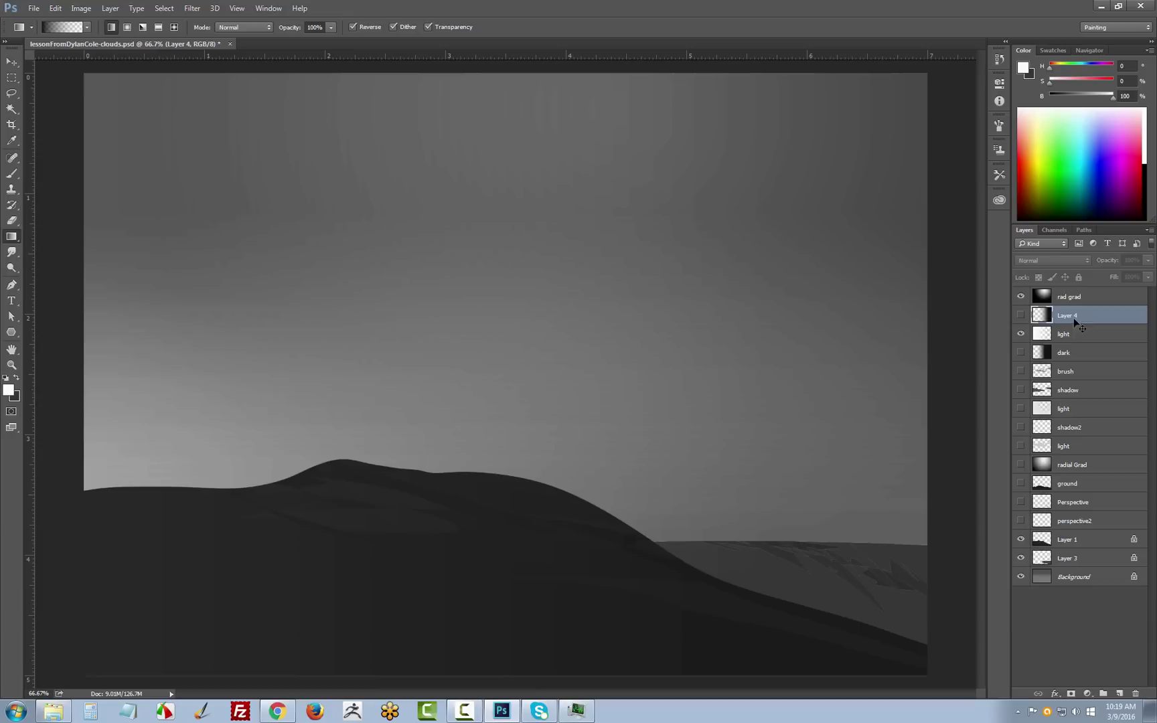
pyautogui.click(1020, 314)
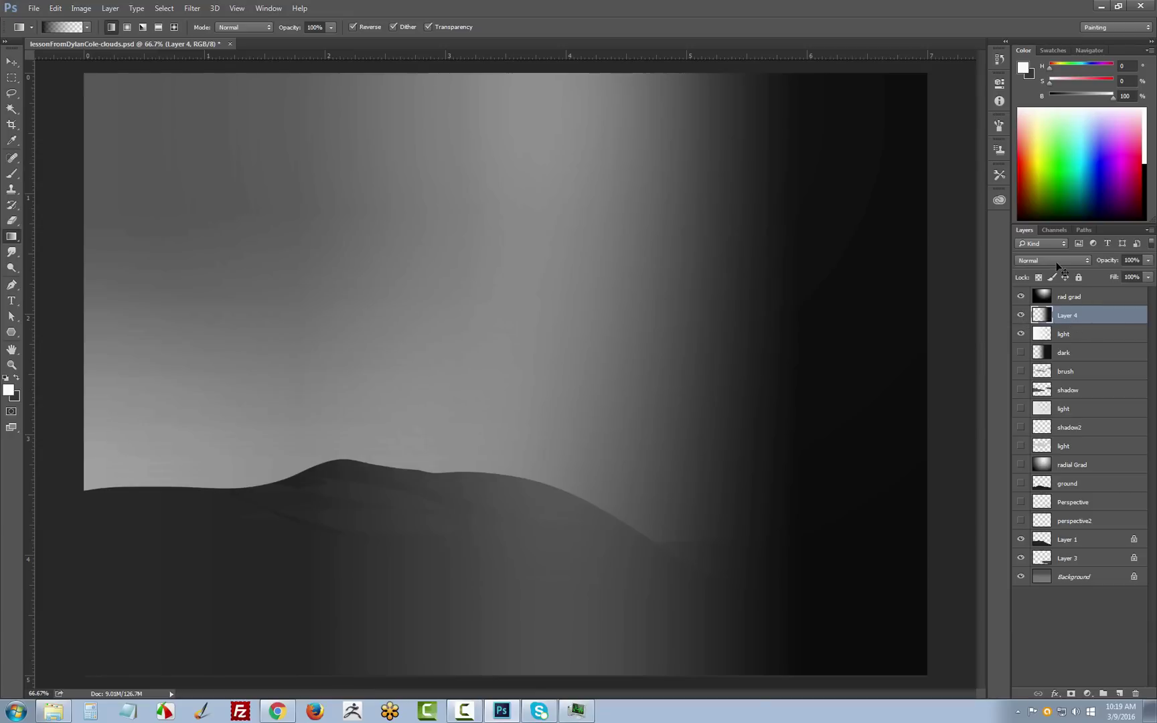
pyautogui.click(1052, 260)
pyautogui.click(1040, 380)
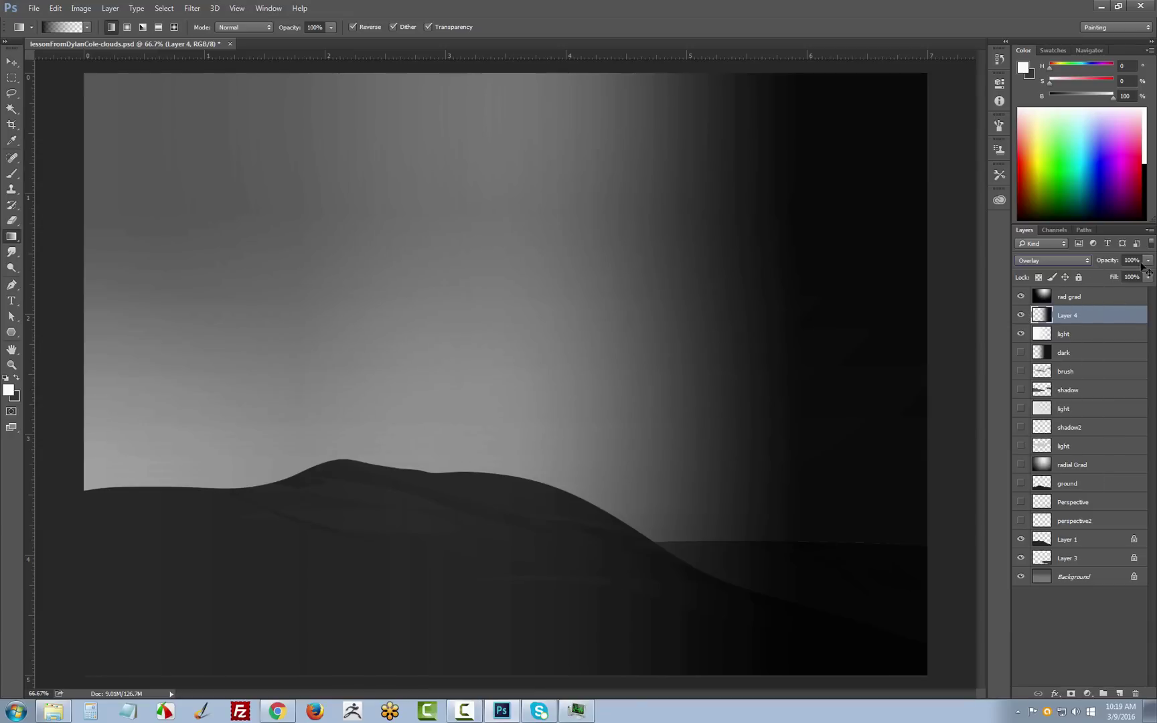
pyautogui.click(1147, 260)
pyautogui.moveTo(1146, 274); pyautogui.dragTo(1109, 279)
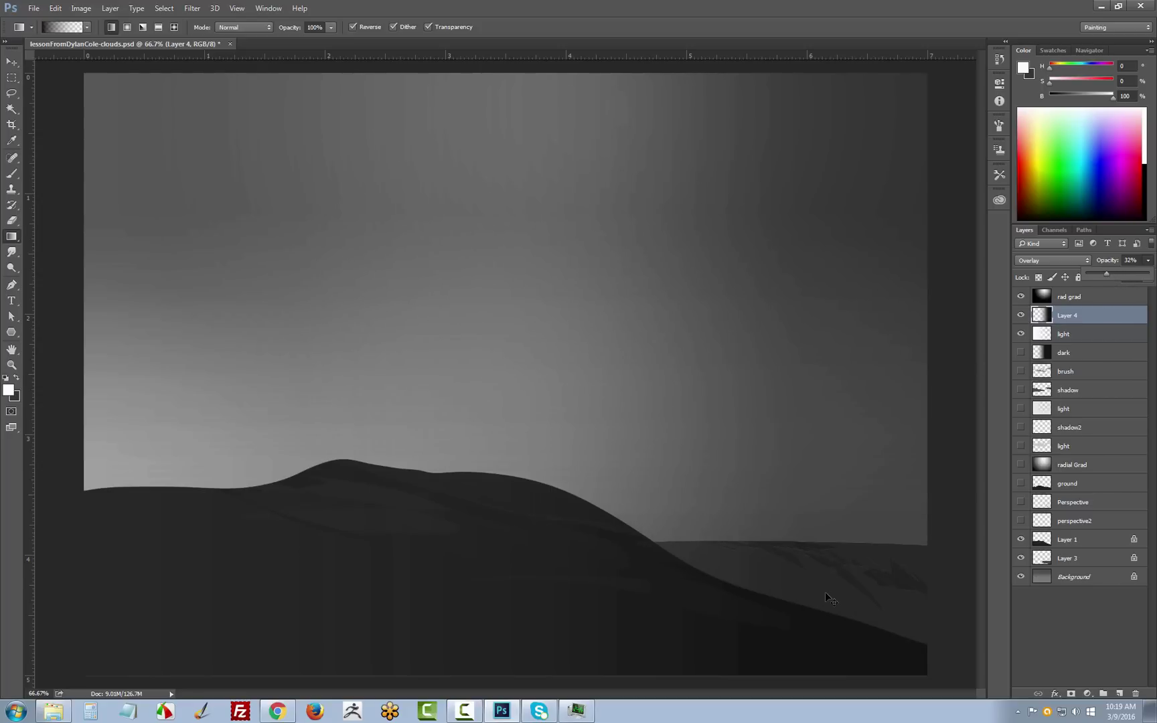
# Step: Hide and re-show the light layer to compare the result
pyautogui.click(1069, 336)
pyautogui.click(1020, 333)
pyautogui.click(1020, 335)
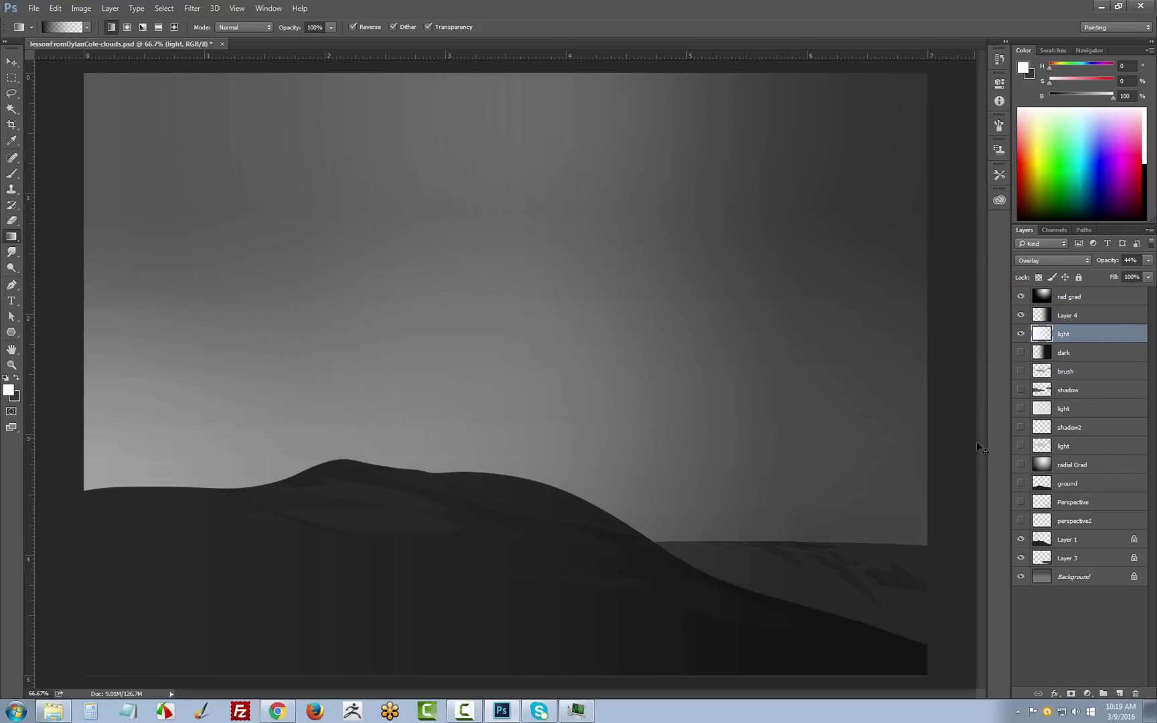
# Step: Rotate the light gradient, move it up-left and widen it with Free Transform
pyautogui.hotkey('ctrl', 't')
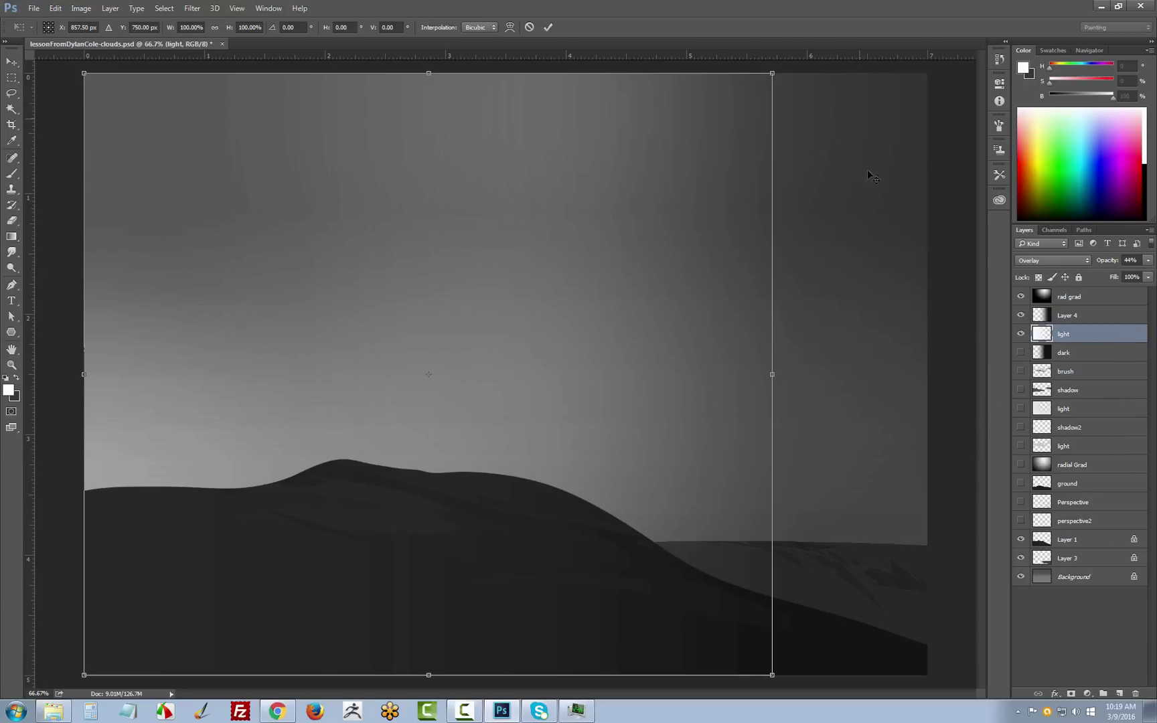
pyautogui.moveTo(866, 171); pyautogui.dragTo(834, 317)
pyautogui.moveTo(552, 393); pyautogui.dragTo(460, 322)
pyautogui.moveTo(659, 431); pyautogui.dragTo(760, 468)
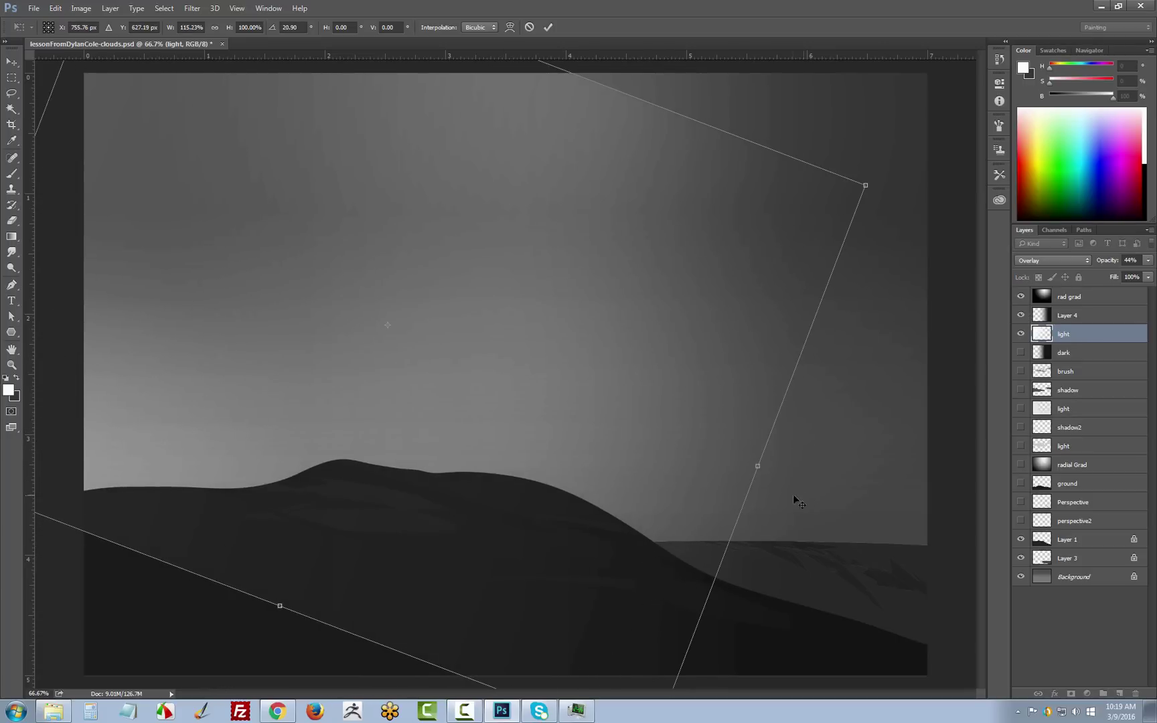
pyautogui.press('Return')
pyautogui.press('g')
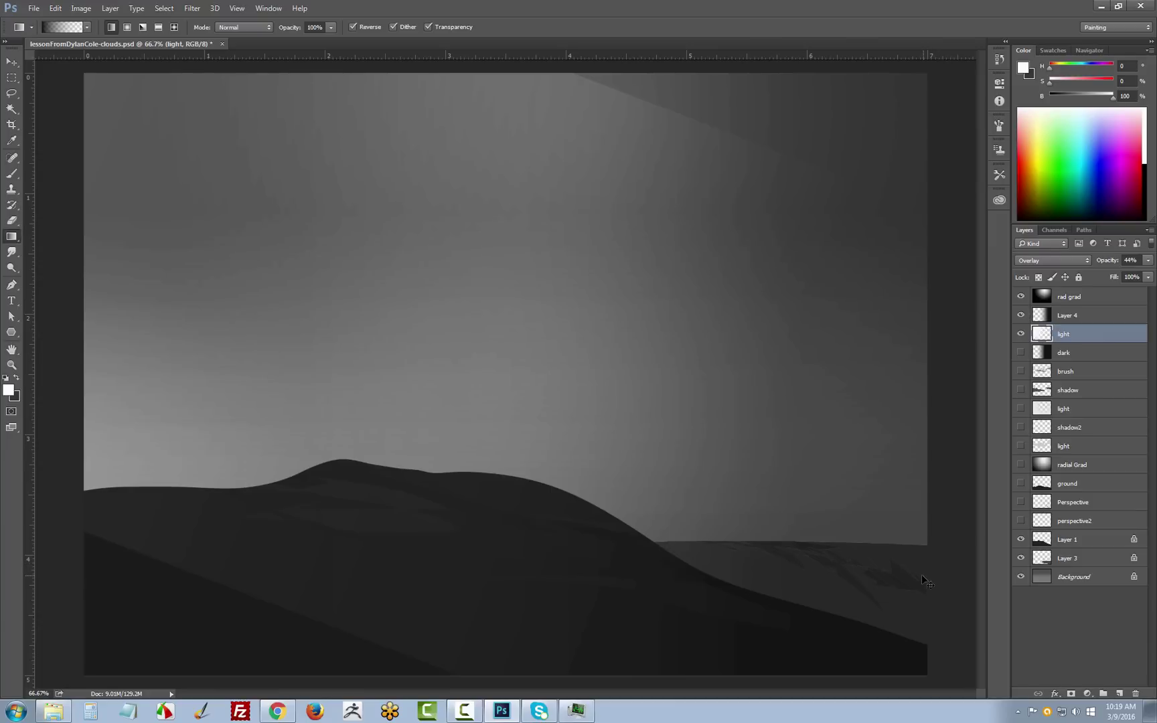
# Step: Rotate the light gradient about 9° clockwise, enlarge it proportionally and reposition it
pyautogui.hotkey('ctrl', 't')
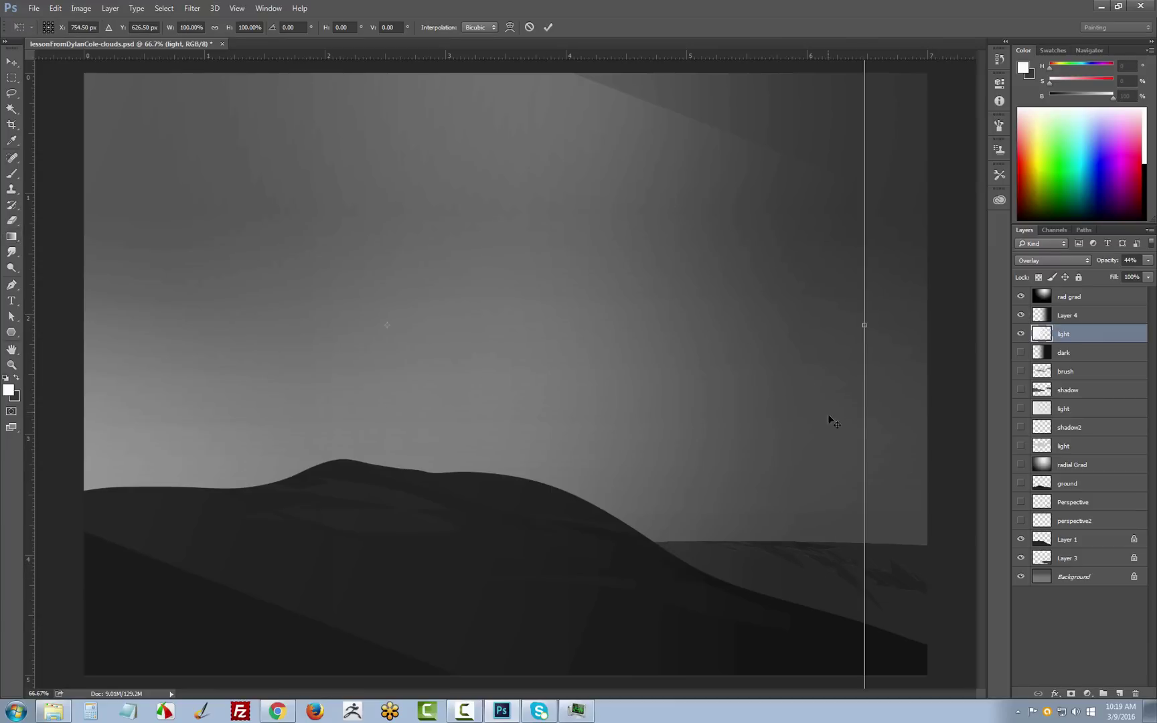
pyautogui.moveTo(896, 276); pyautogui.dragTo(927, 288)
pyautogui.moveTo(813, 257); pyautogui.dragTo(655, 484)
pyautogui.moveTo(768, 210); pyautogui.dragTo(998, 75)
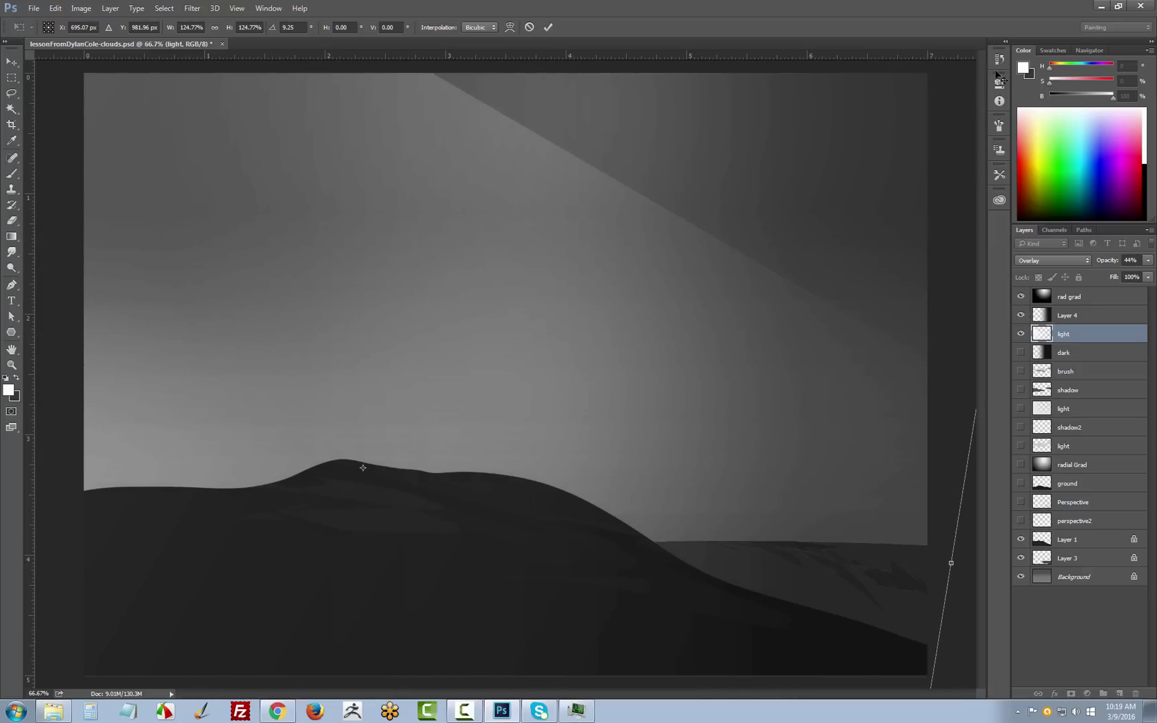
pyautogui.moveTo(655, 450); pyautogui.dragTo(658, 304)
# Step: Set the light gradient's width and height to 180%, nudge it into place and commit
pyautogui.click(191, 27)
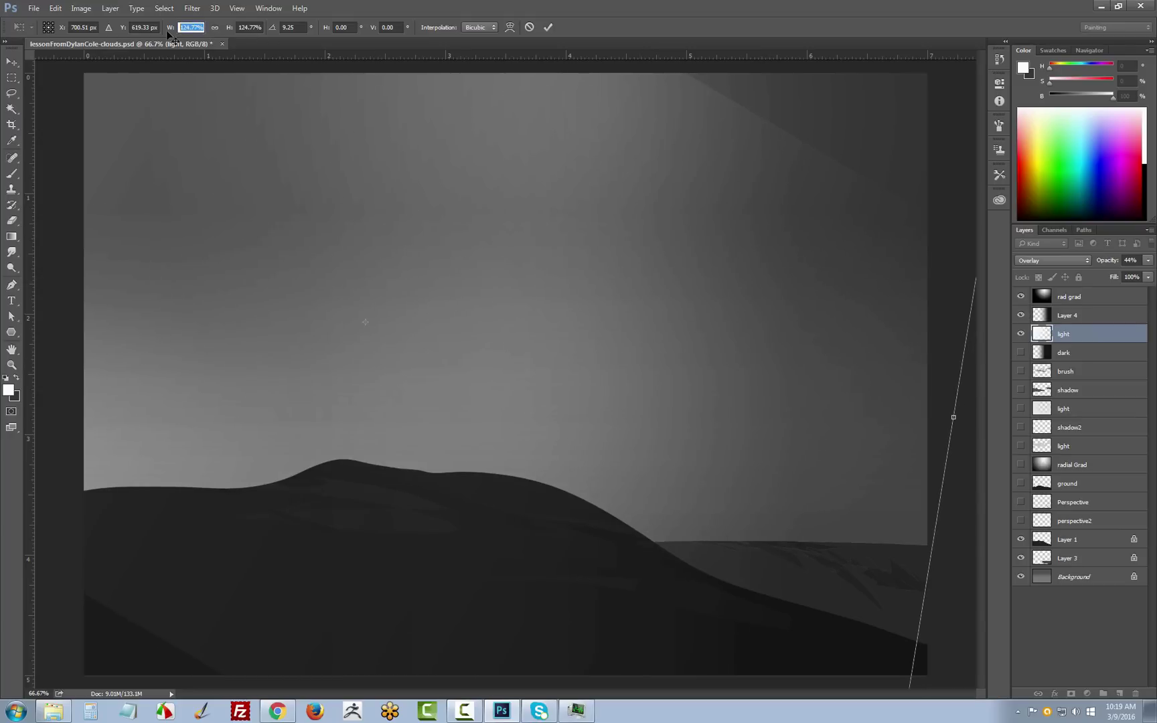
pyautogui.write('180')
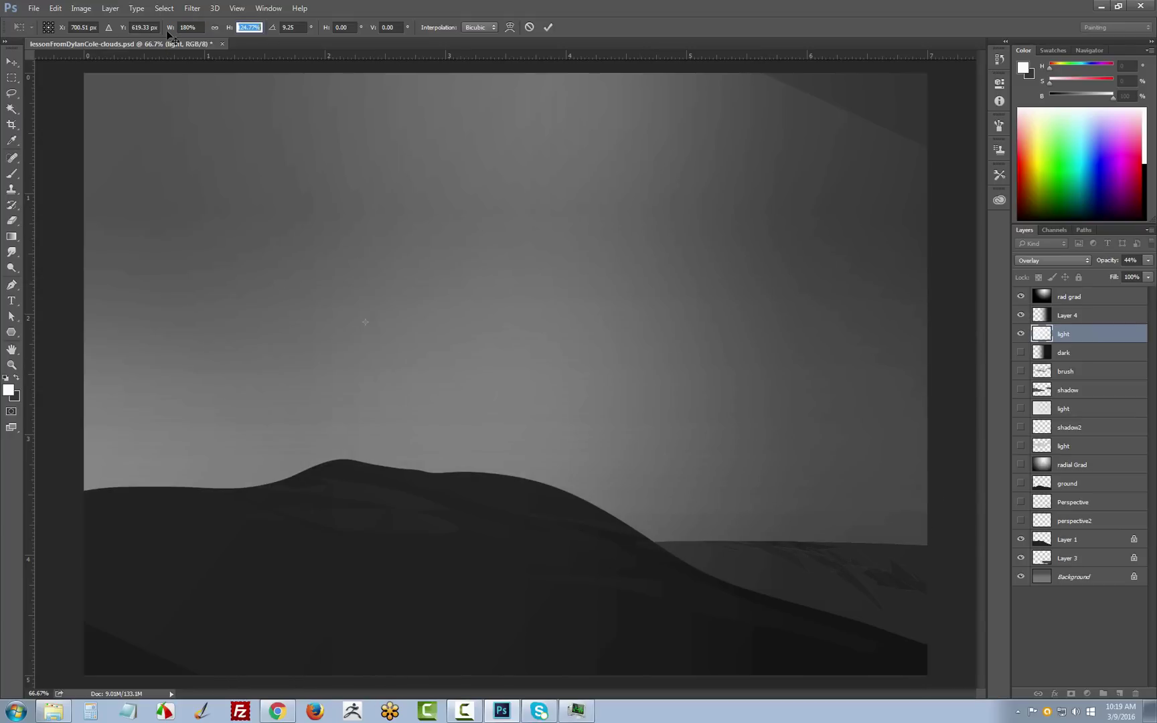
pyautogui.press('Tab')
pyautogui.write('180')
pyautogui.press('Tab')
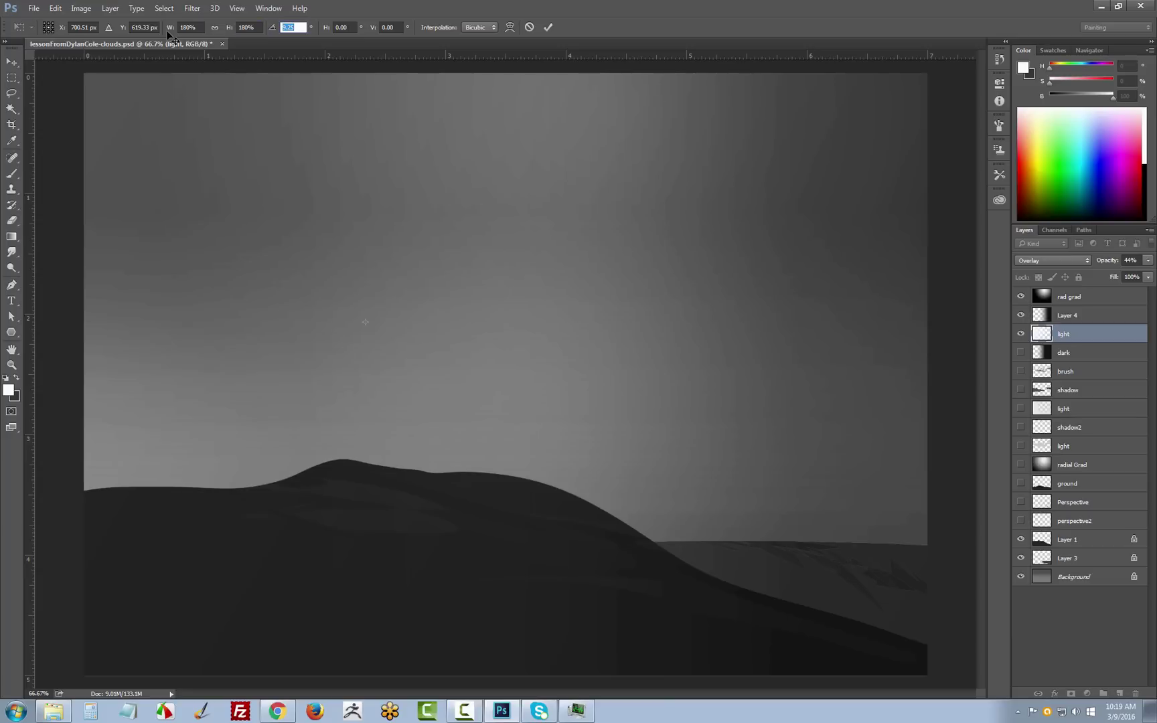
pyautogui.press('Return')
pyautogui.moveTo(564, 433); pyautogui.dragTo(541, 432)
pyautogui.press('Return')
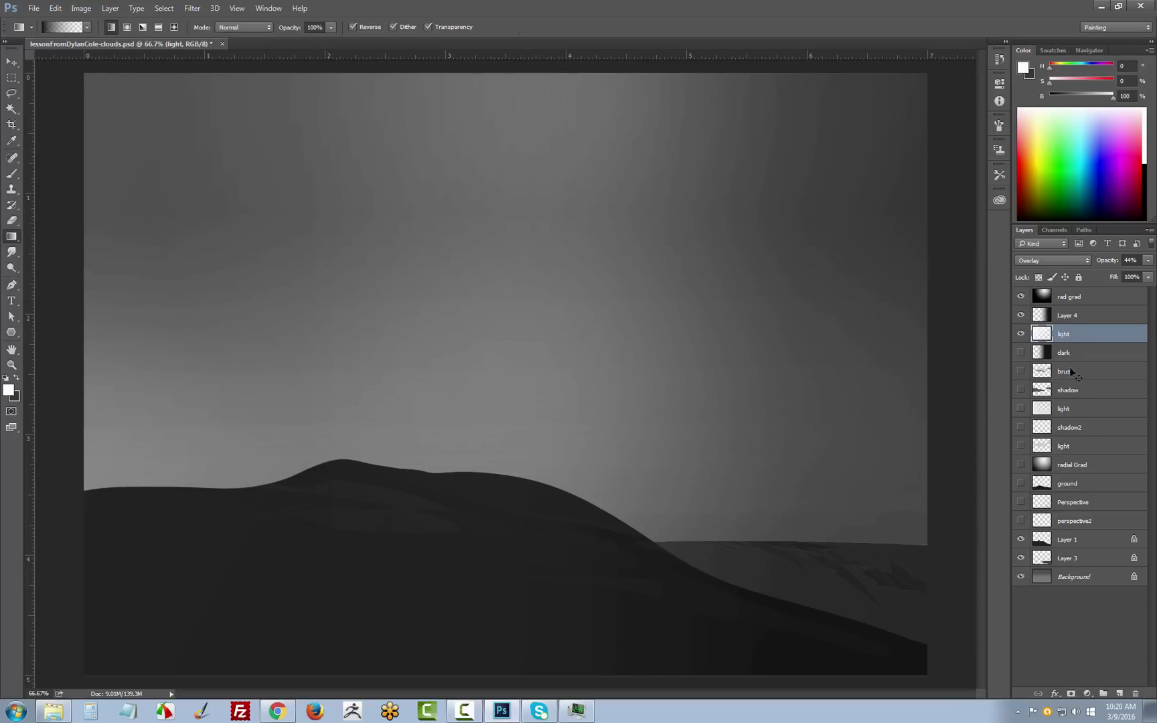
# Step: Stretch the rad grad gradient wider toward the bottom-left and right with Free Transform
pyautogui.click(1069, 296)
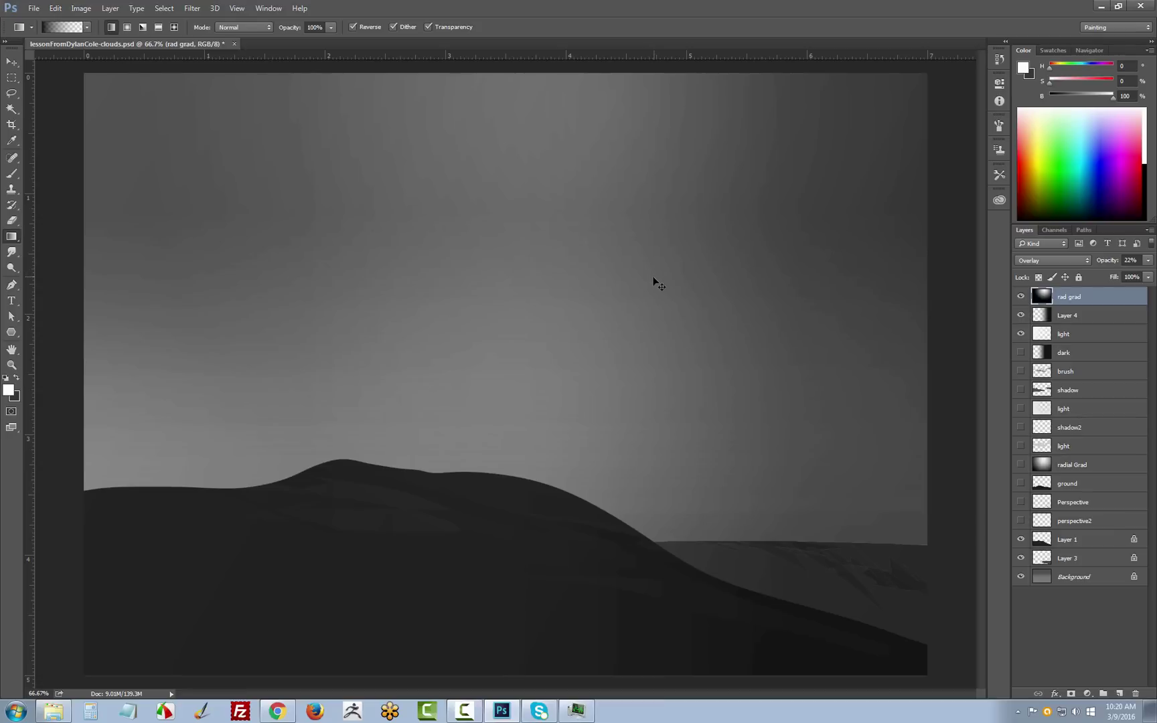
pyautogui.hotkey('ctrl', 't')
pyautogui.moveTo(85, 678); pyautogui.dragTo(64, 686)
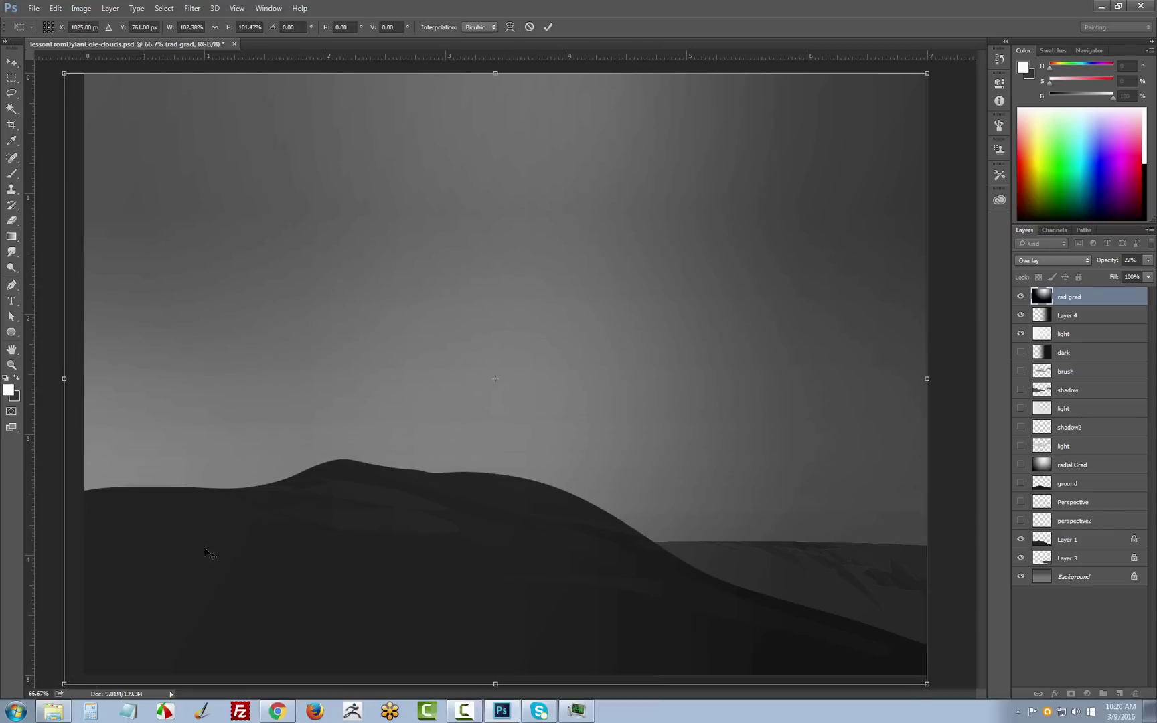
pyautogui.moveTo(940, 72); pyautogui.dragTo(1103, 28)
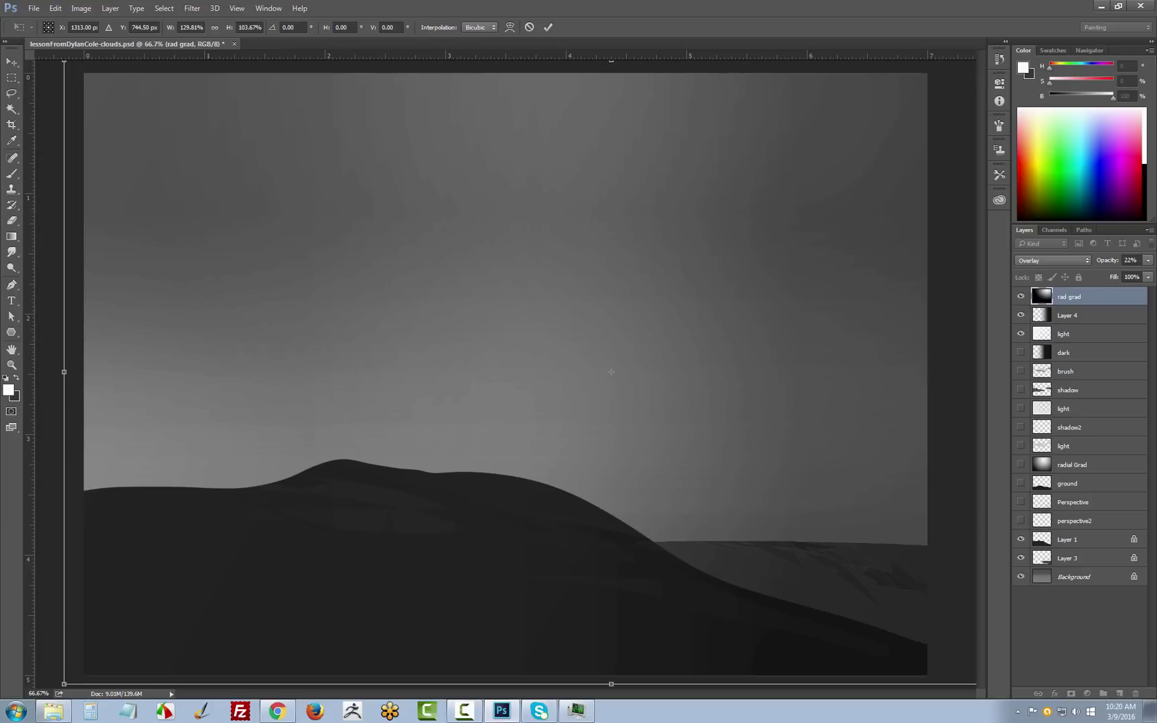
pyautogui.press('g')
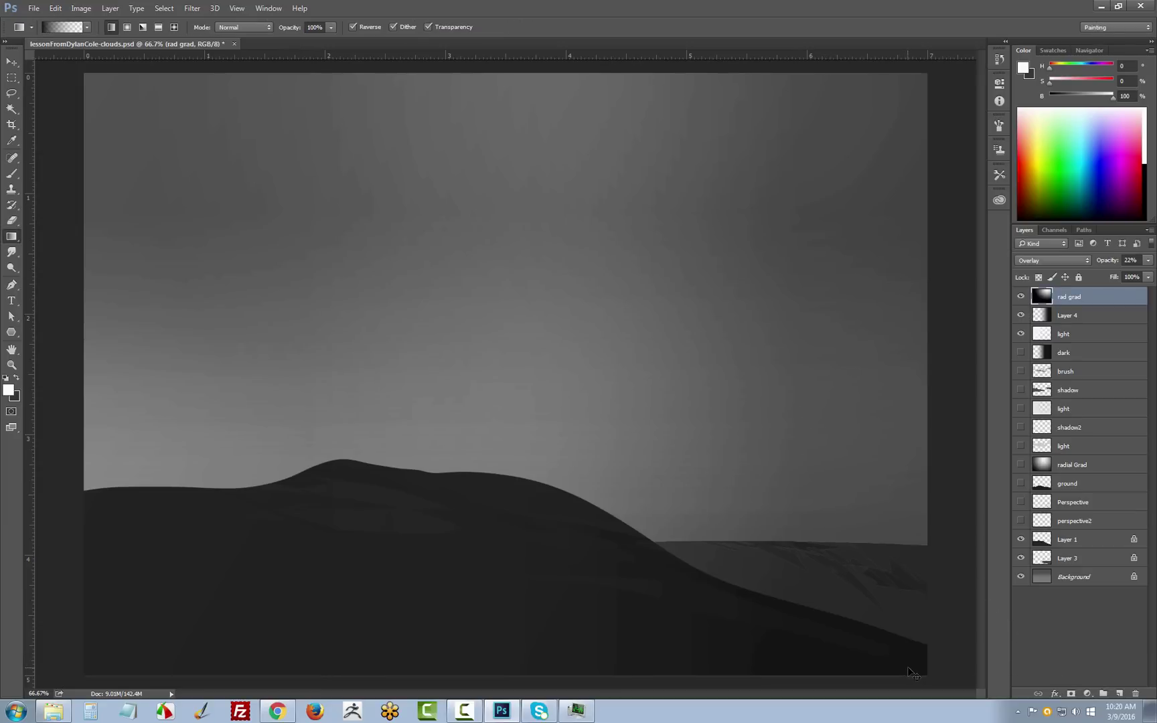
# Step: Rename Layer 4 to 'dark'
pyautogui.doubleClick(1071, 315)
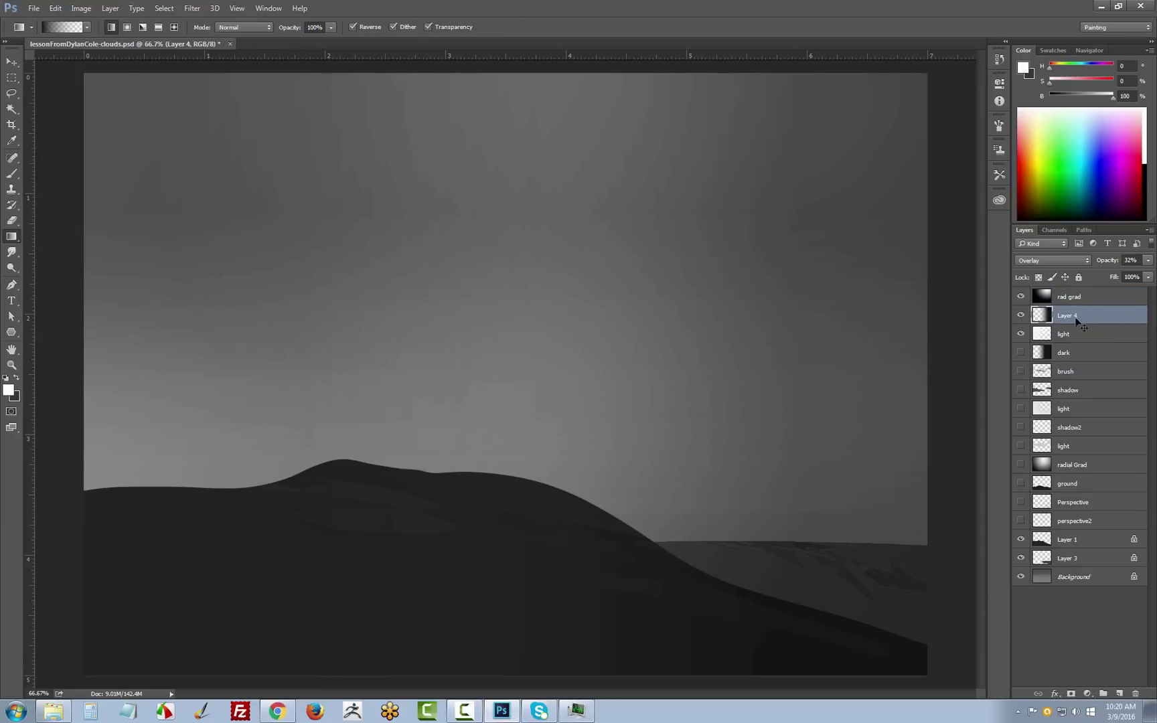
pyautogui.write('dark')
pyautogui.press('Return')
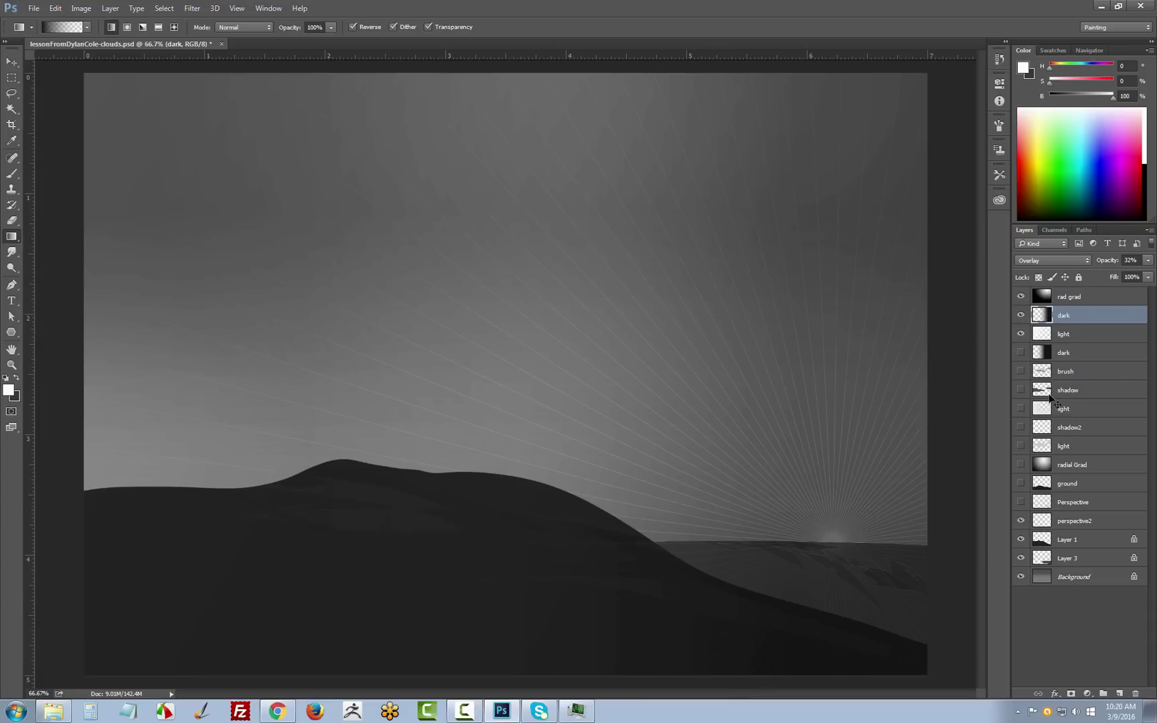
# Step: Toggle the cloud, shading, light and sunburst ray layers on and off to compare them
pyautogui.click(1019, 408)
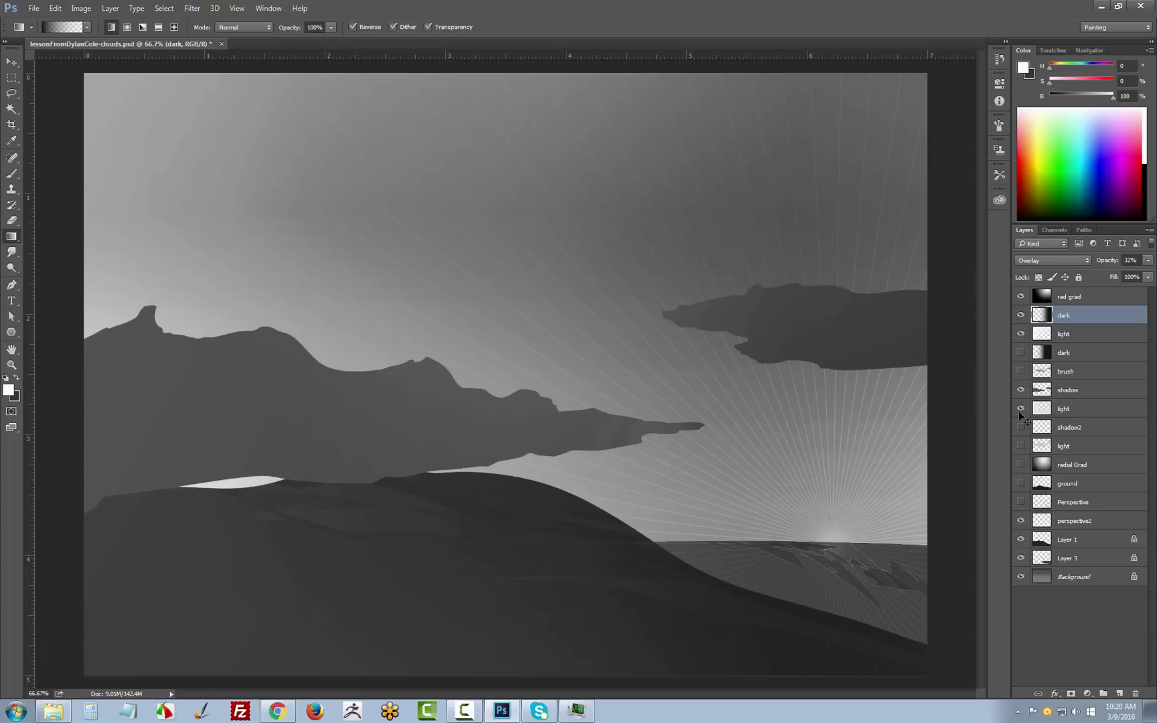
pyautogui.click(1021, 410)
pyautogui.click(1020, 408)
pyautogui.click(1020, 446)
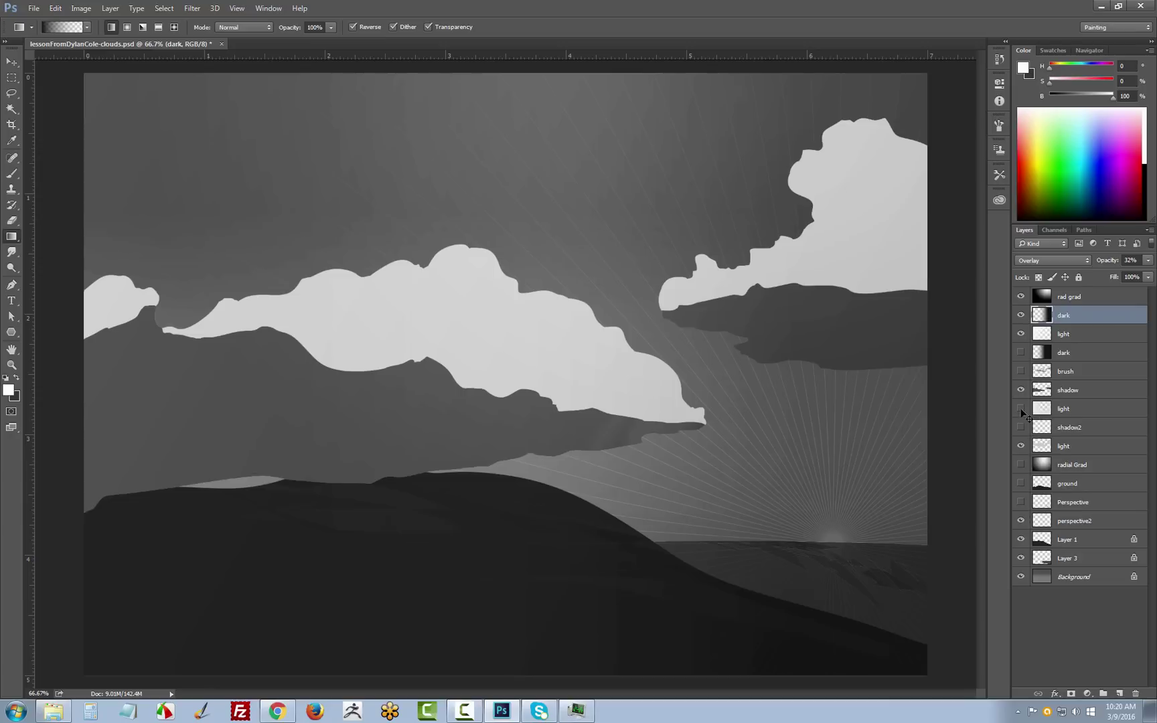
pyautogui.click(1021, 372)
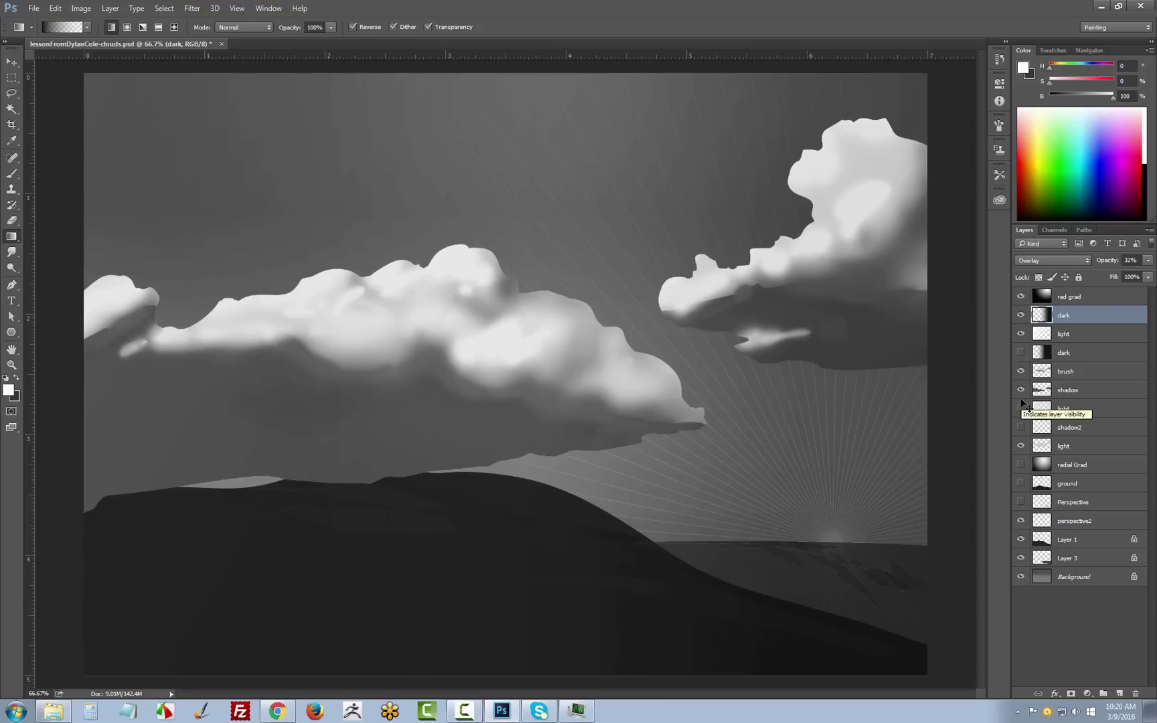
pyautogui.moveTo(1021, 390); pyautogui.dragTo(1021, 372)
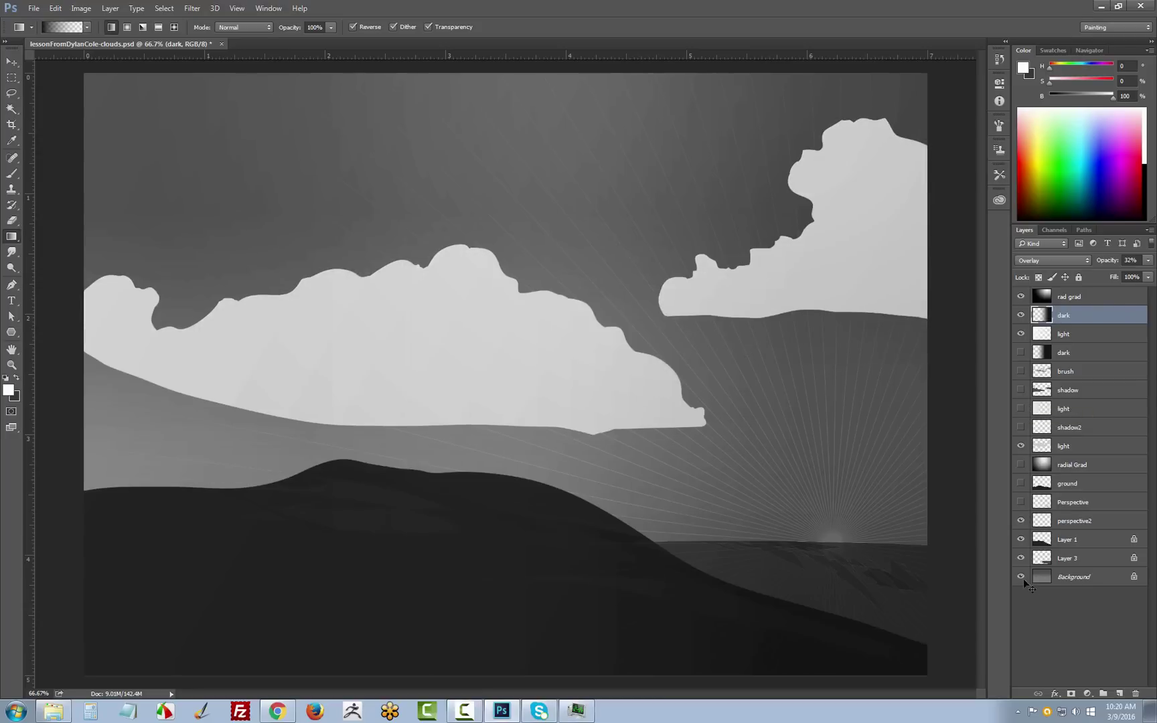
pyautogui.click(1020, 446)
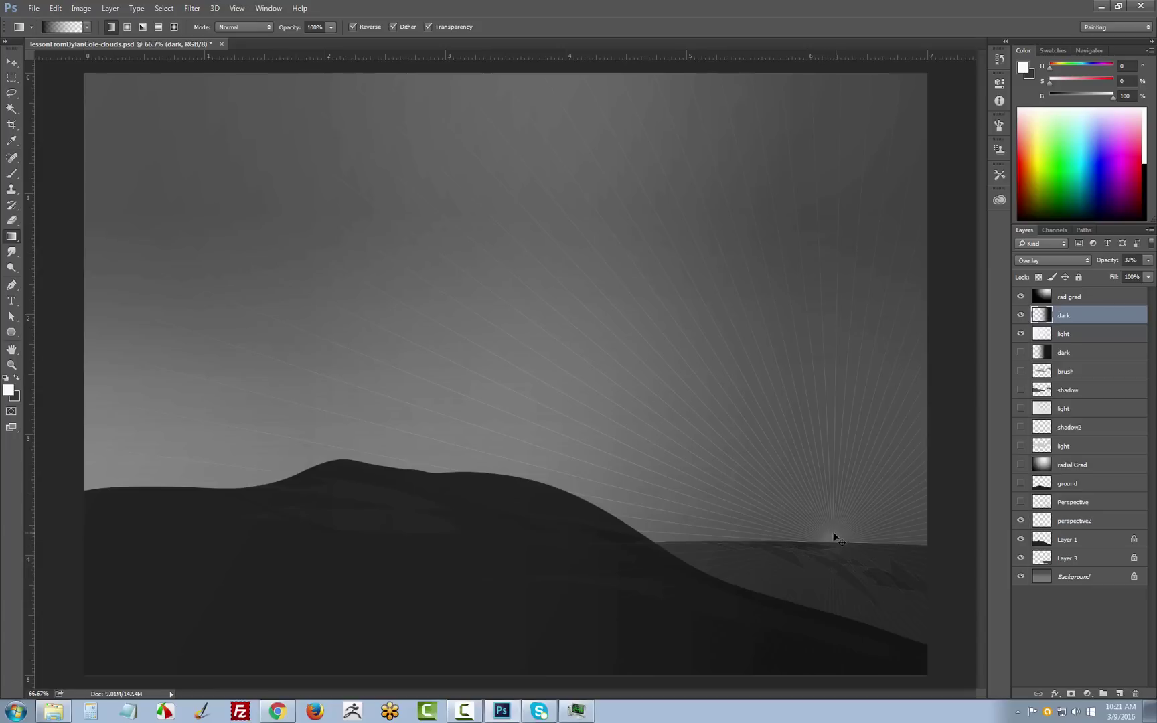
pyautogui.click(1020, 521)
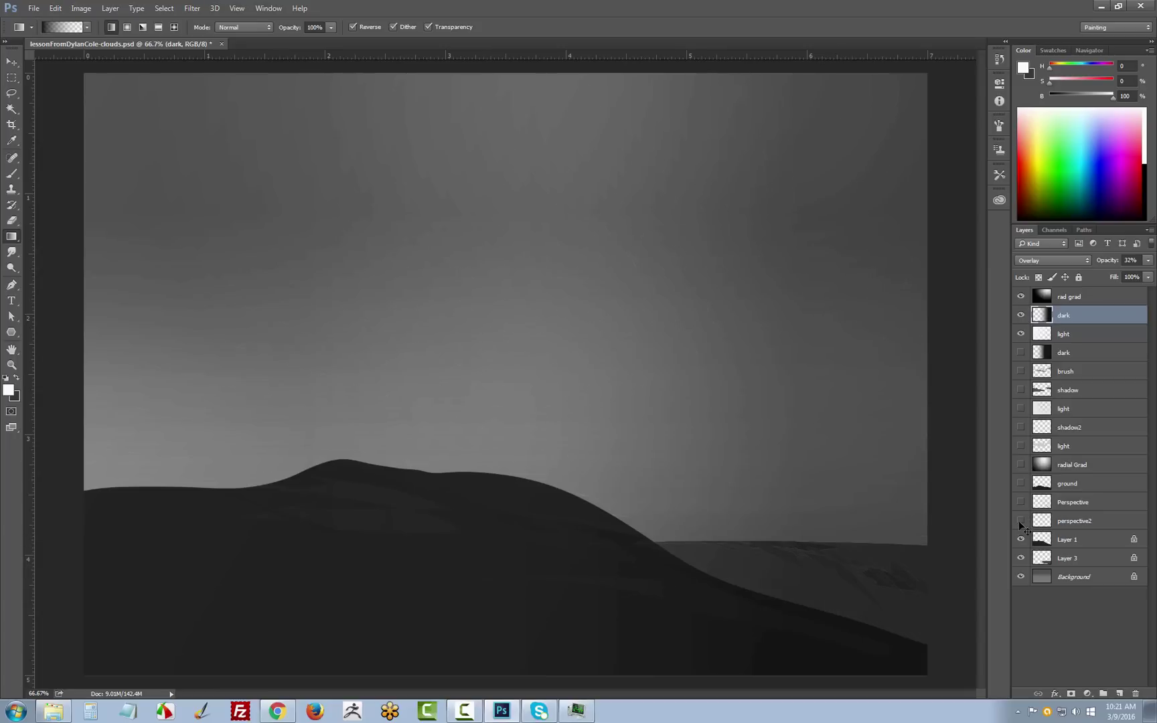
pyautogui.click(1020, 520)
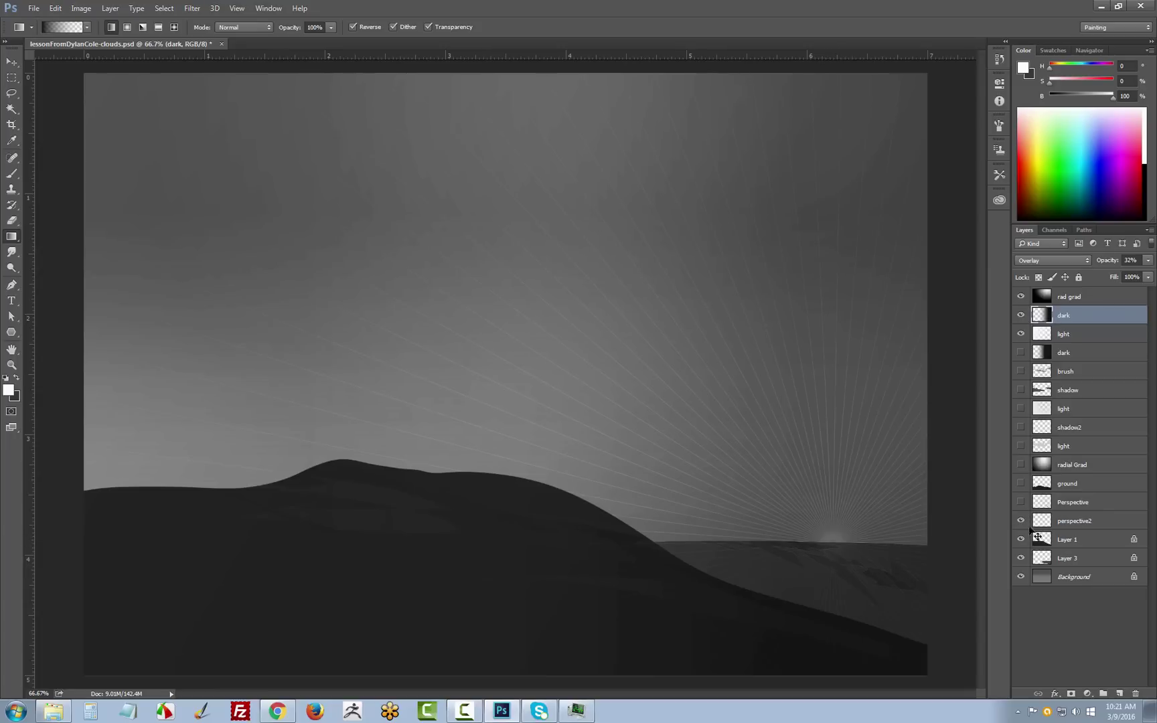
# Step: Add a new empty layer directly above perspective2
pyautogui.click(1070, 522)
pyautogui.hotkey('ctrl', 'shift', 'n')
pyautogui.press('Return')
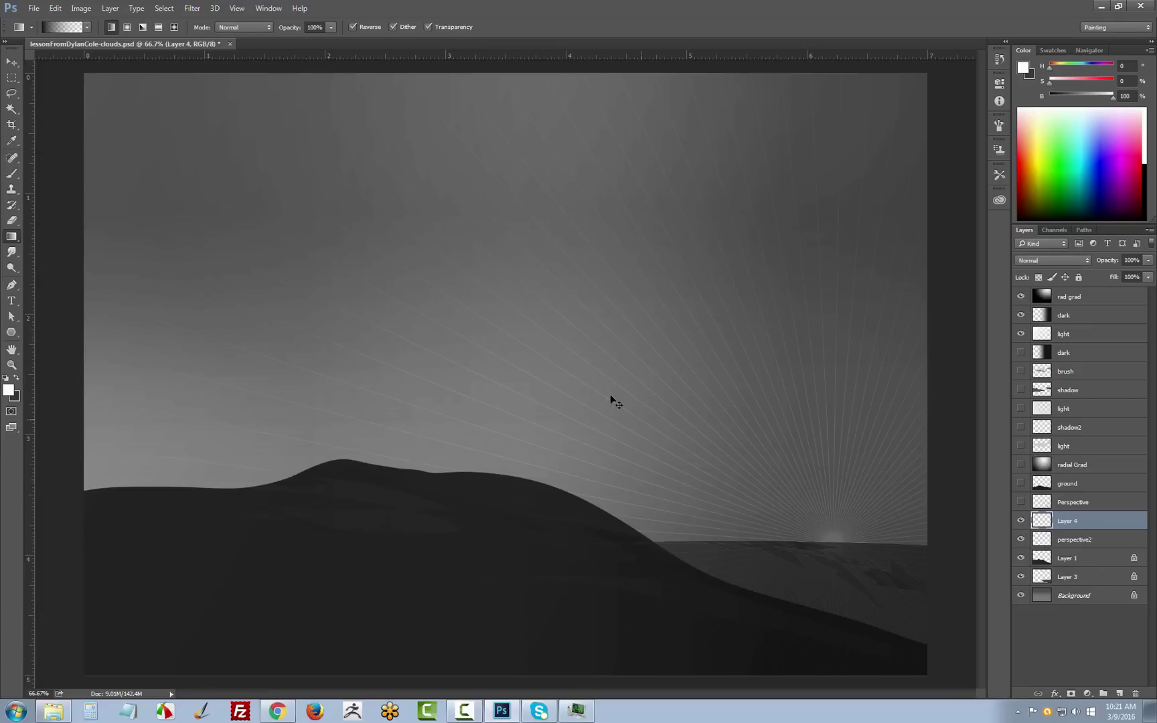